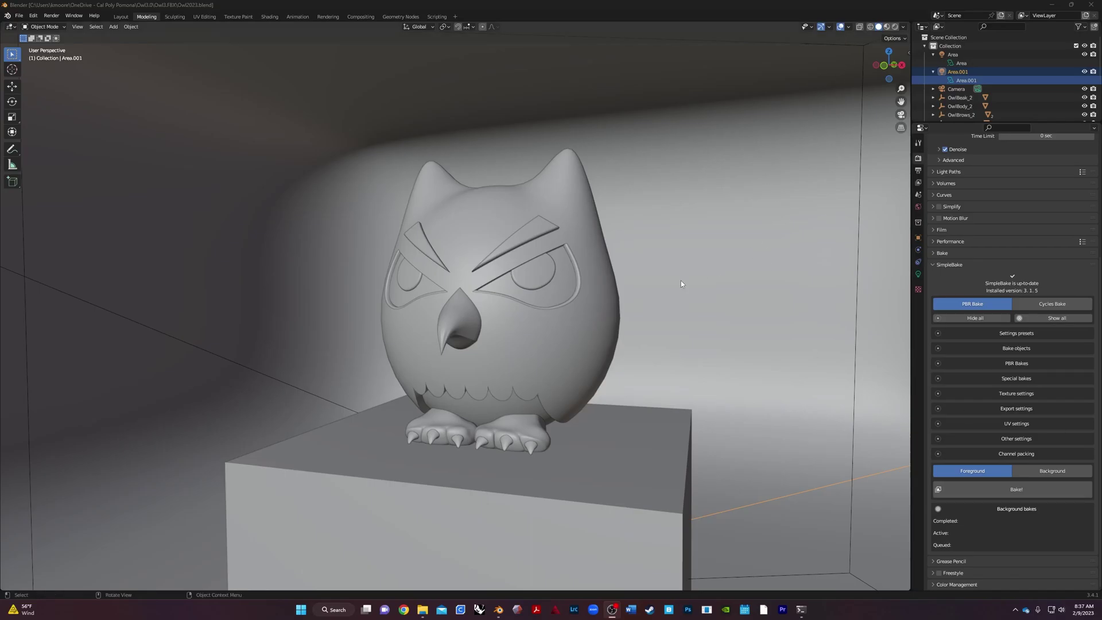
Step: Preview the owl scene in rendered viewport shading and examine its materials from both sides
middle_drag(325, 415, 374, 318)
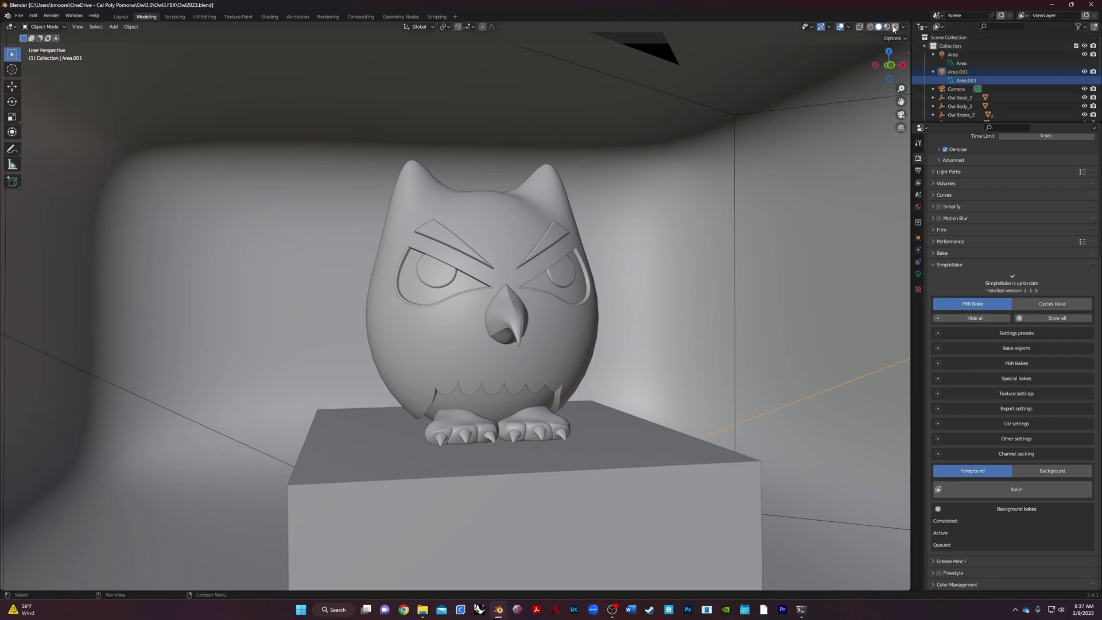
click(895, 26)
middle_drag(574, 404, 612, 399)
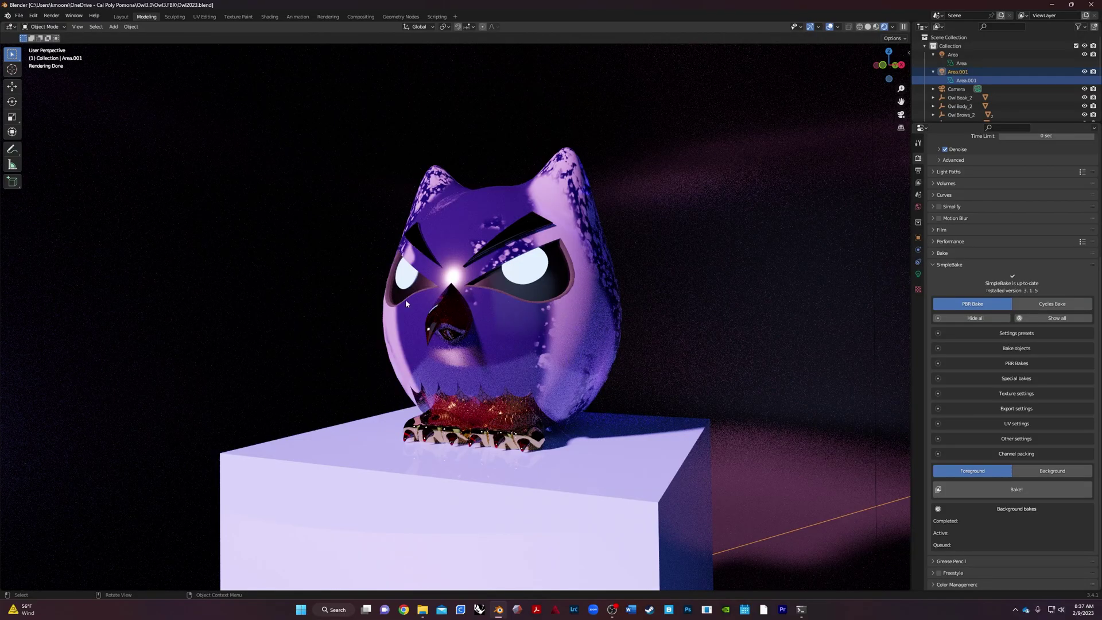
middle_drag(405, 303, 459, 312)
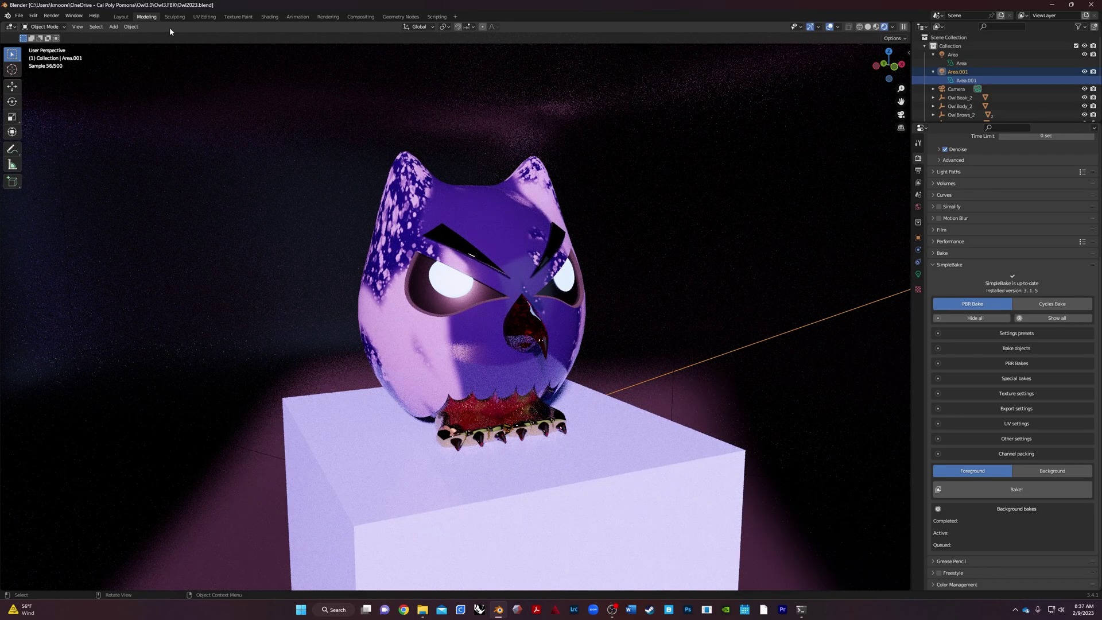
Step: Switch to the UV Editing workspace and inspect the UV layout of the owl's body in Edit Mode
click(207, 18)
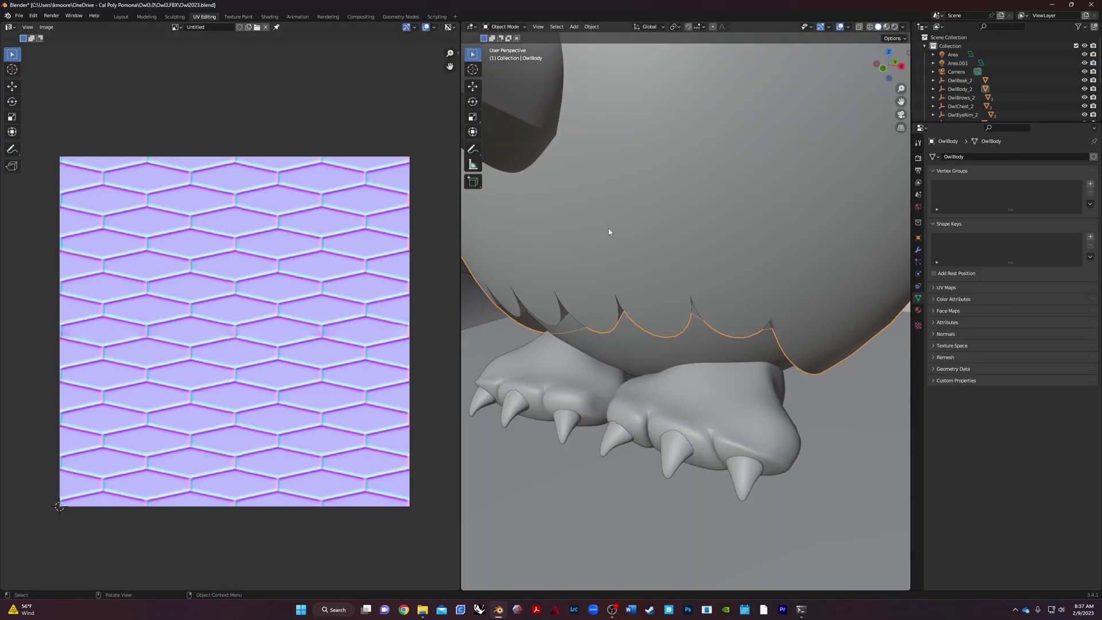
click(266, 28)
key(Tab)
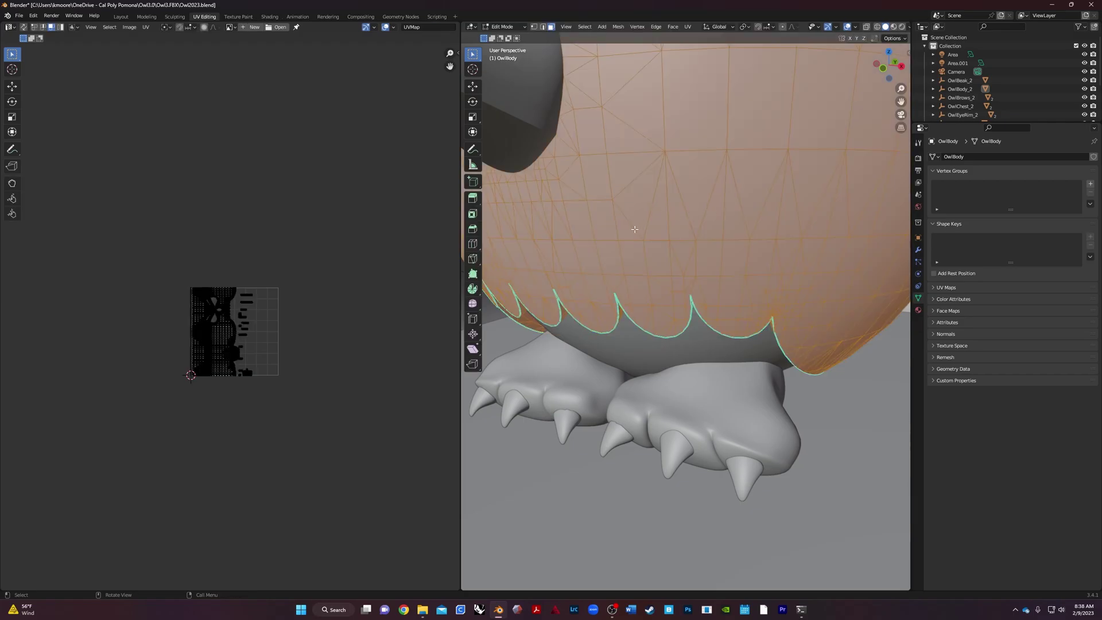
scroll(180, 381, up, 7)
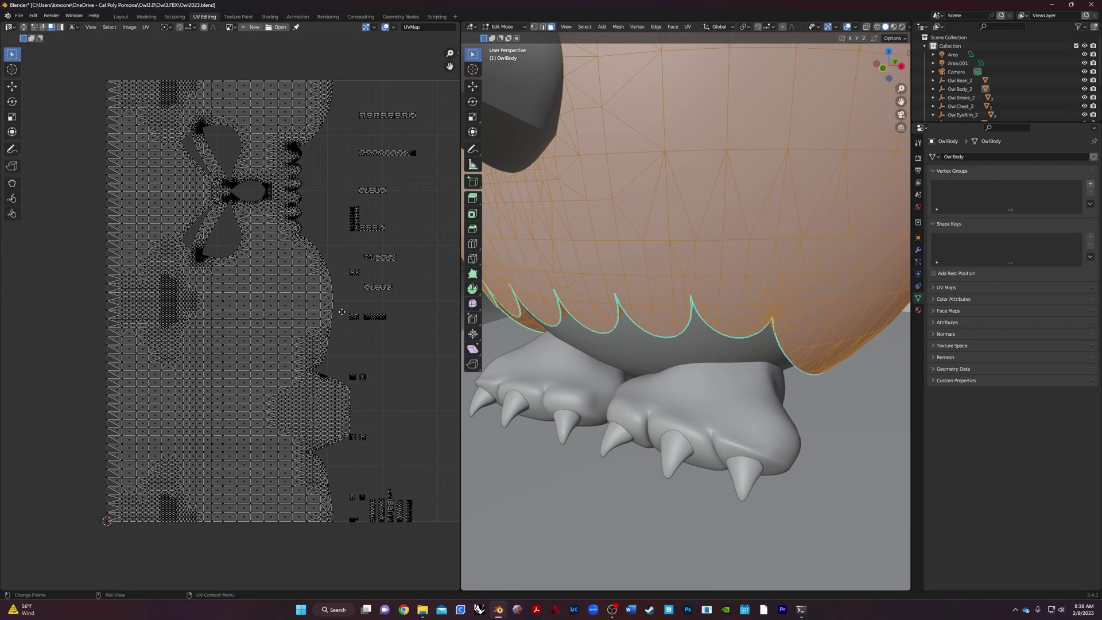
middle_drag(341, 311, 273, 321)
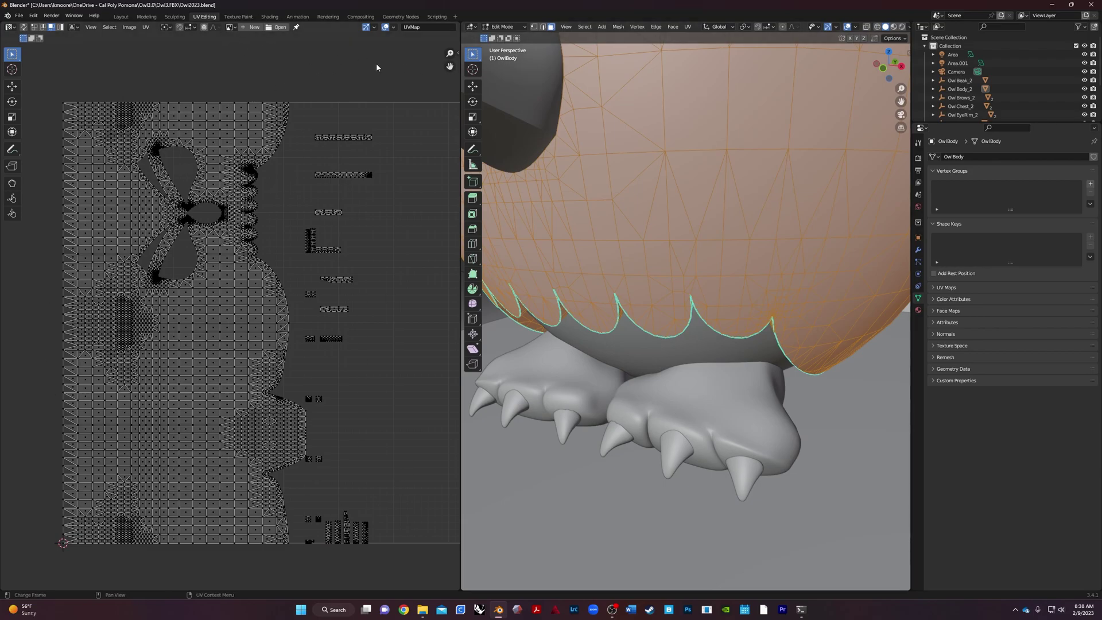
Step: Inspect the UV layout of the owl's chest in Edit Mode, then return to Object Mode
key(alt+q)
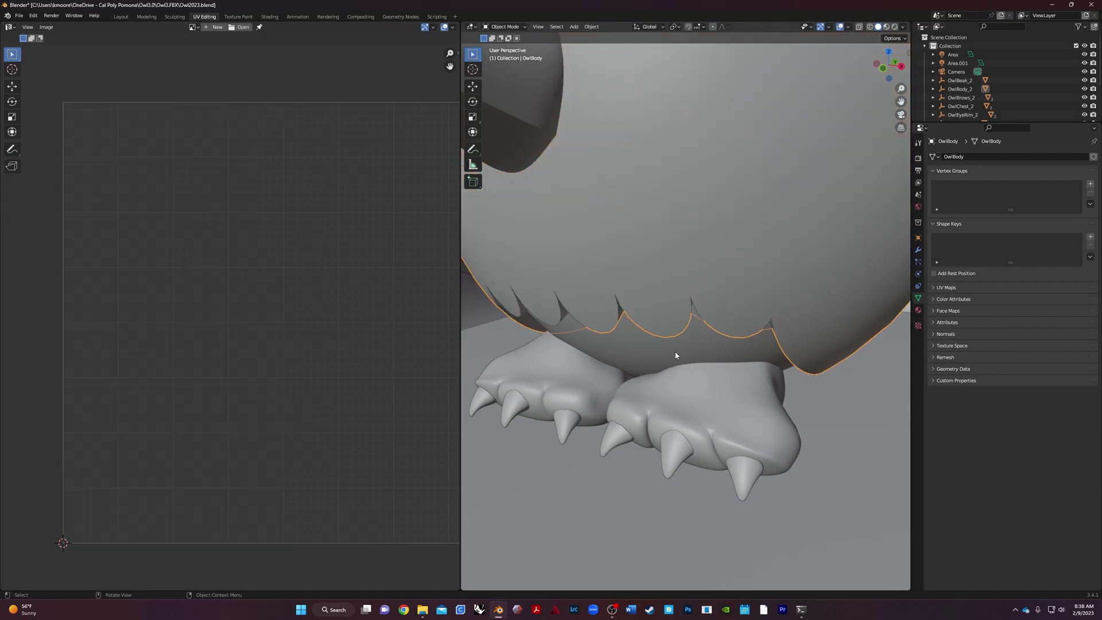
key(a)
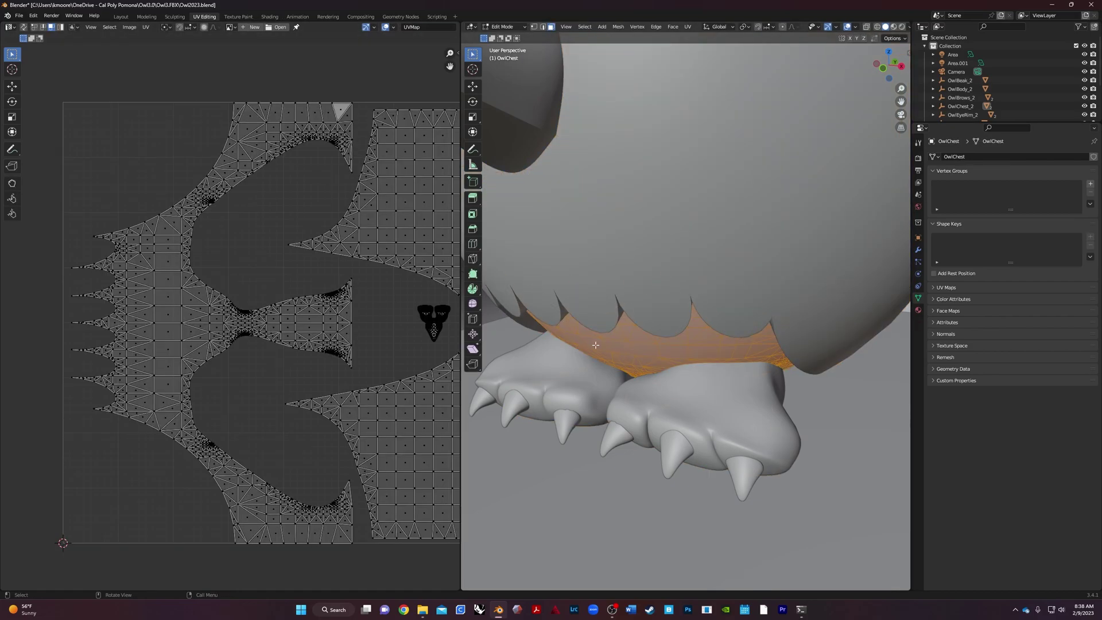
key(Tab)
Step: Inspect the UV layout of the owl's feet in Edit Mode, then return to Object Mode and view the whole owl
click(759, 431)
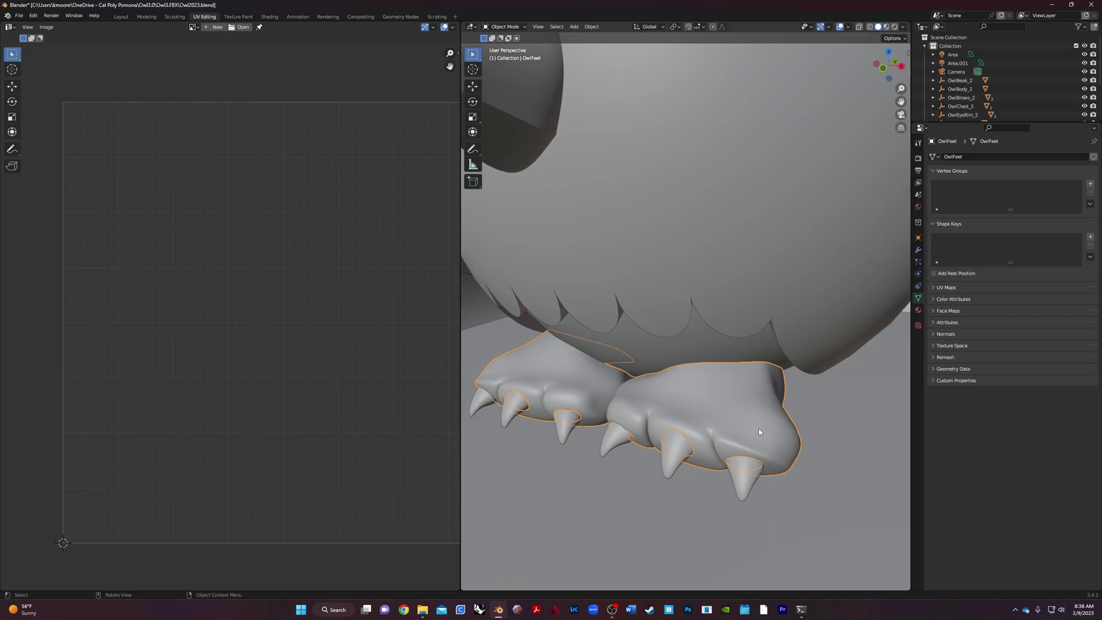
key(Tab)
scroll(233, 353, down, 1)
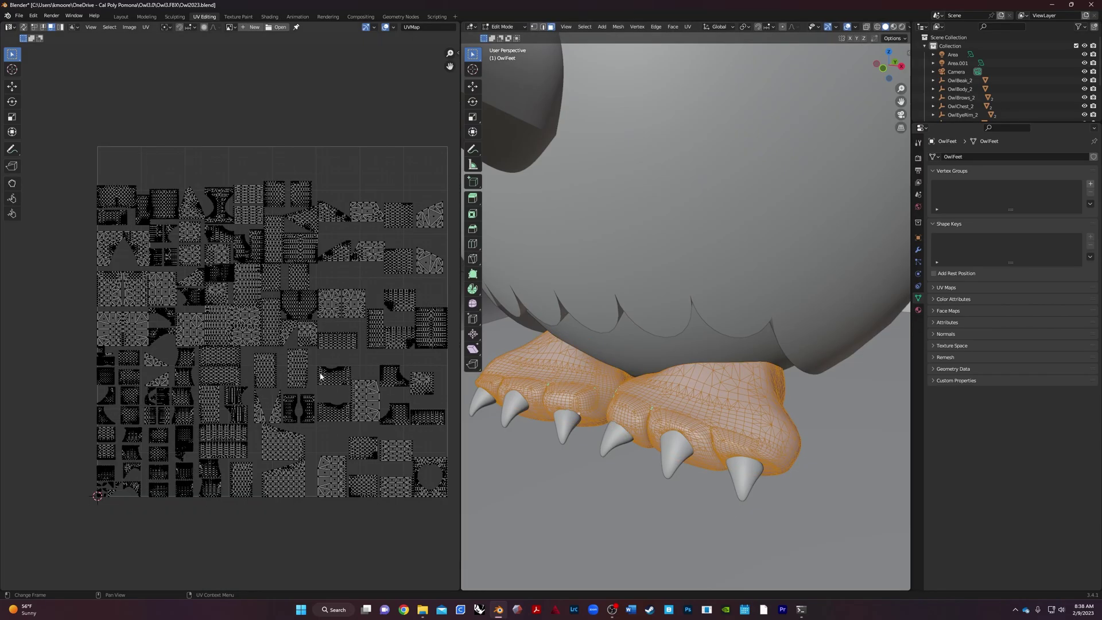
key(Tab)
scroll(675, 267, down, 5)
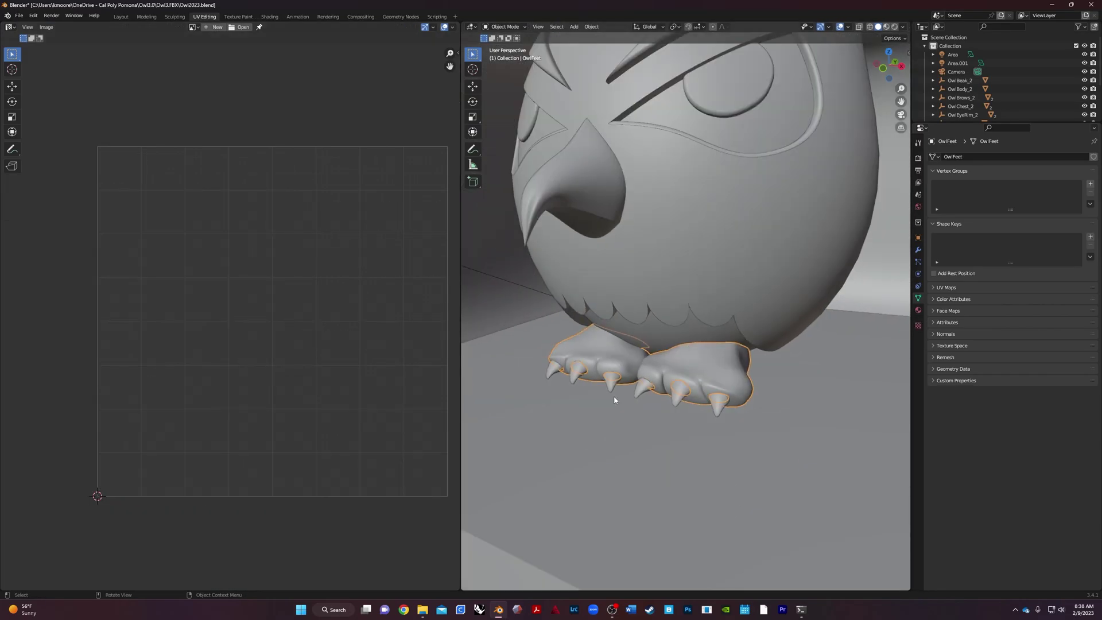
middle_drag(710, 190, 704, 243)
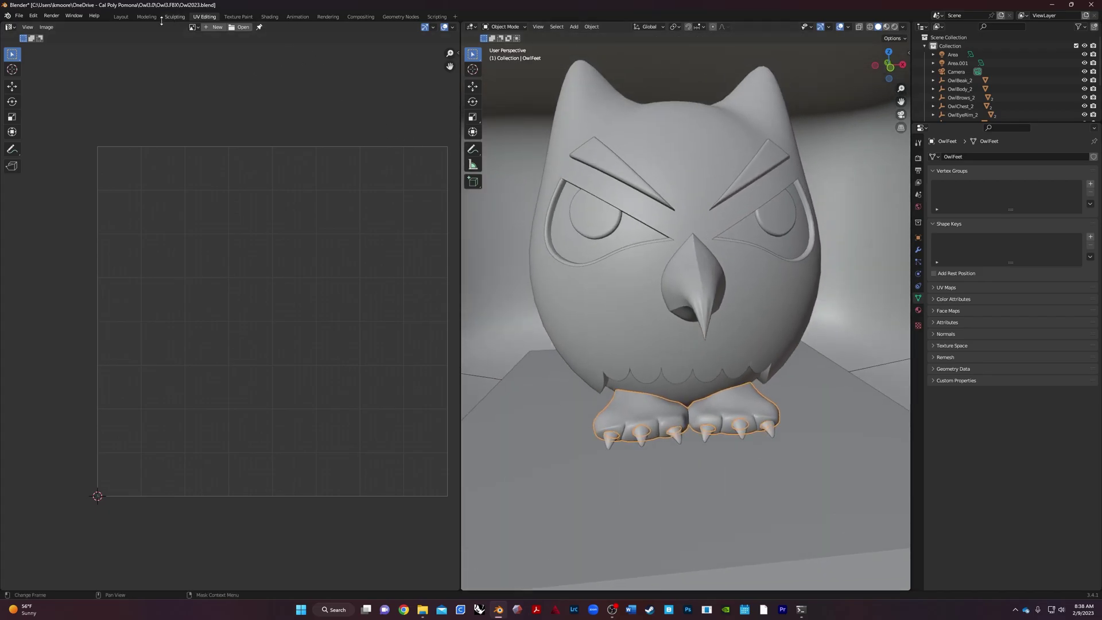
Step: Switch to the Layout workspace and display the SimpleBake section of the render properties
click(121, 16)
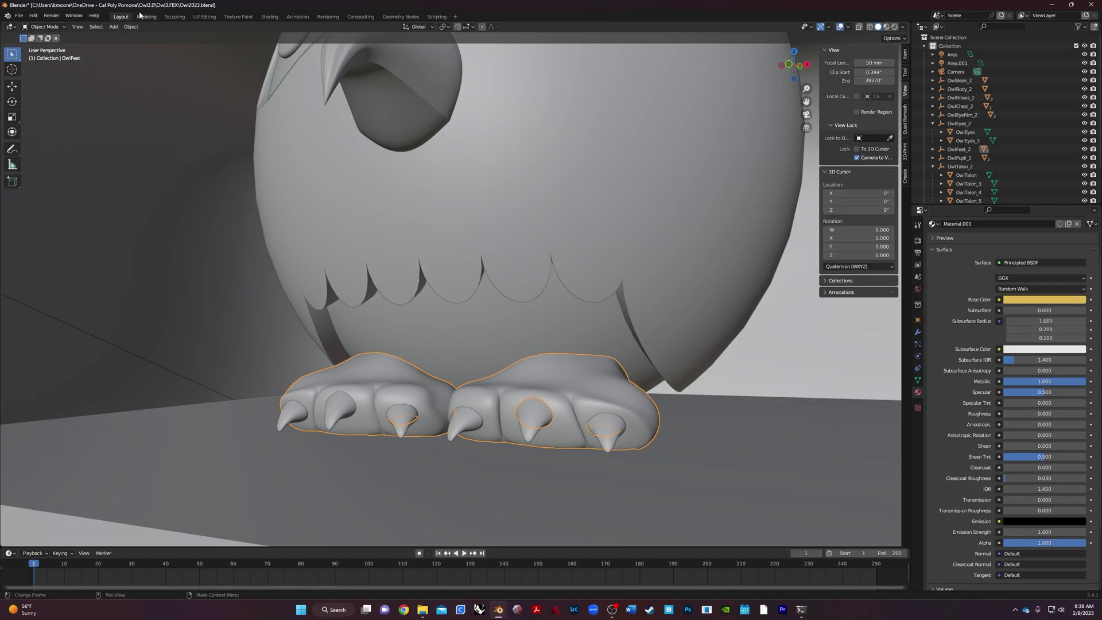
scroll(582, 255, down, 6)
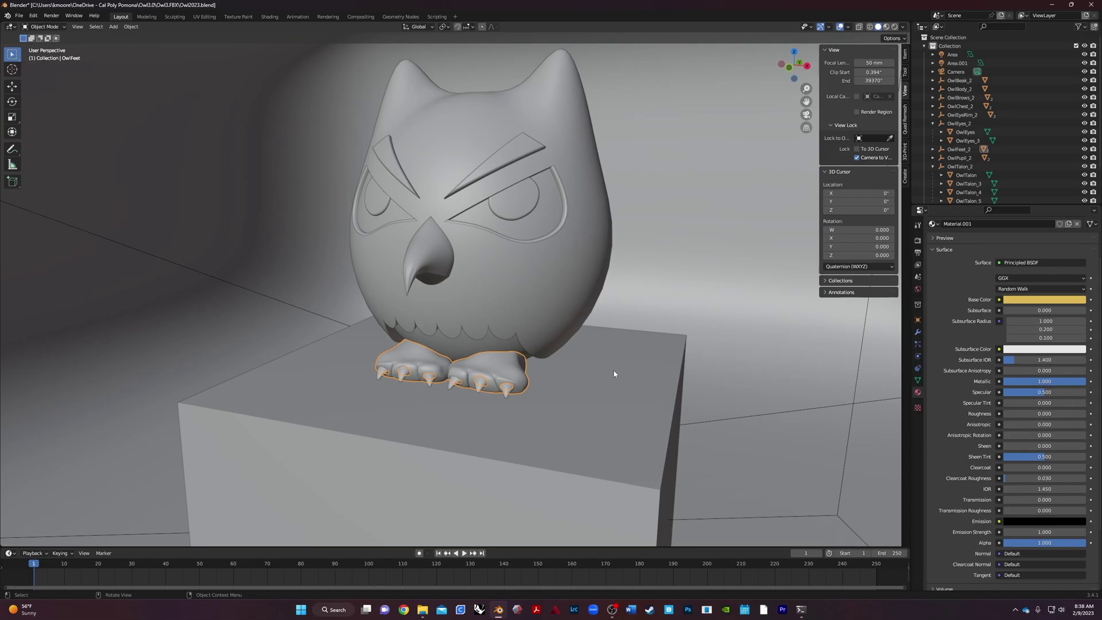
middle_drag(562, 381, 508, 413)
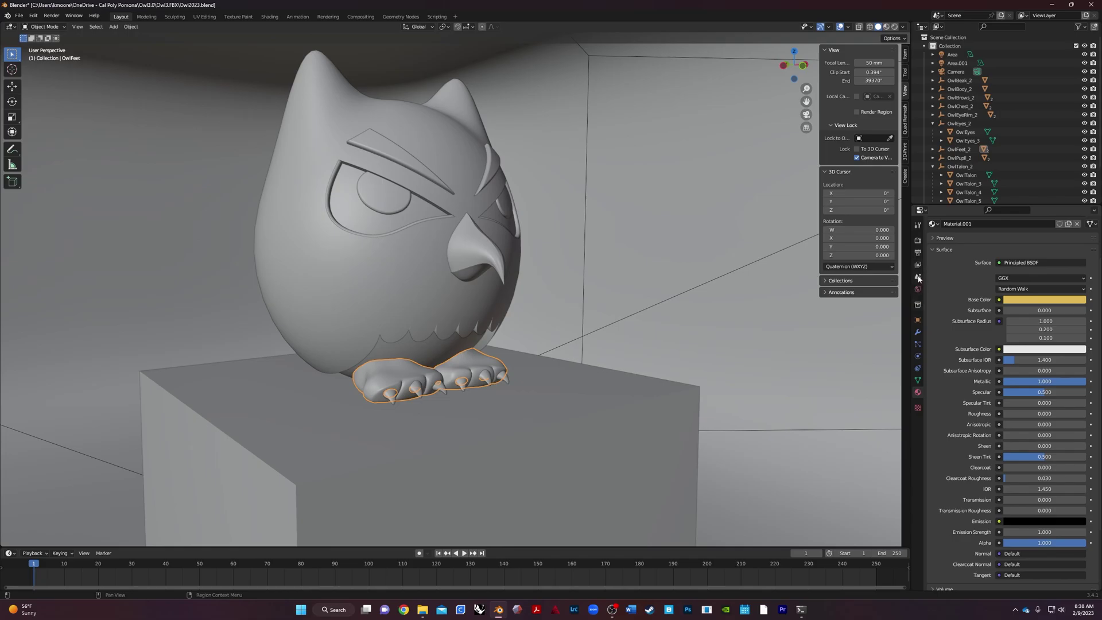
click(918, 241)
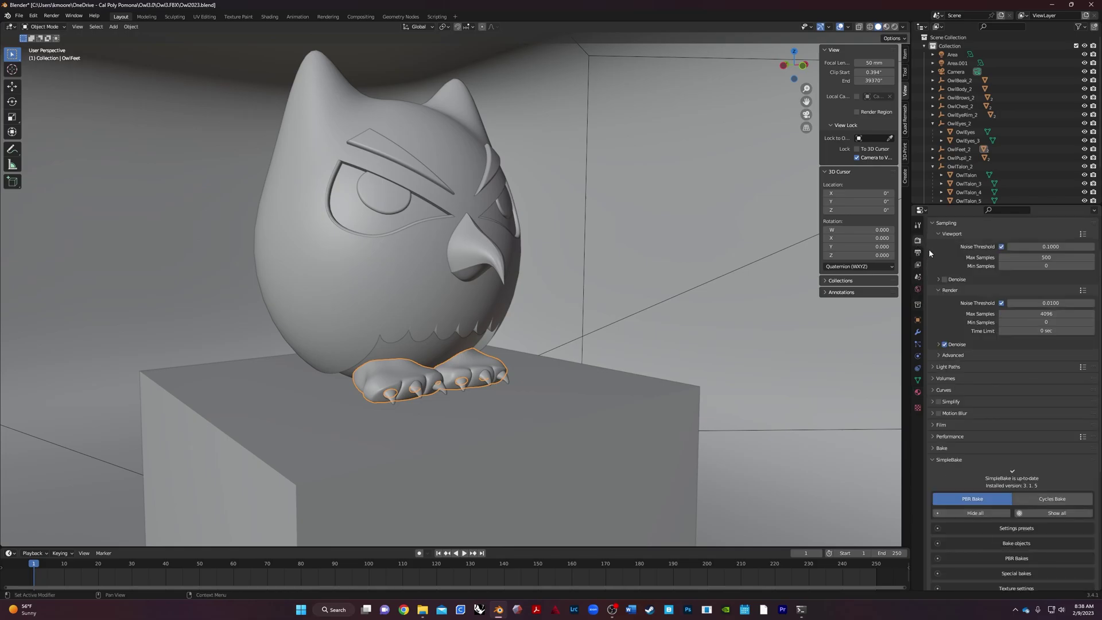
scroll(993, 361, down, 5)
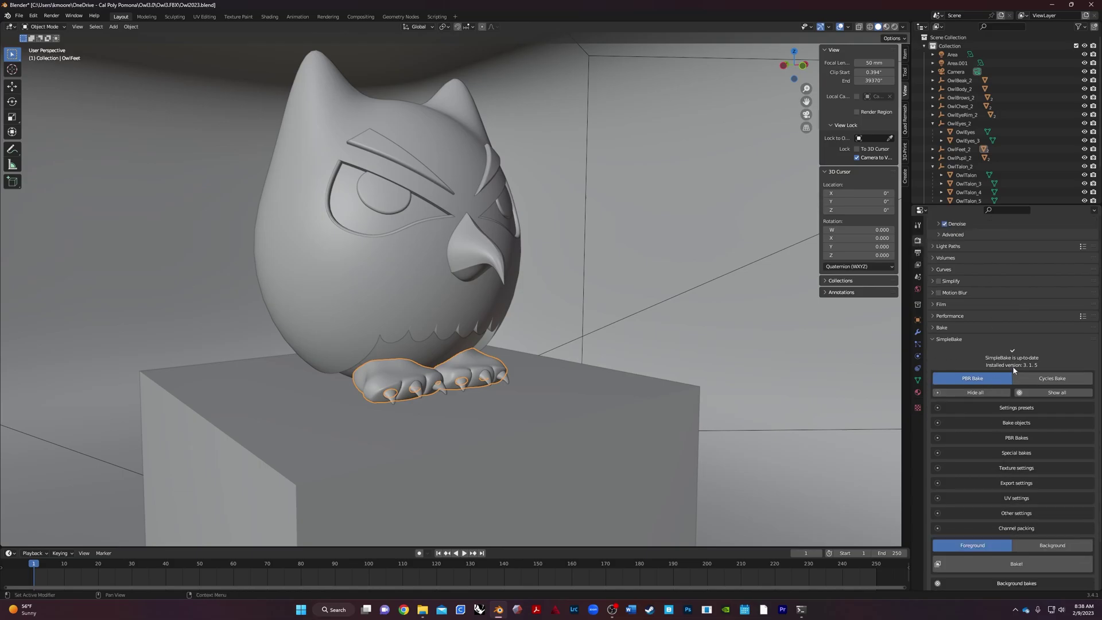
Step: Switch to Chrome, search the web for "blender add ons" and open Blender Market's Scripts and Addons page
click(404, 610)
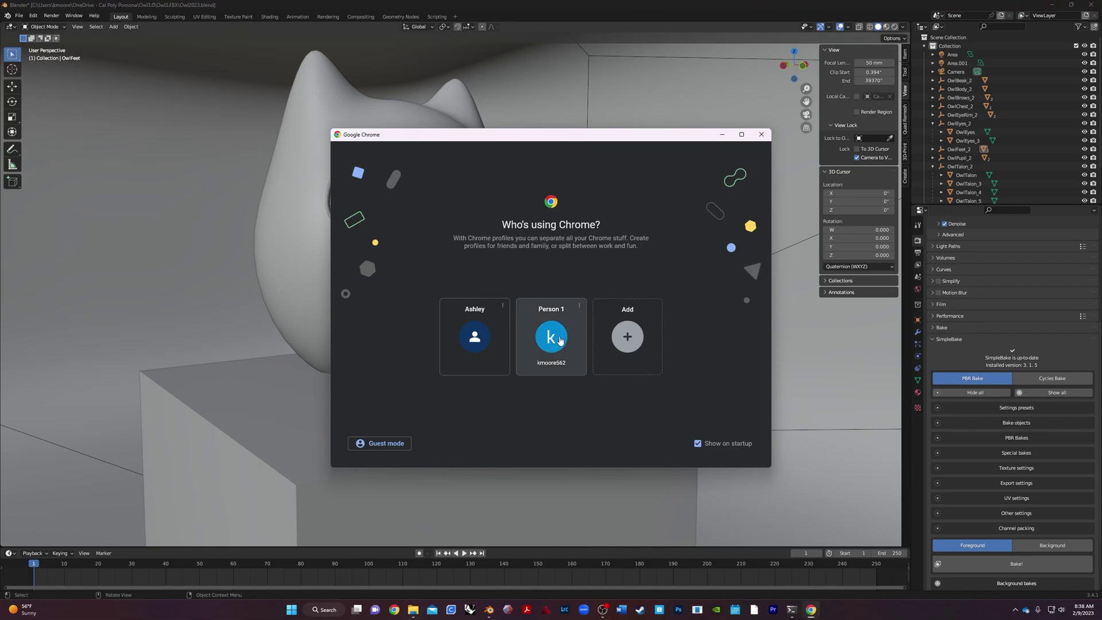
click(545, 342)
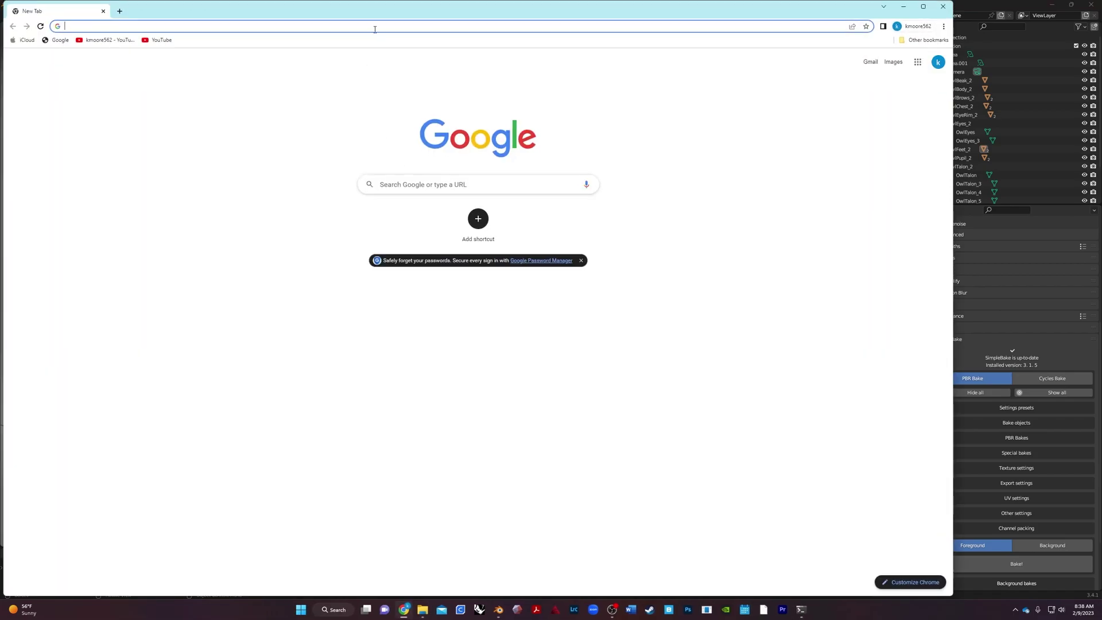
click(374, 26)
text(s)
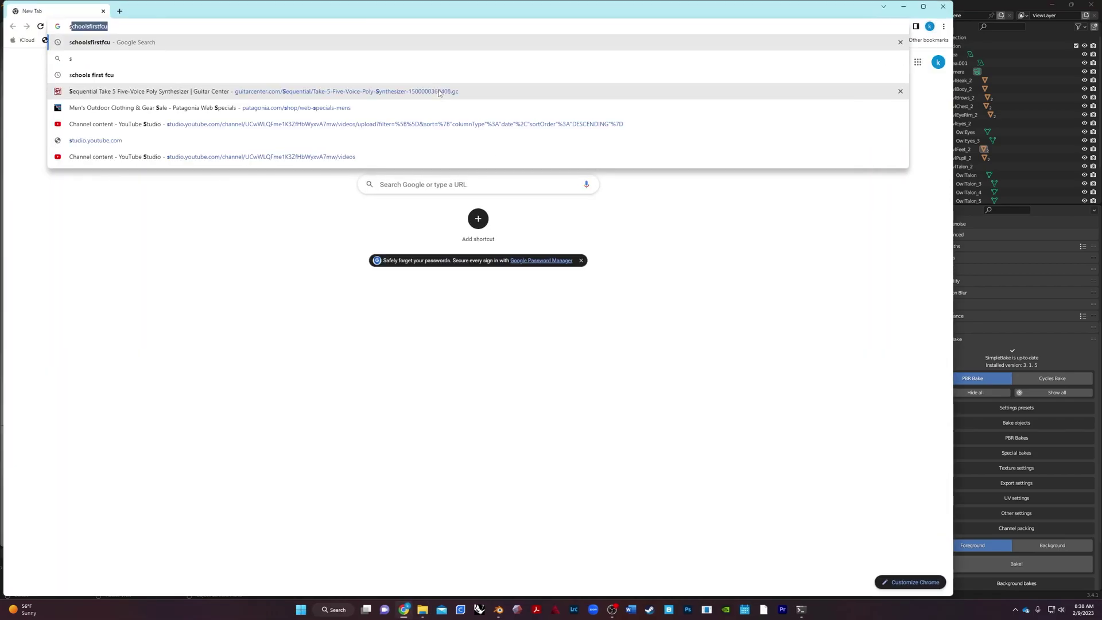
key(BackSpace)
text(blen)
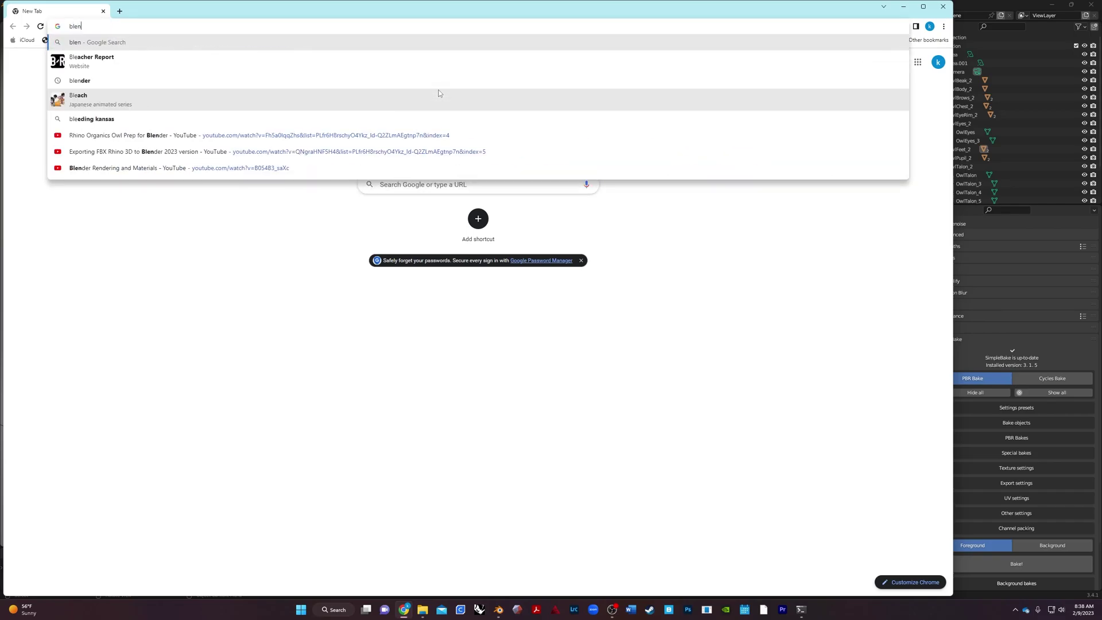
text(der add ons)
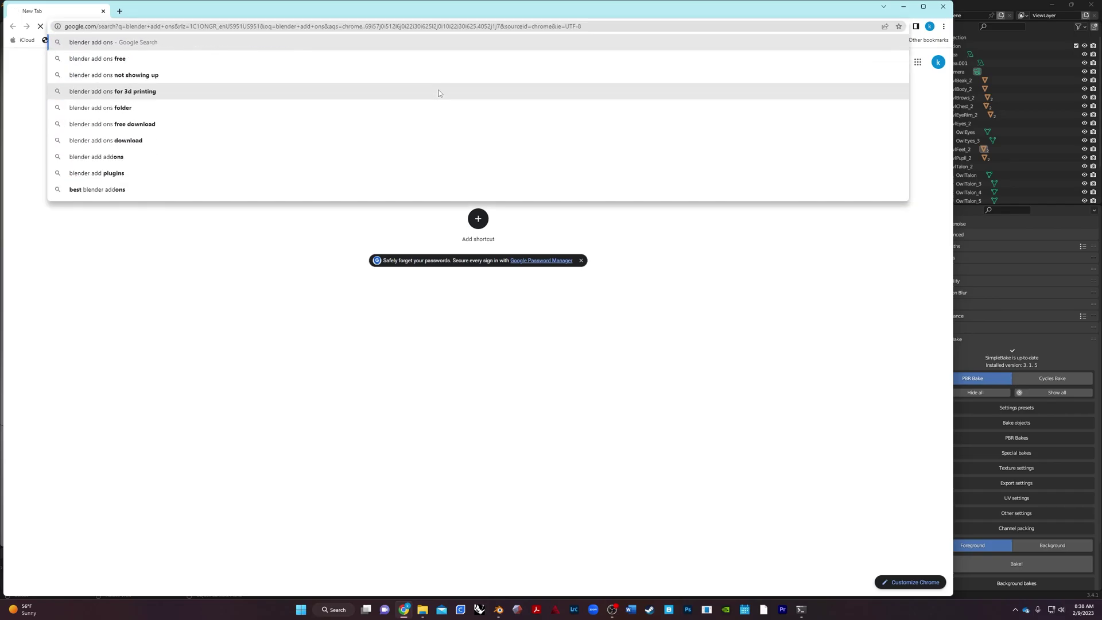
key(Return)
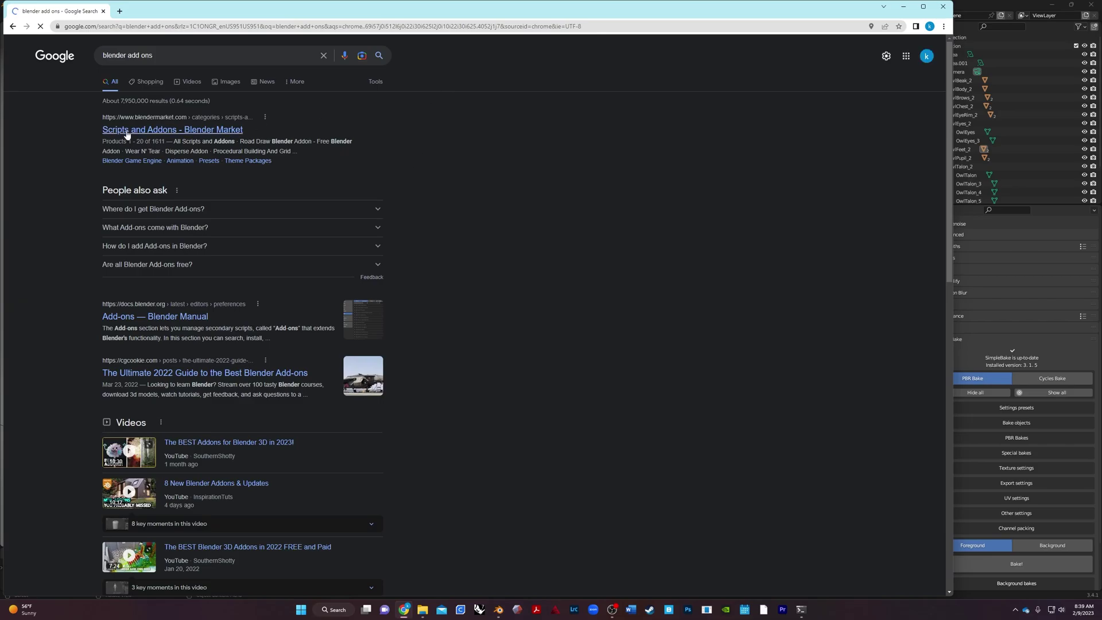
click(170, 128)
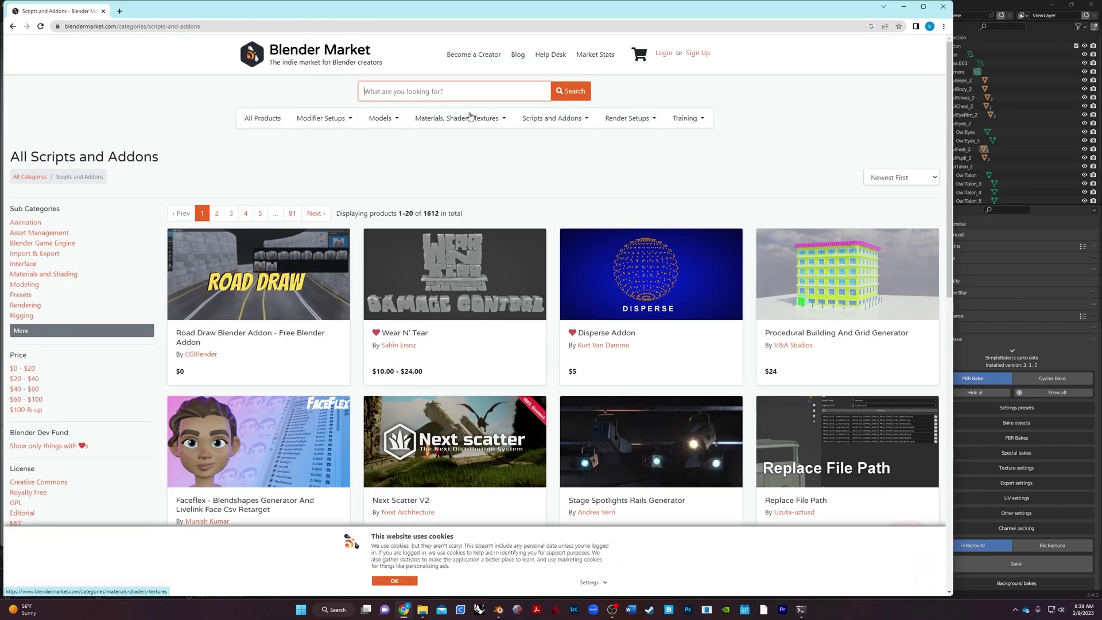
Step: Search Blender Market for "simple bake" and open the Simplebake product page
text(simple bake)
key(Return)
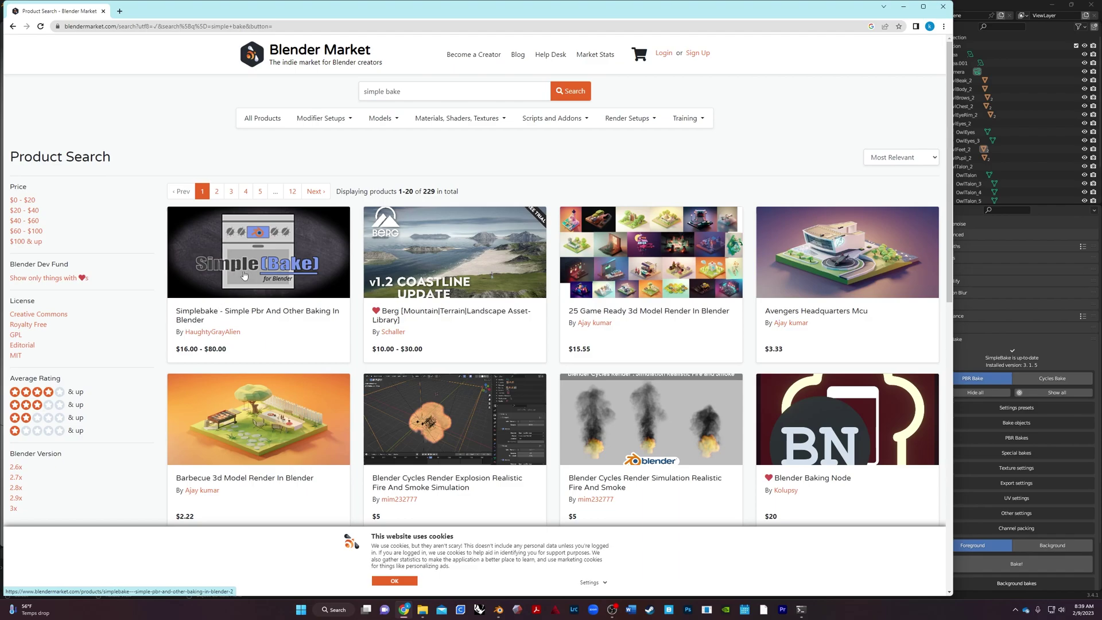
click(246, 276)
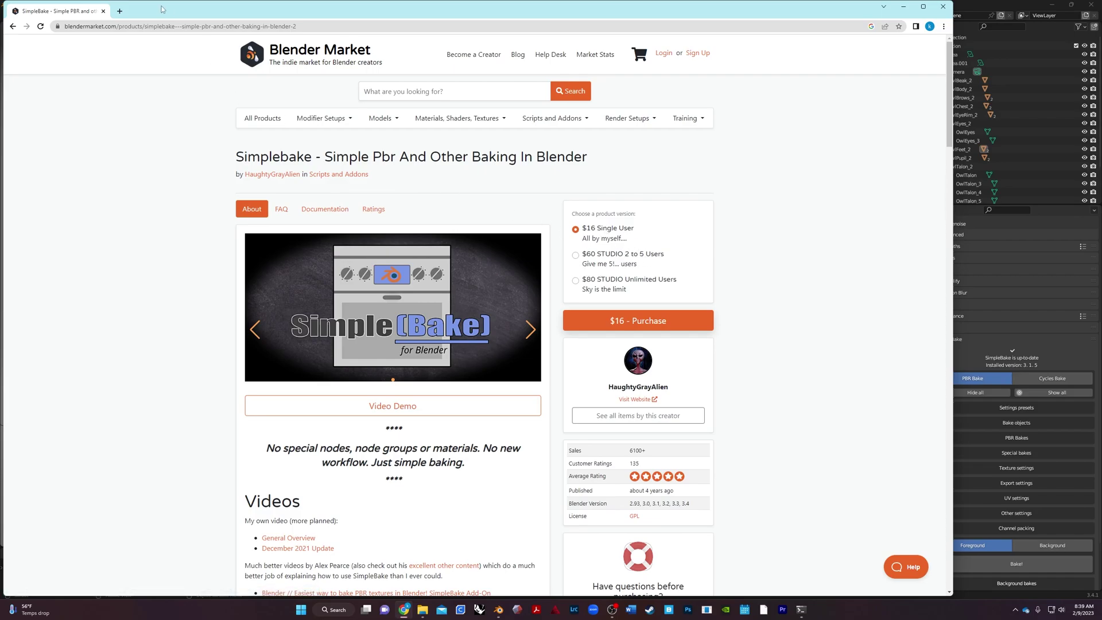
Step: Switch back to Blender and open the Add-ons section of the Preferences
click(904, 6)
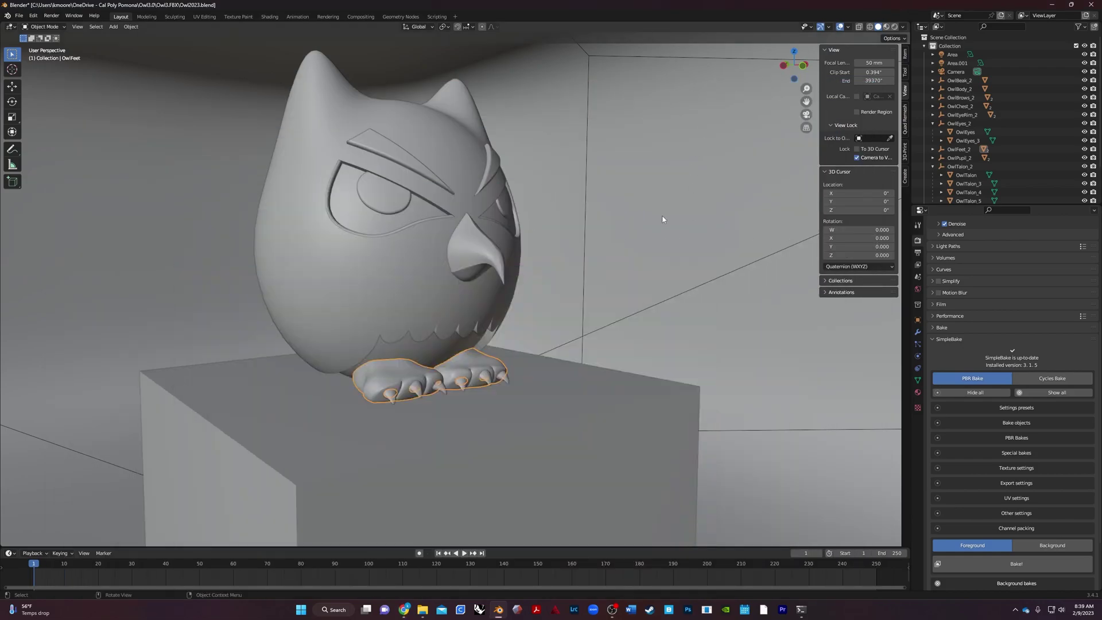
click(34, 16)
click(43, 139)
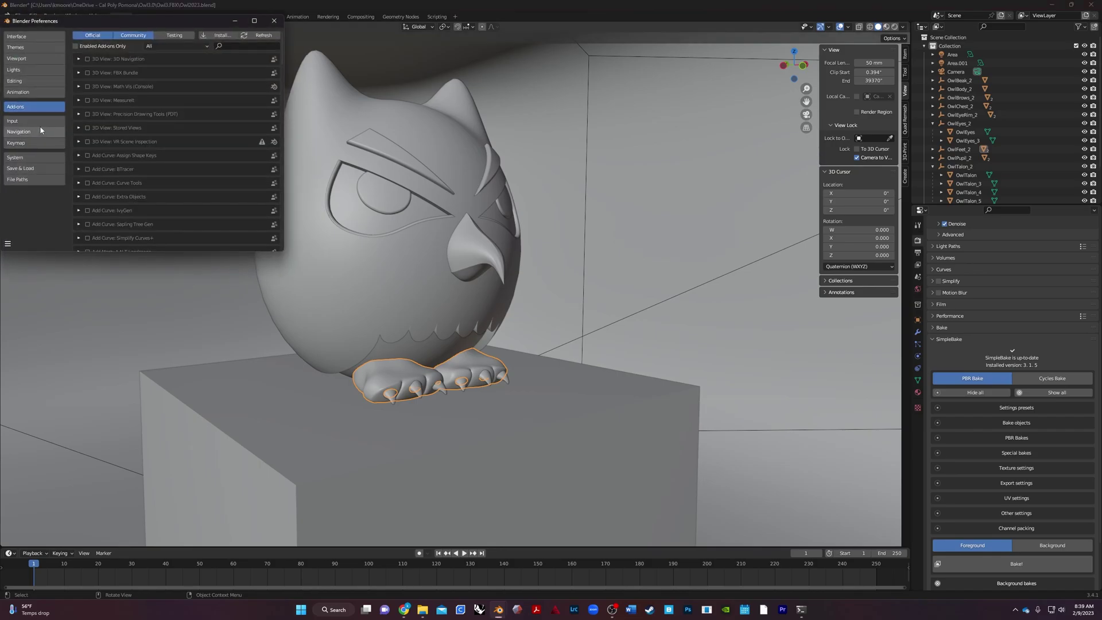
Step: Browse the Downloads folder for an add-on file to install, and cancel the installation
click(214, 35)
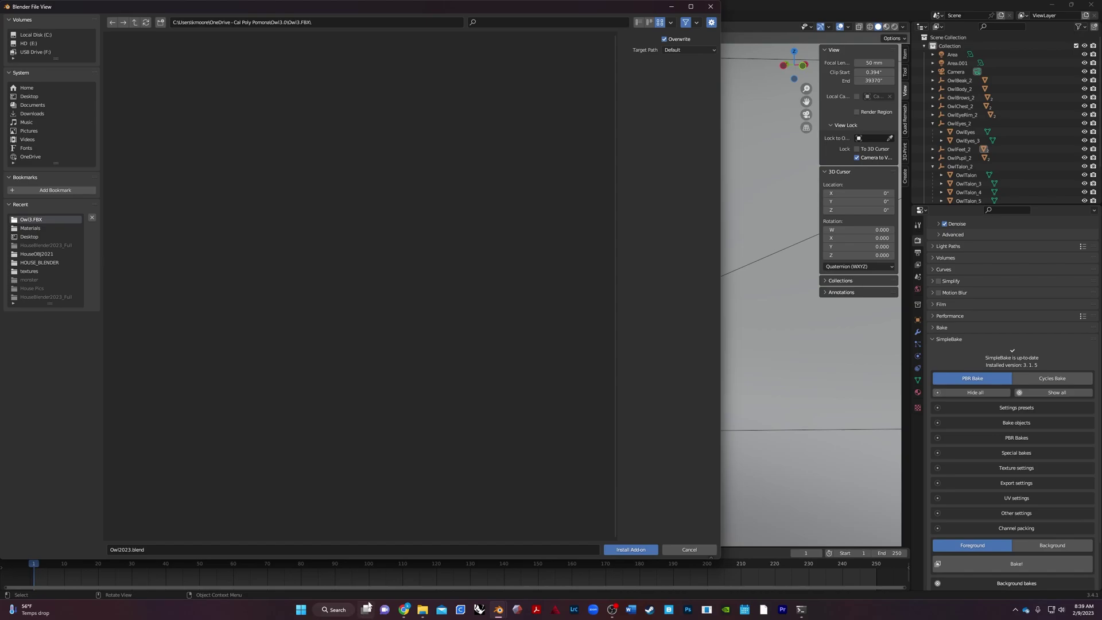
mouse_move(424, 613)
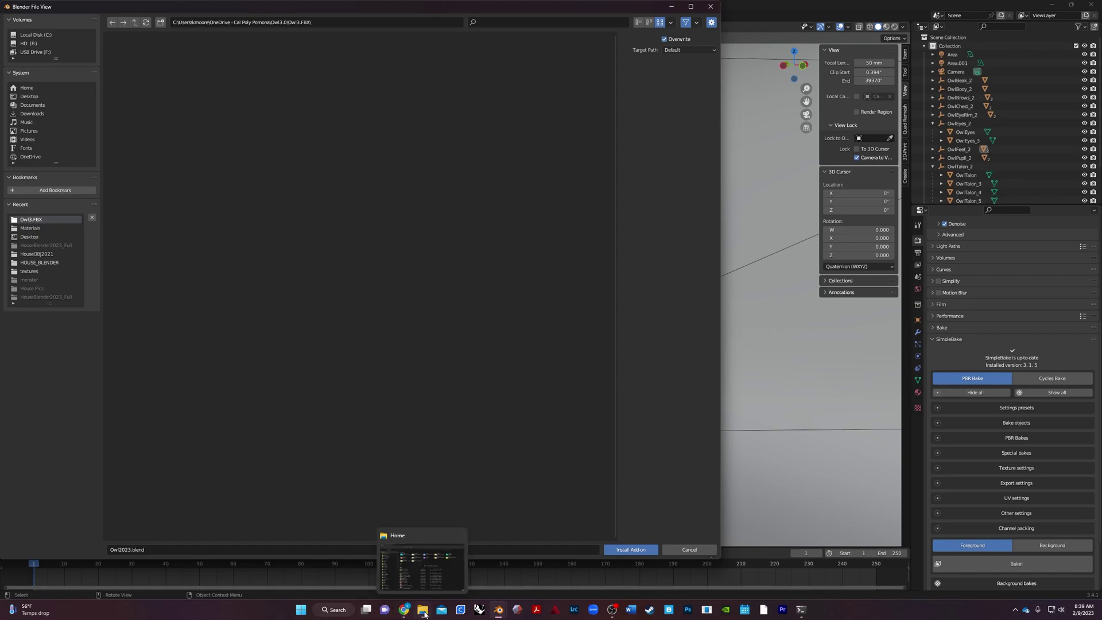
click(32, 114)
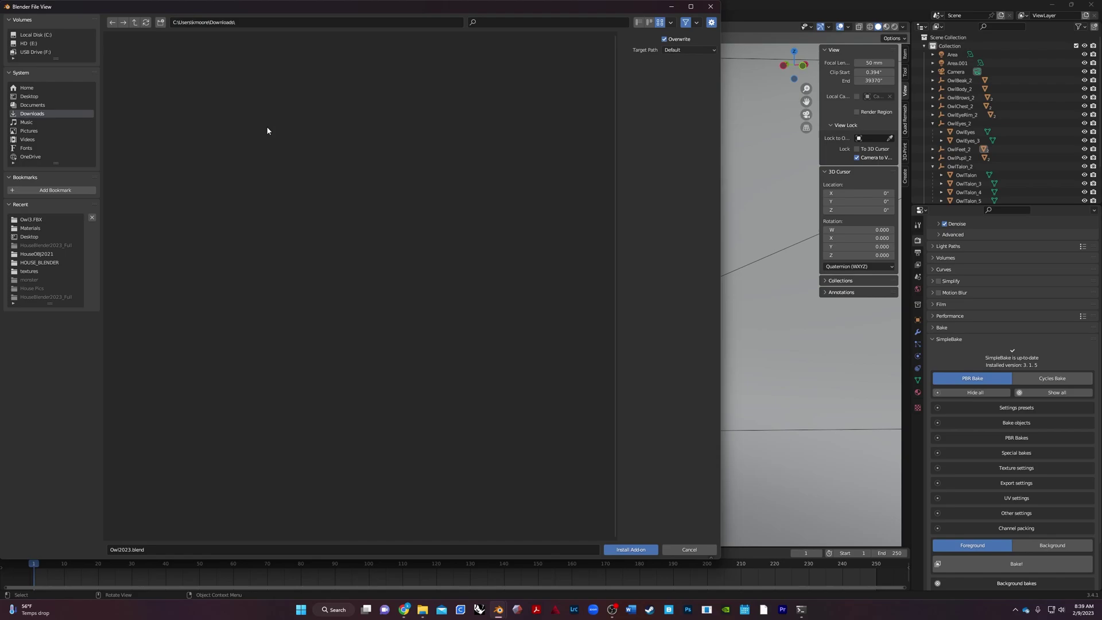
click(161, 544)
key(BackSpace)
click(689, 550)
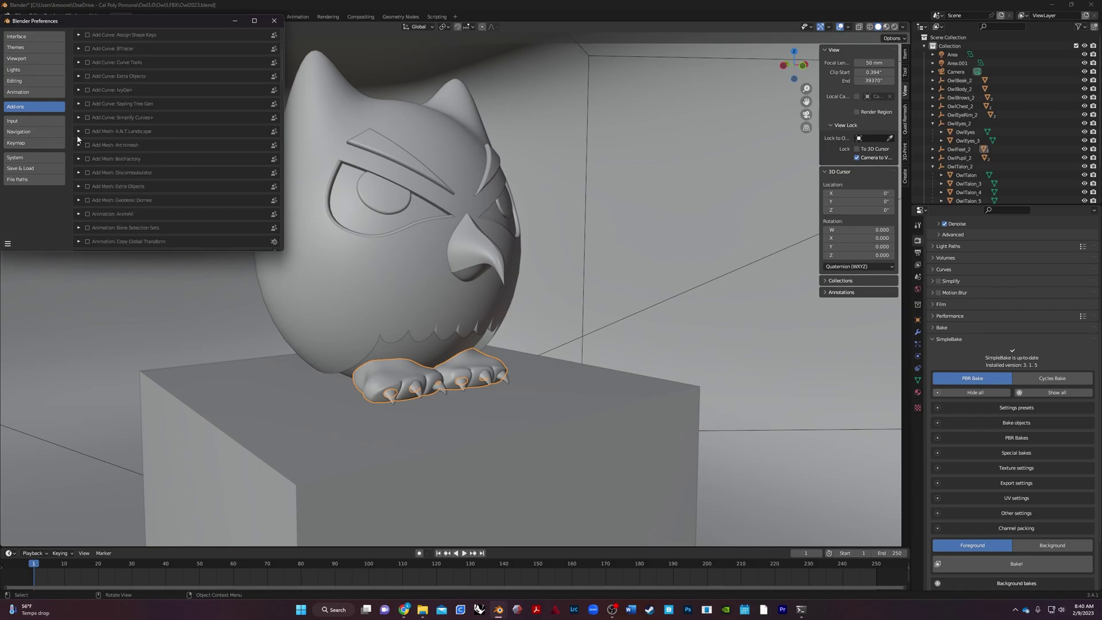
Step: Limit the add-on list to enabled add-ons and locate Object: SimpleBake
click(77, 46)
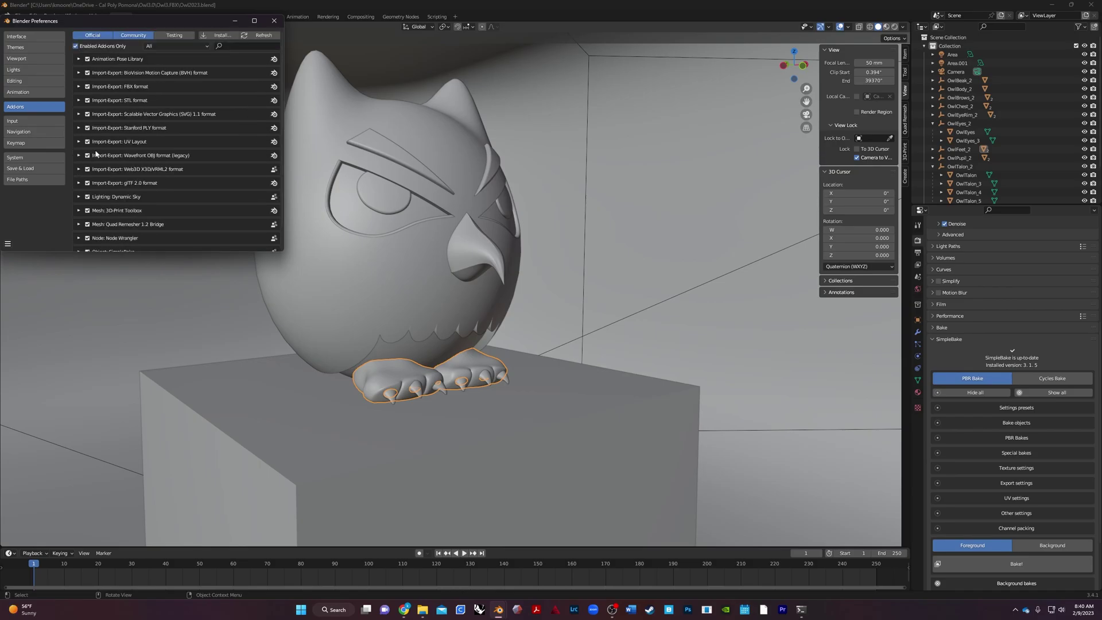
scroll(172, 144, down, 5)
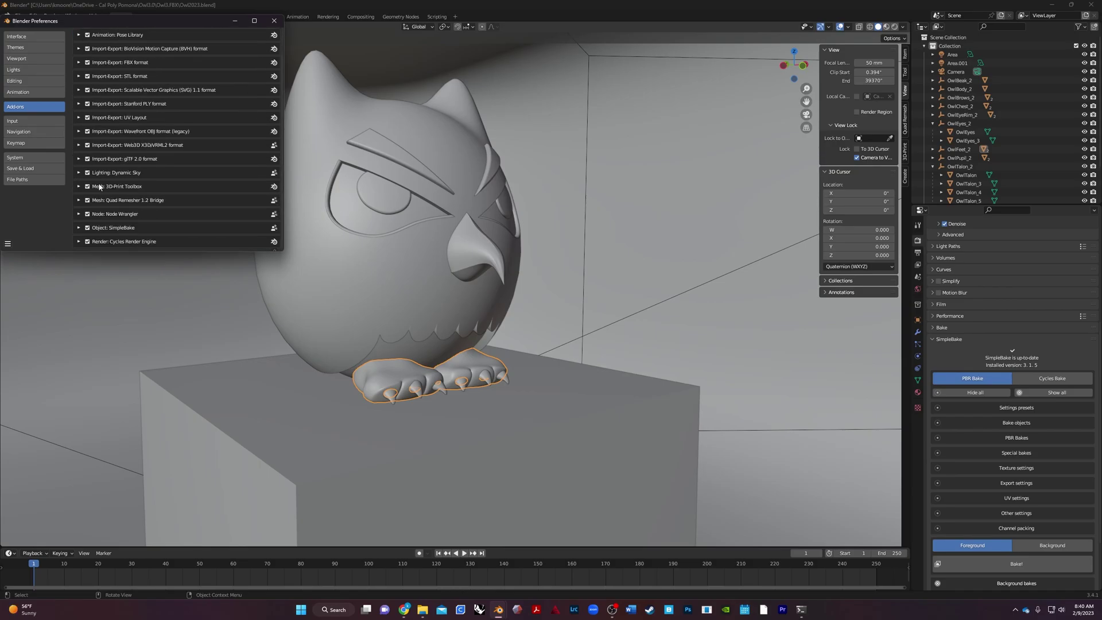
Step: Review the details and preferences of the SimpleBake add-on, and close the Preferences window
click(80, 227)
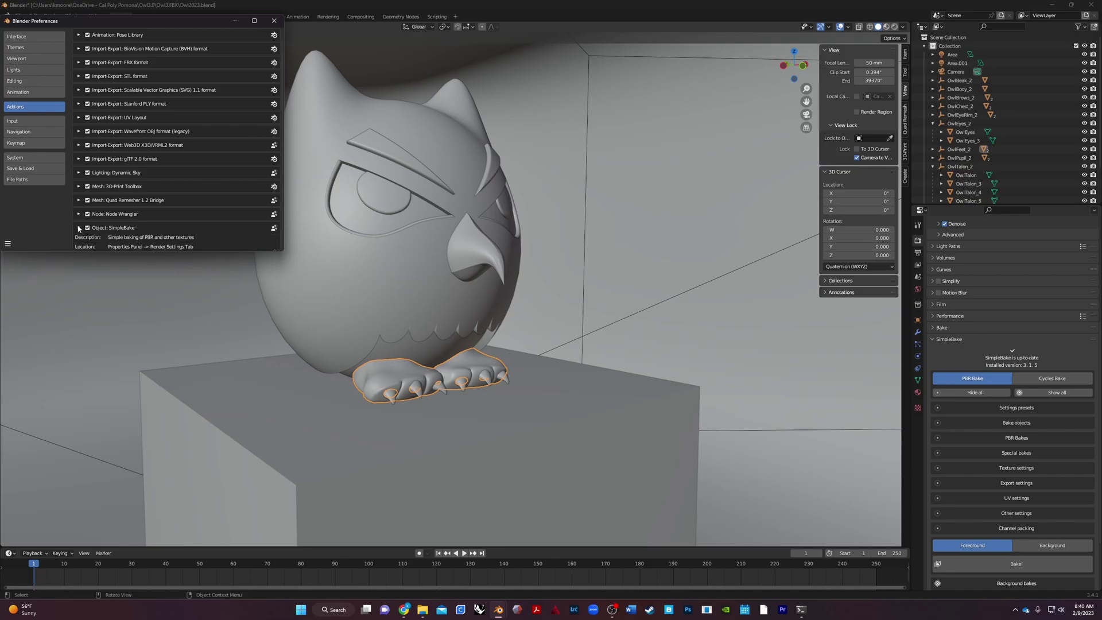
scroll(117, 228, down, 2)
scroll(144, 212, down, 1)
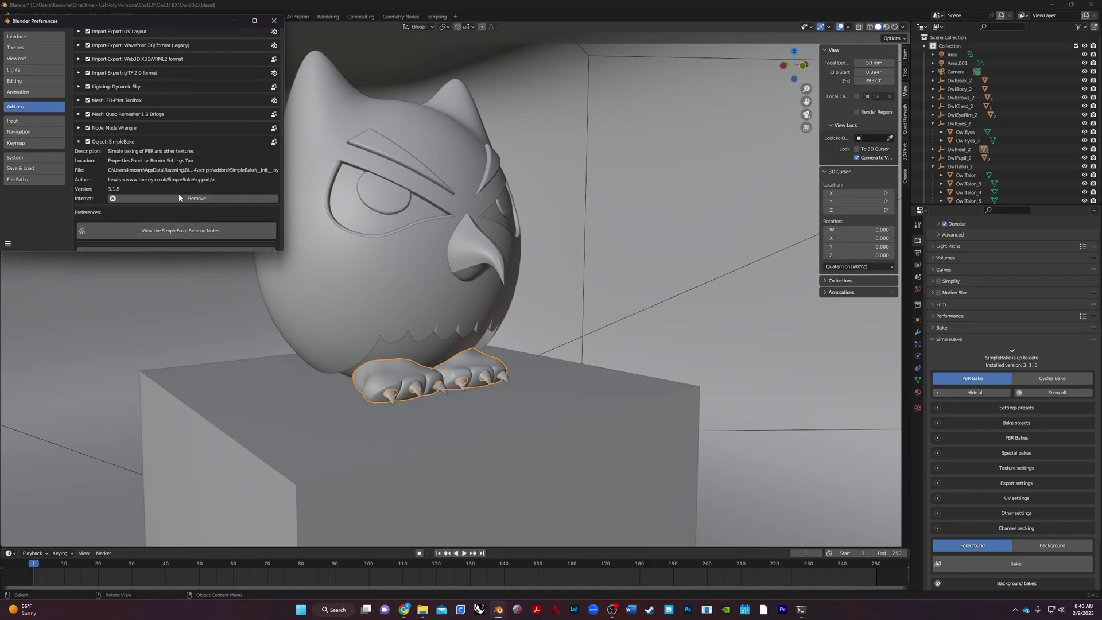
scroll(208, 207, down, 1)
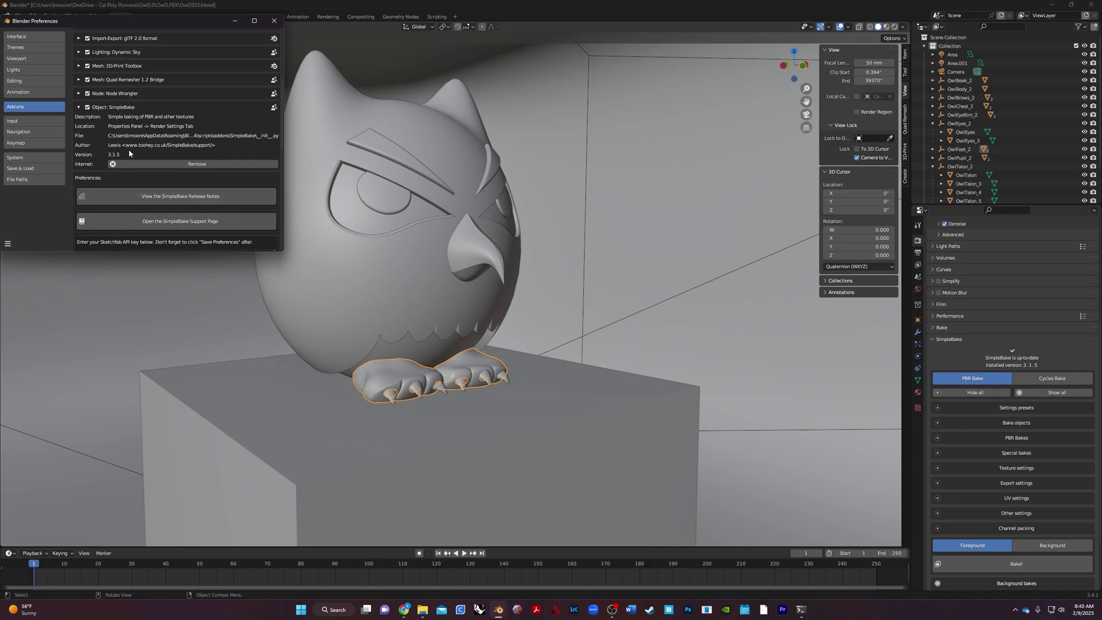
click(275, 22)
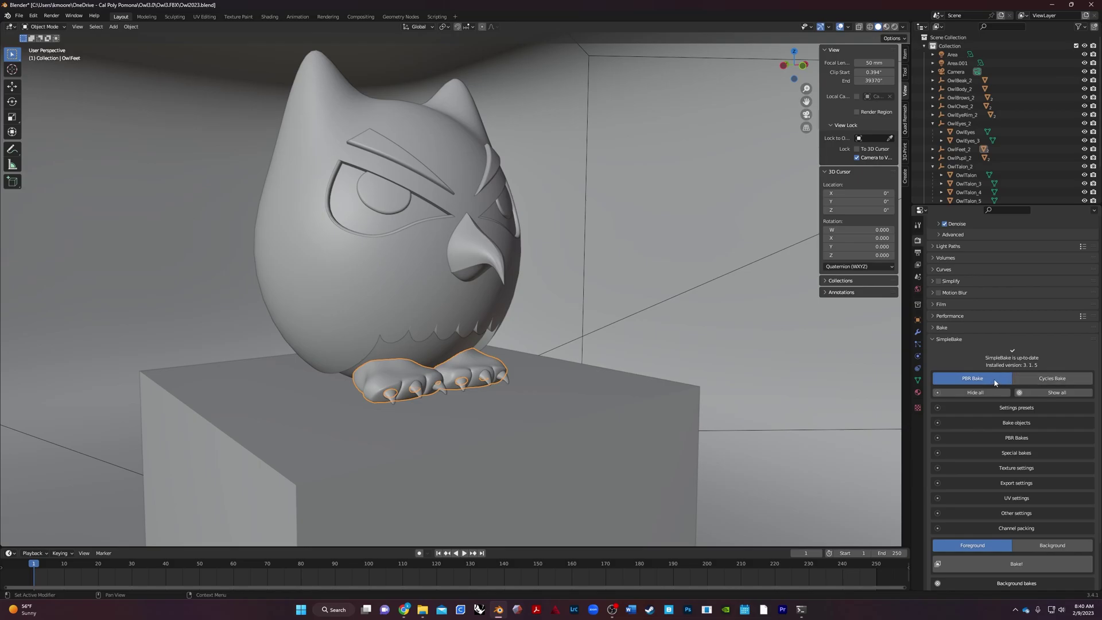
Step: Hide the studio backdrop and the pedestal cube beneath the owl
scroll(649, 340, down, 10)
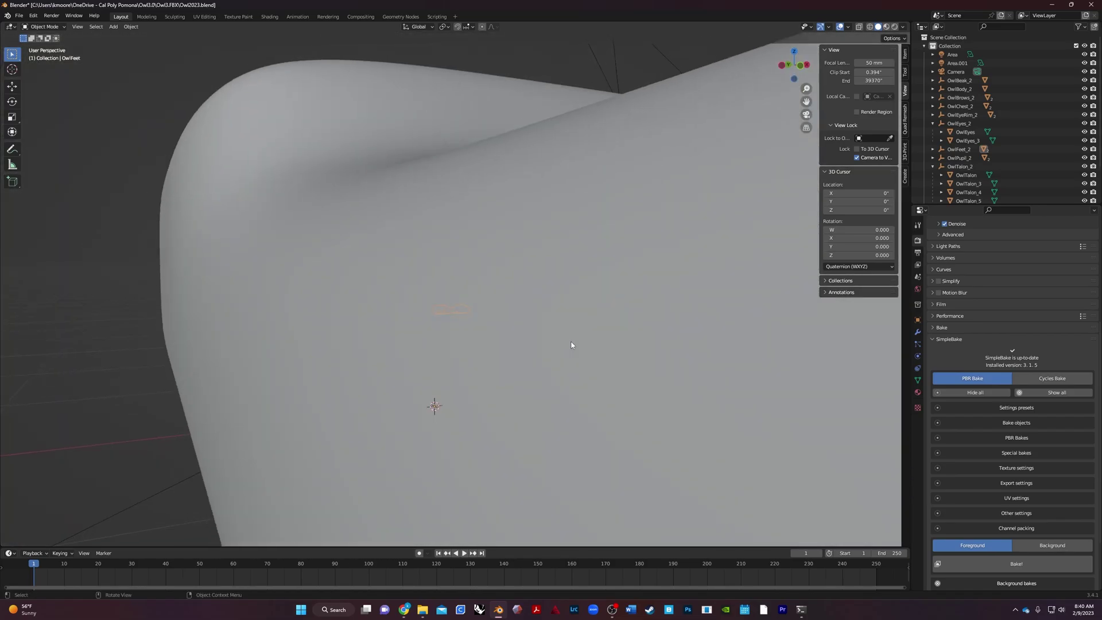
click(291, 374)
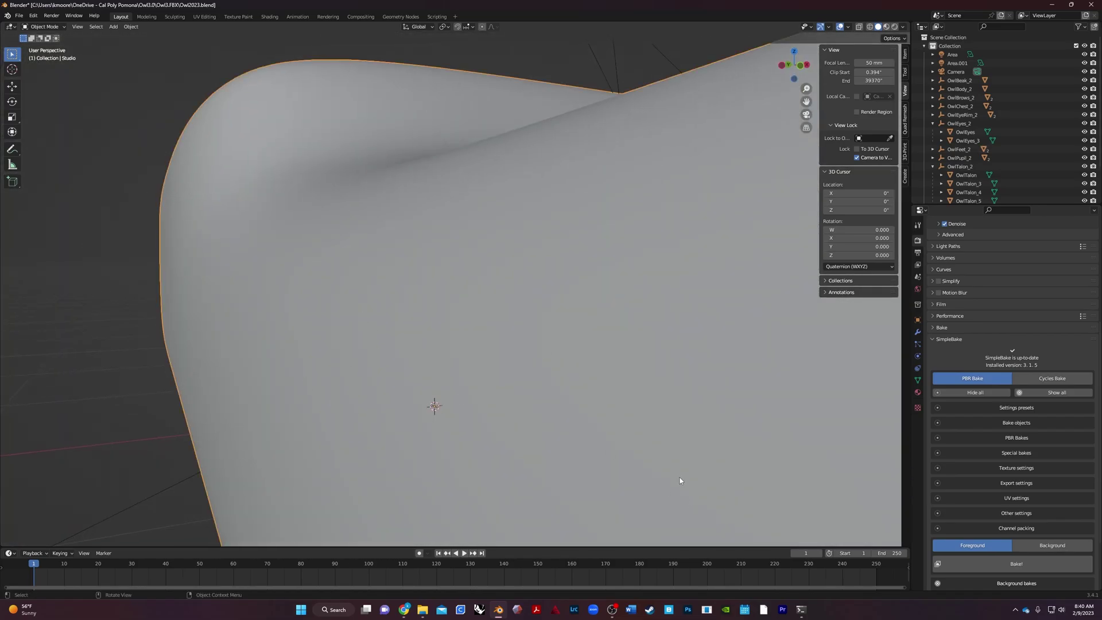
key(h)
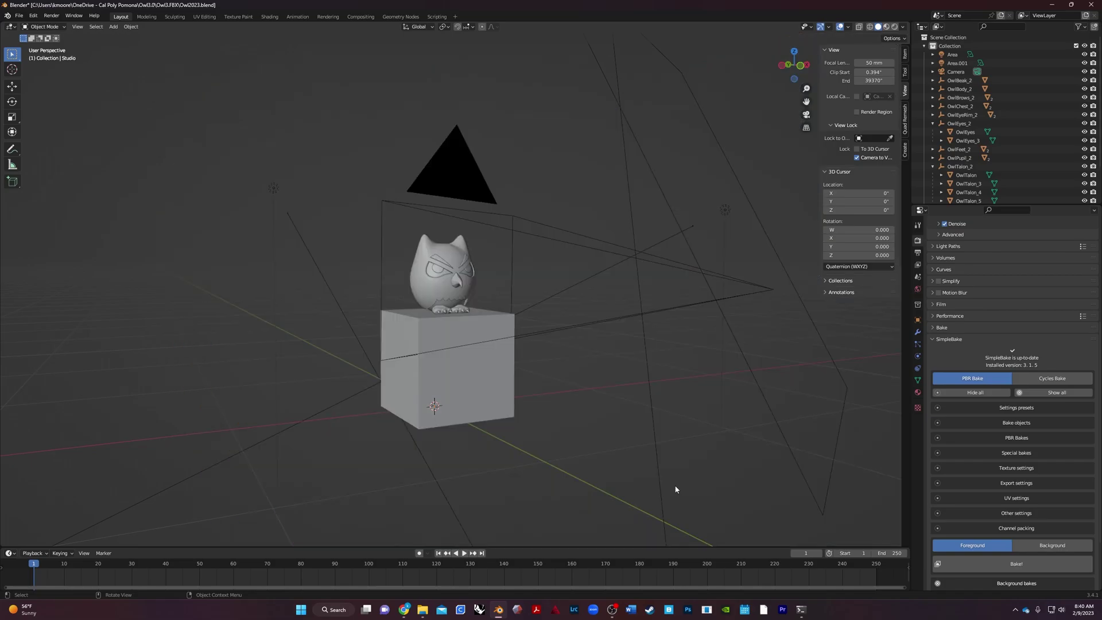
click(471, 393)
key(h)
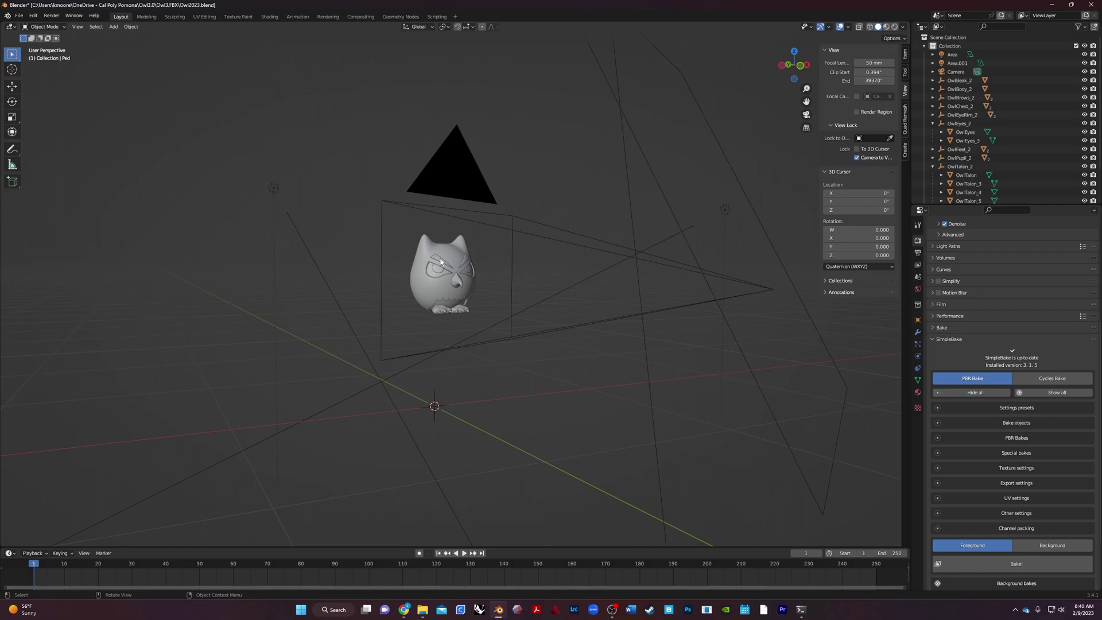
Step: Hide both area lights and the camera so that only the owl is shown
middle_drag(521, 264, 683, 177)
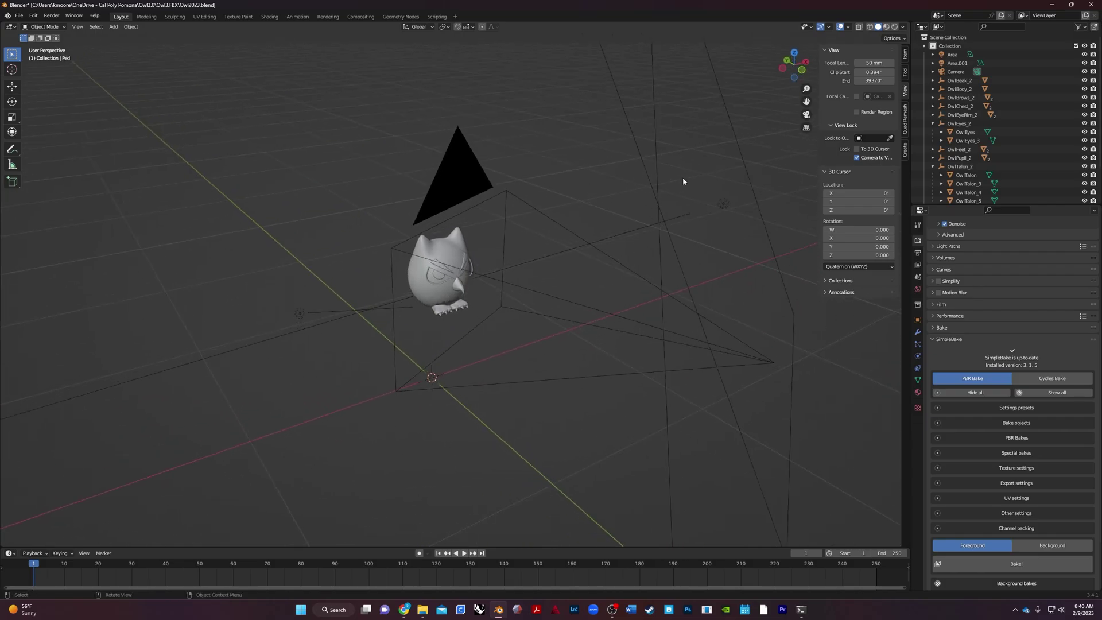
click(1084, 53)
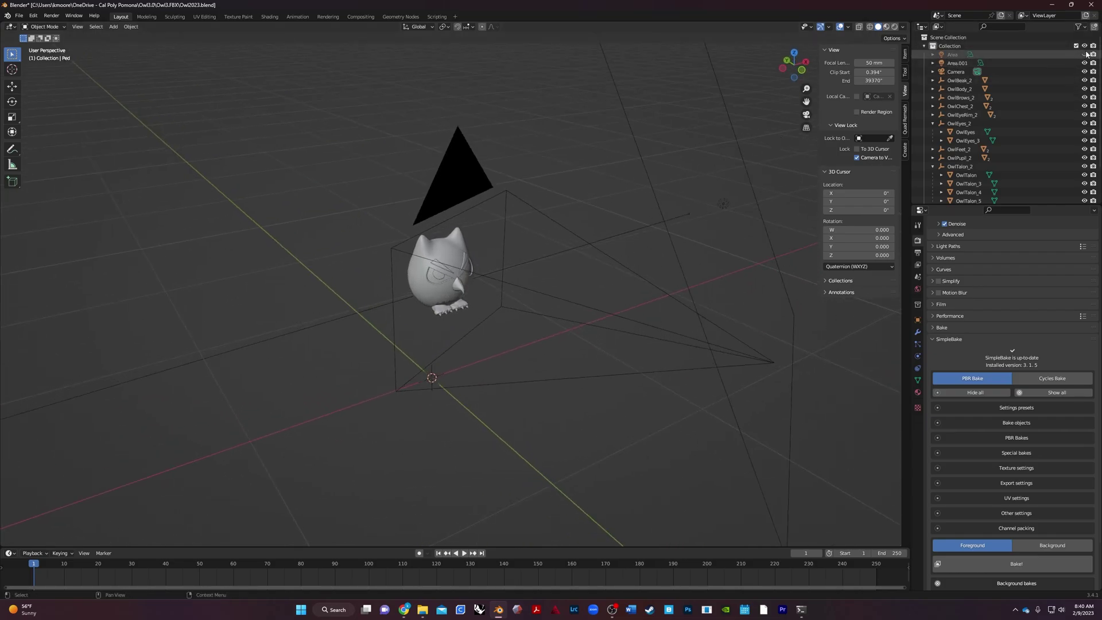
click(1085, 63)
click(1084, 71)
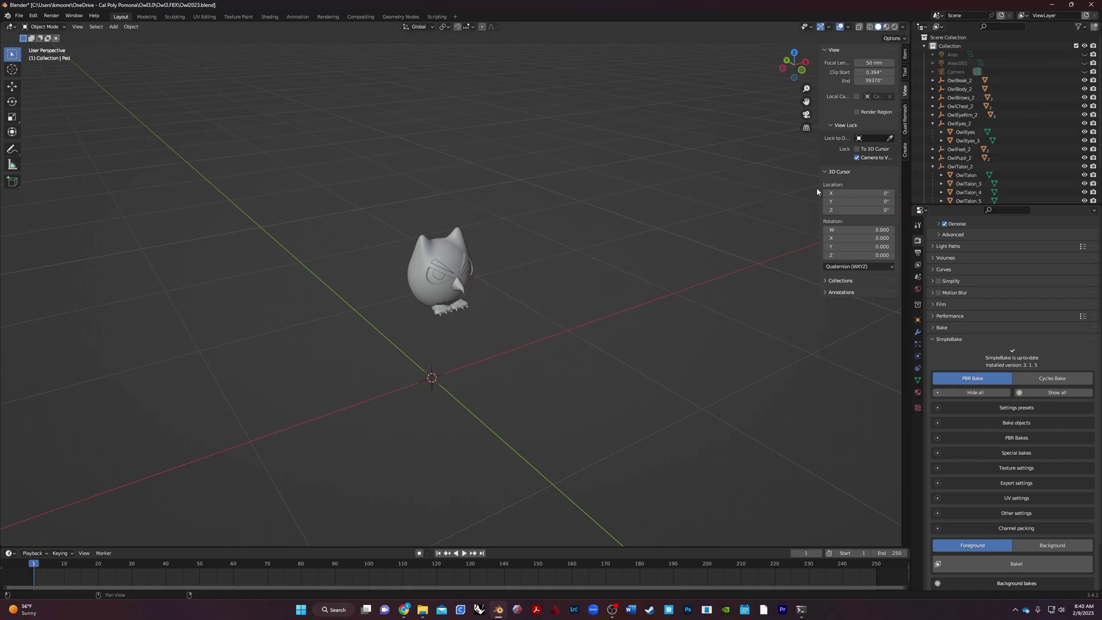
Step: Select all the owl parts, make a pupil the active object, and join them into one mesh
middle_drag(817, 187, 571, 239)
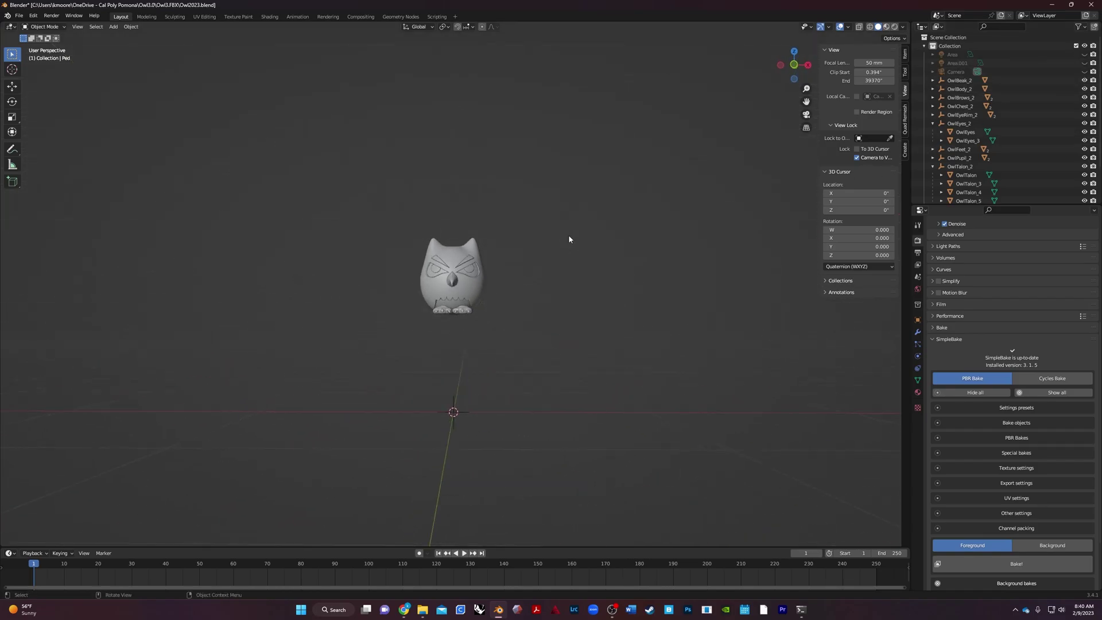
scroll(460, 290, up, 5)
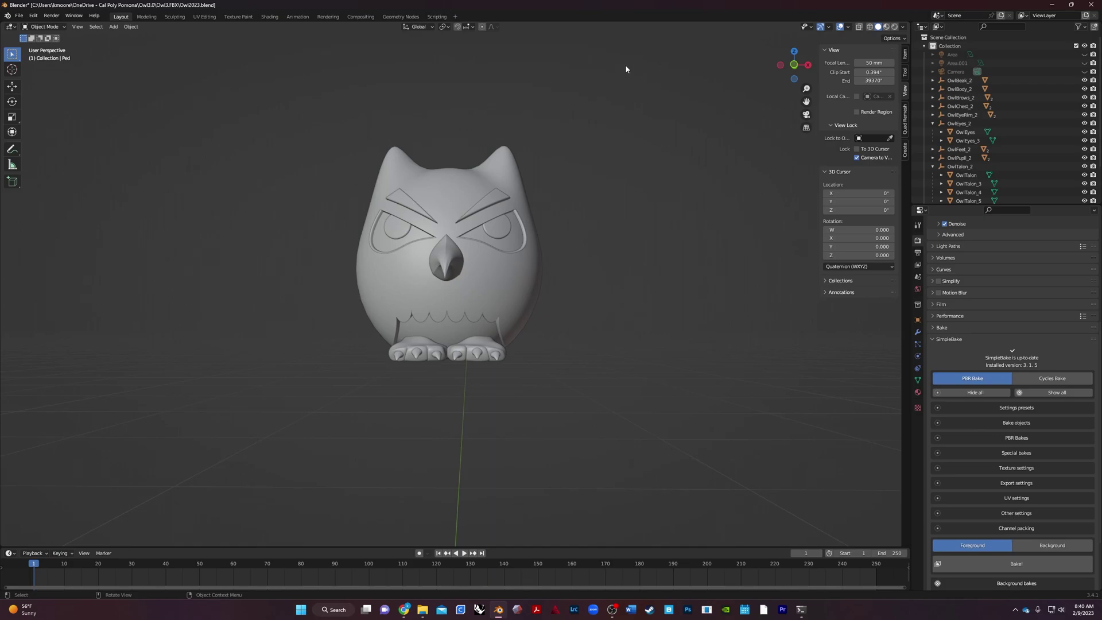
drag(657, 77, 288, 402)
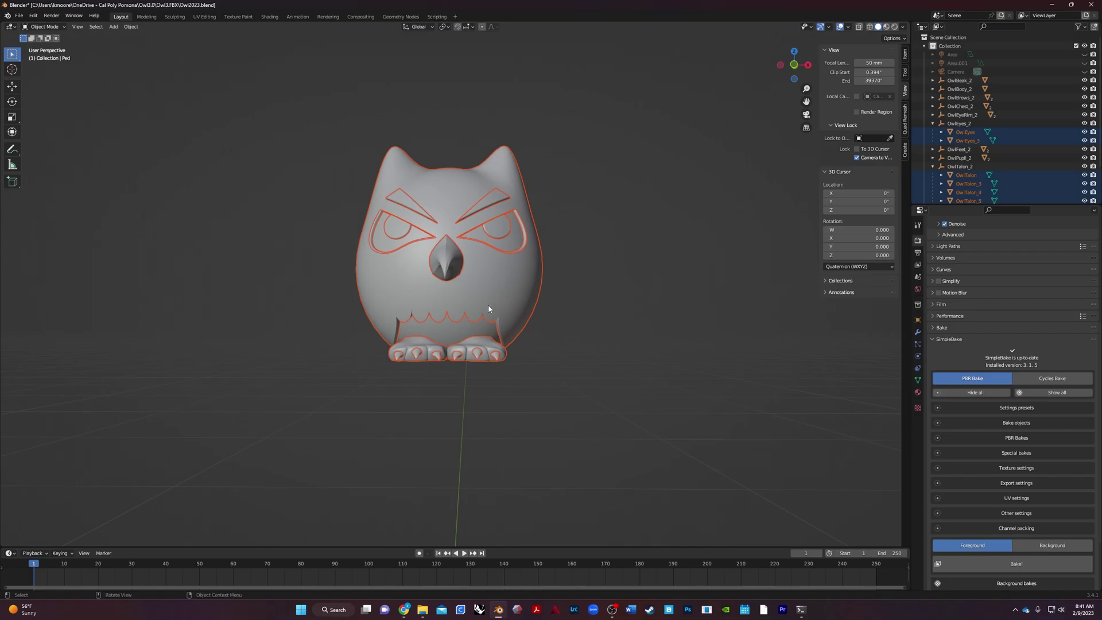
middle_drag(490, 304, 196, 504)
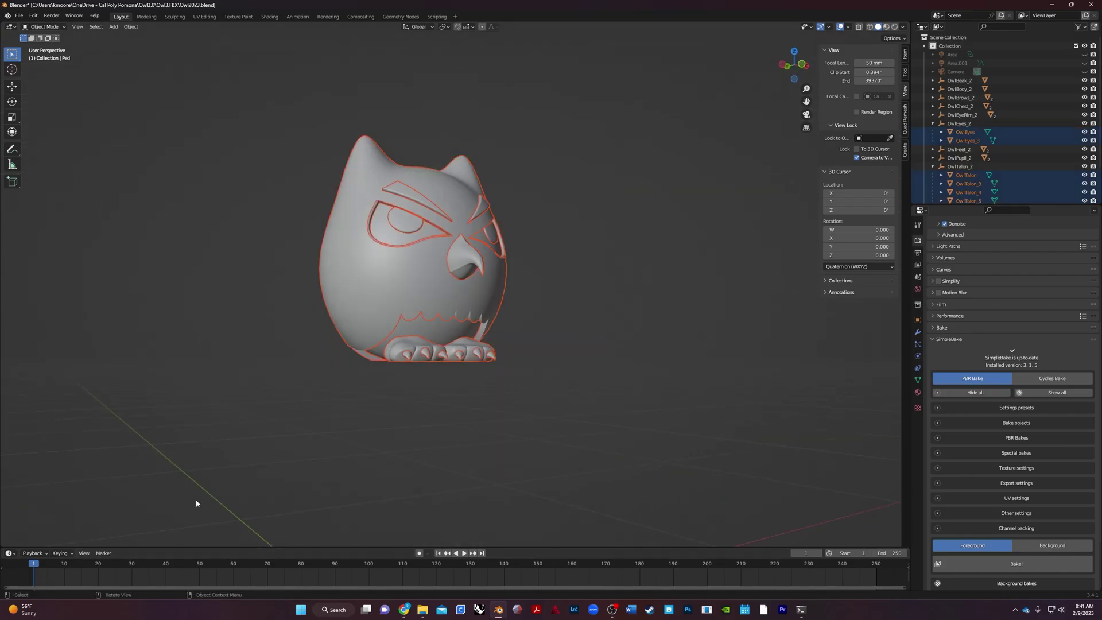
key(shift)
shift+click(414, 225)
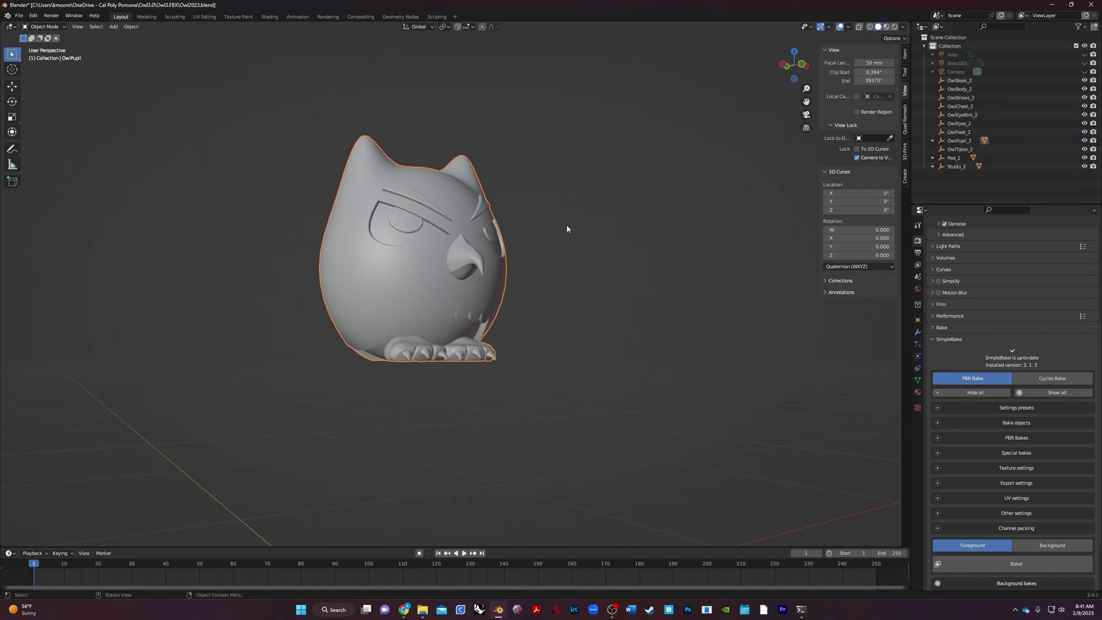
middle_drag(545, 254, 449, 194)
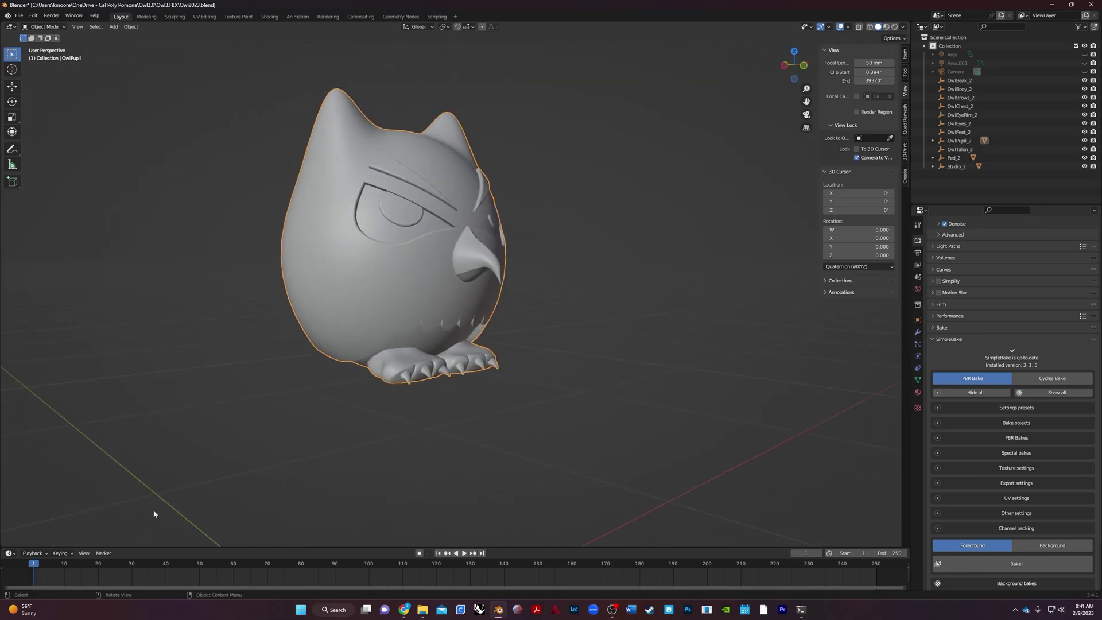
Step: Switch to the UV Editing workspace and examine the joined owl's UV layout up close
click(206, 17)
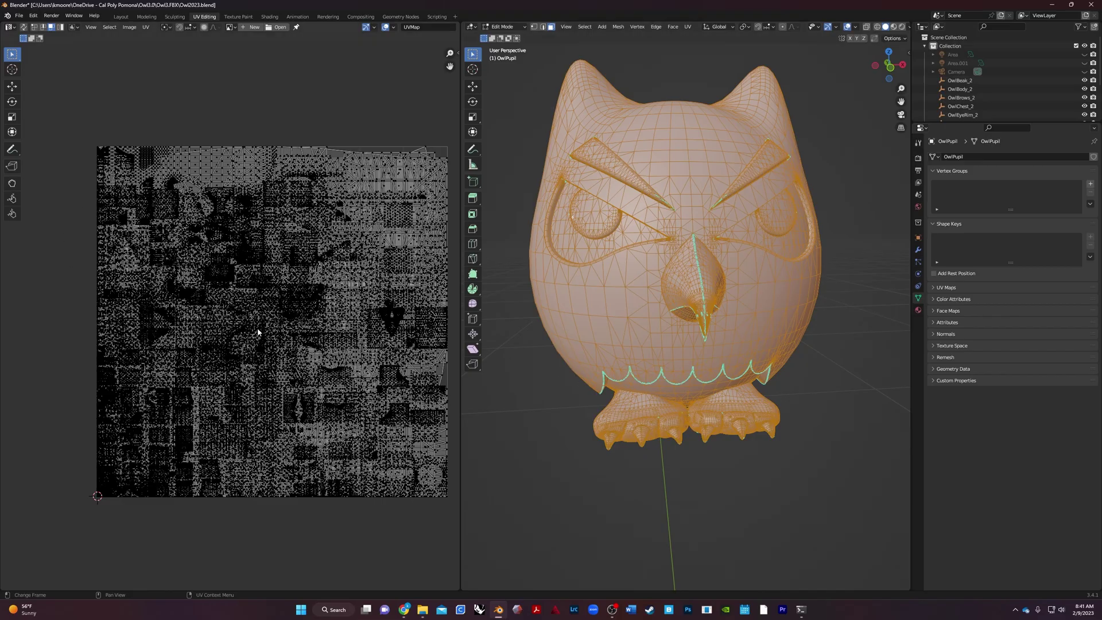
scroll(316, 348, up, 3)
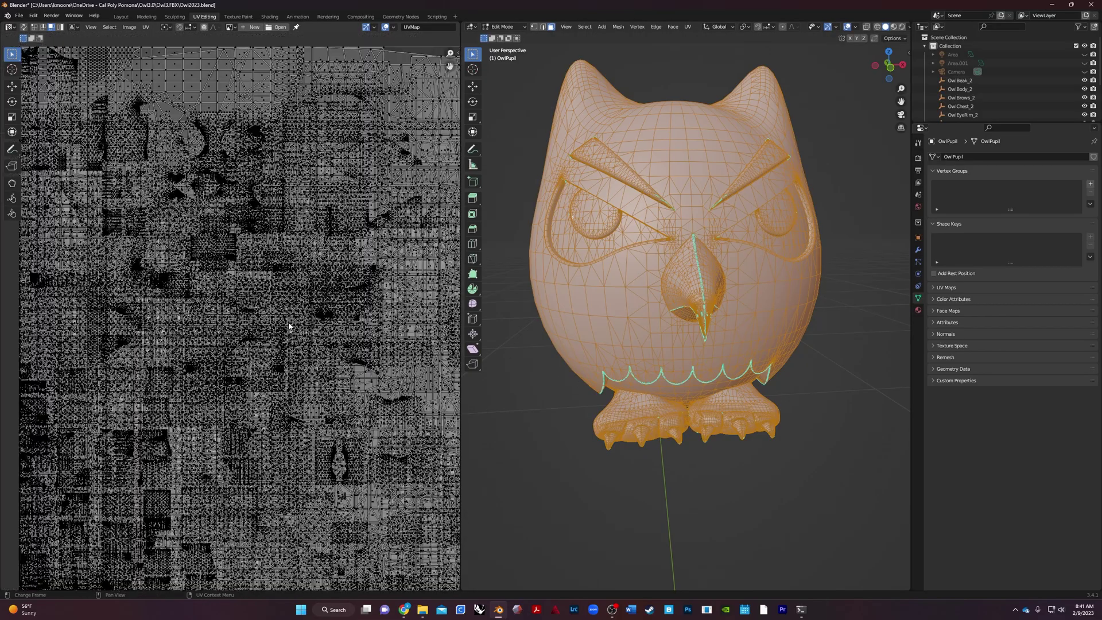
middle_drag(345, 280, 286, 290)
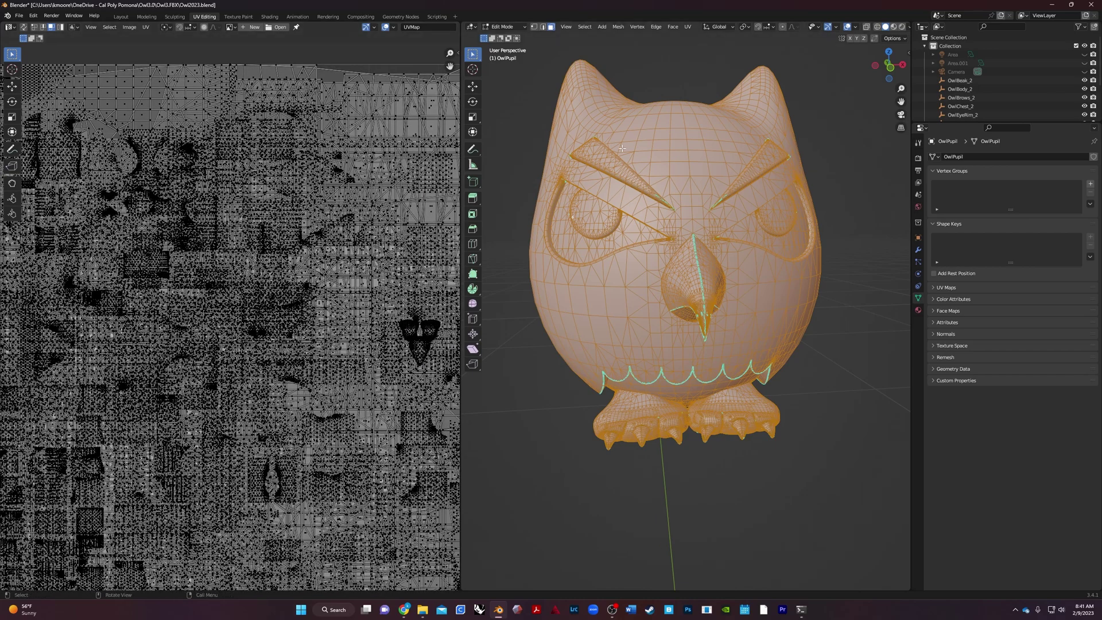
Step: Check the owl's materials in Object Mode, trying Rendered shading and settling on Material Preview
click(895, 27)
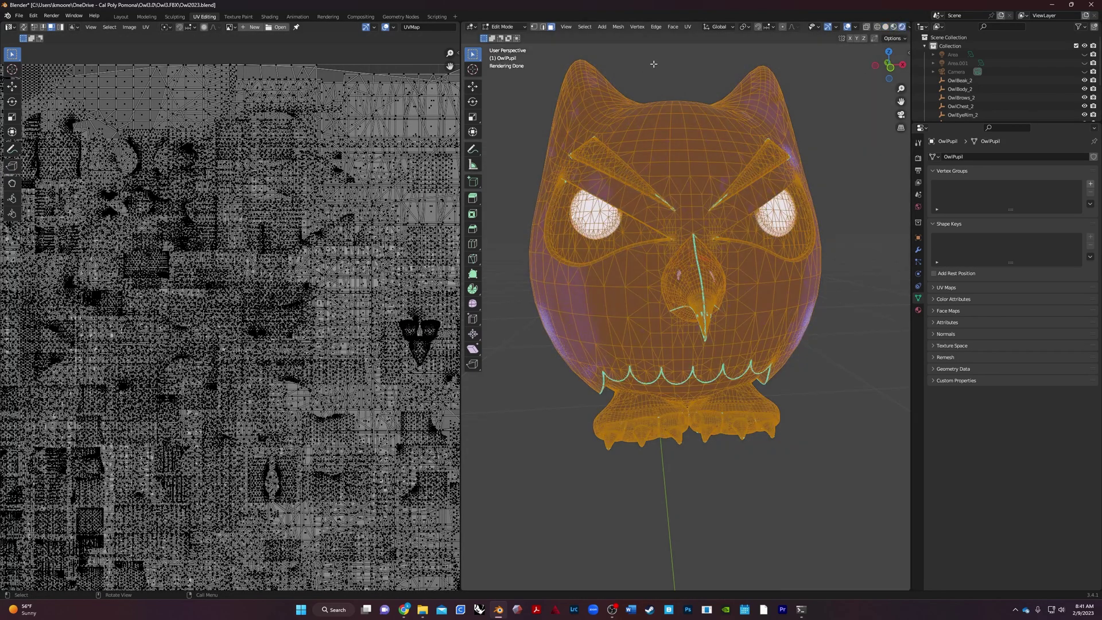
key(Tab)
mouse_move(800, 381)
middle_down()
mouse_move(758, 374)
mouse_move(696, 387)
mouse_move(798, 382)
middle_up()
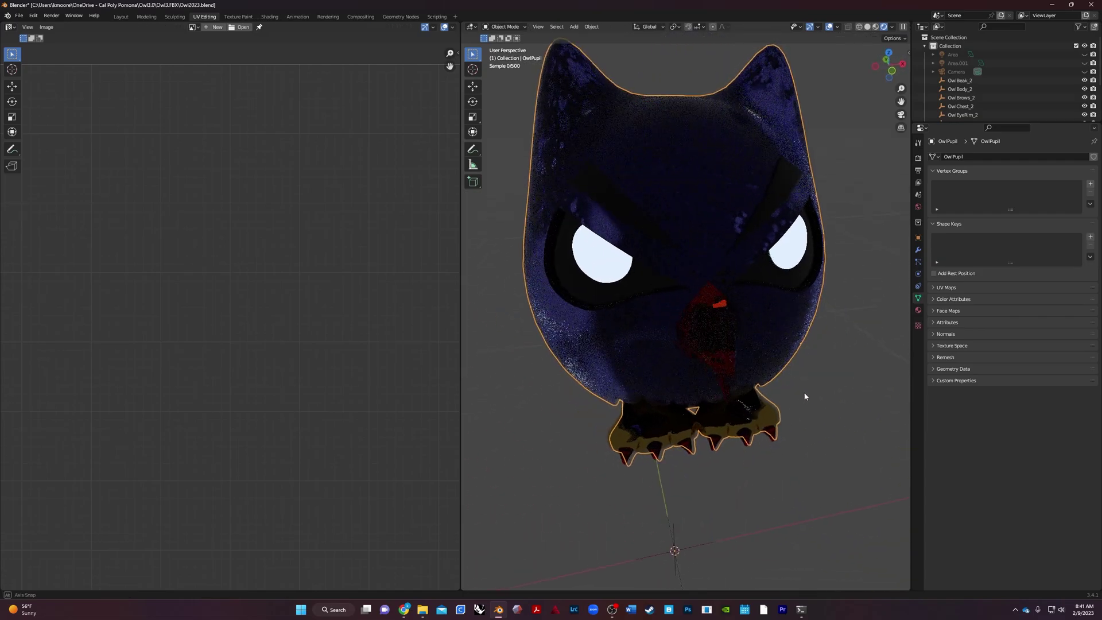
click(875, 26)
mouse_move(715, 279)
middle_down()
mouse_move(763, 247)
mouse_move(717, 236)
mouse_move(683, 287)
middle_up()
key(shift)
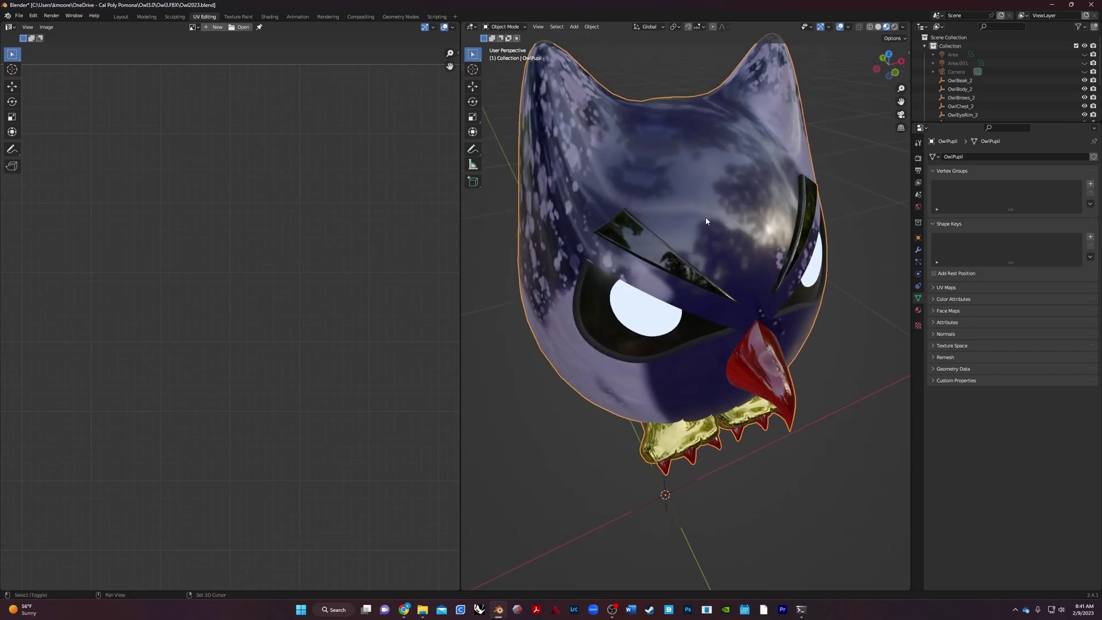
middle_drag(701, 223, 671, 262)
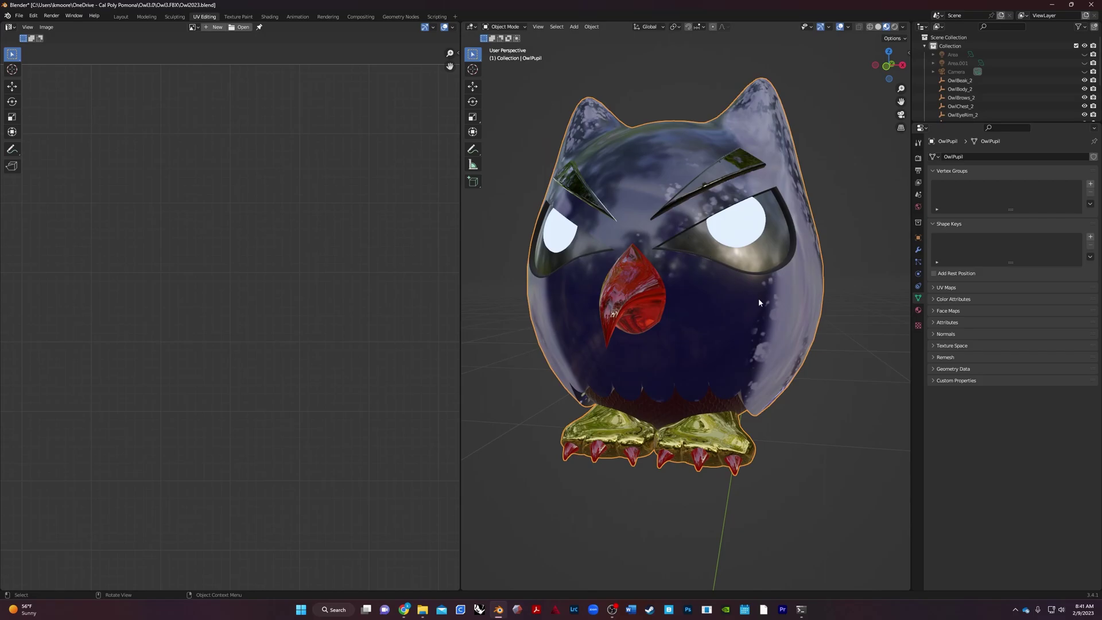
Step: Return the owl to Edit Mode and select all its geometry to display the whole UV layout
key(Tab)
key(a)
scroll(182, 349, down, 4)
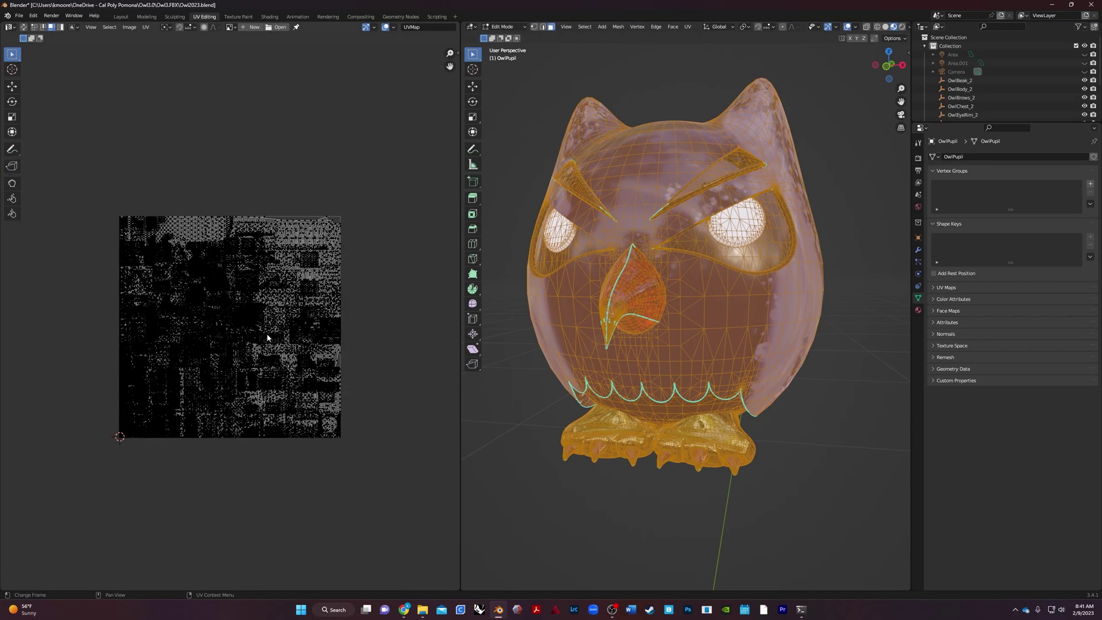
scroll(182, 348, up, 2)
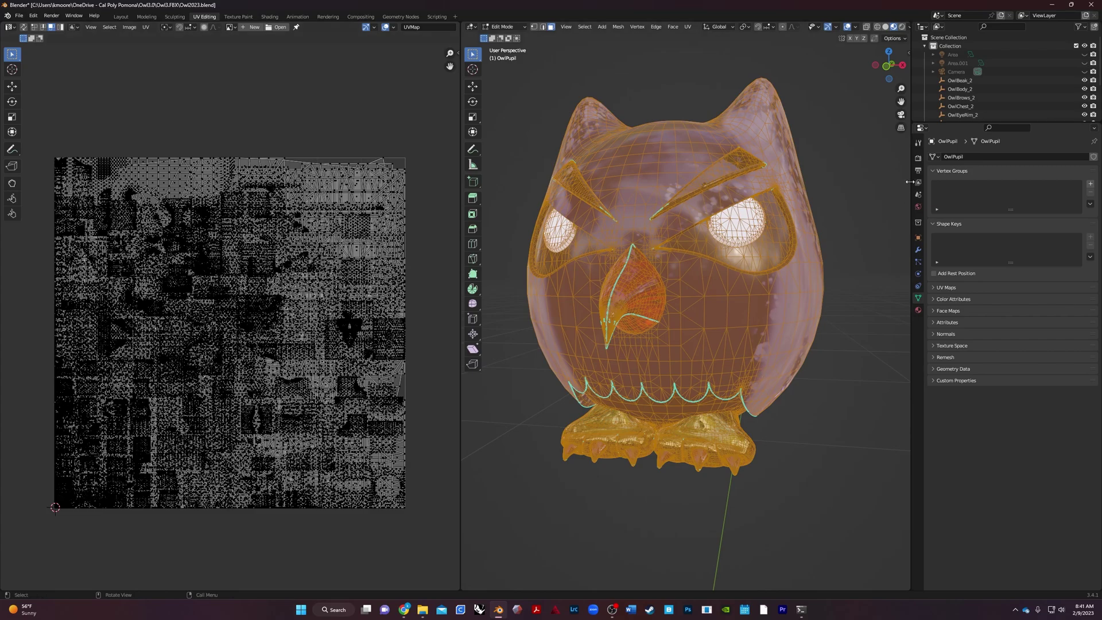
Step: Delete the ALL PARAM and 4KYay settings presets from SimpleBake in the render properties
click(918, 159)
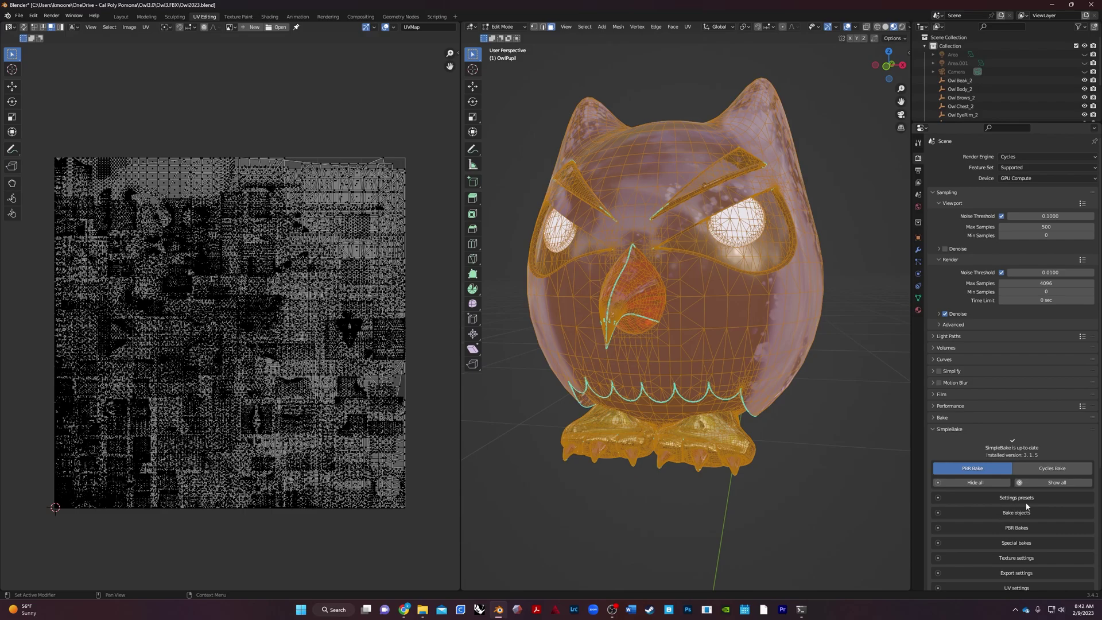
scroll(980, 515, down, 3)
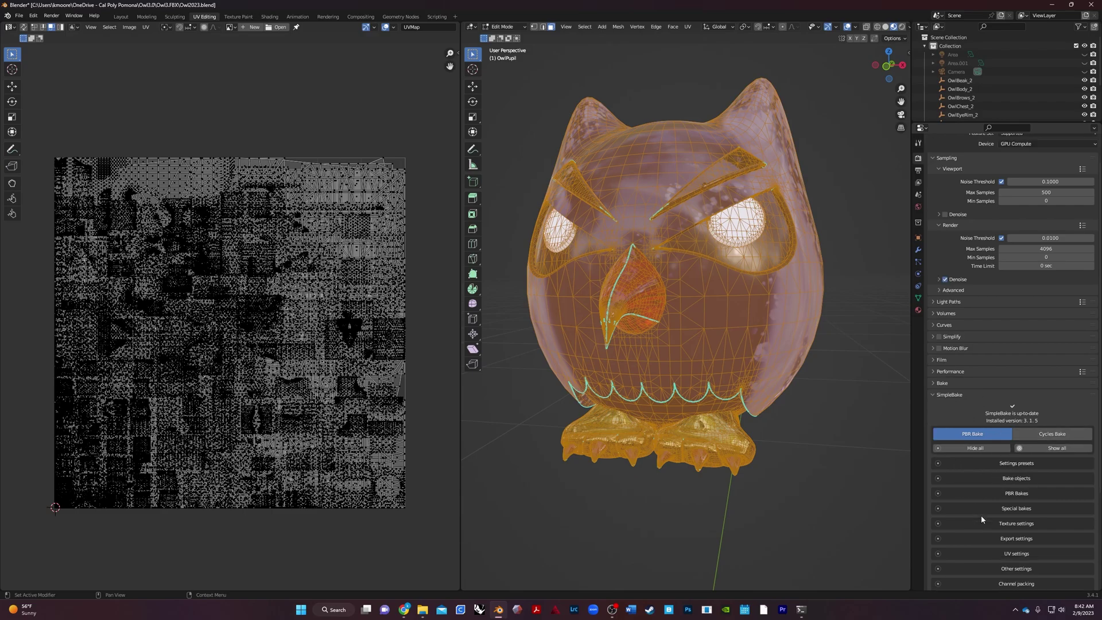
scroll(984, 446, down, 4)
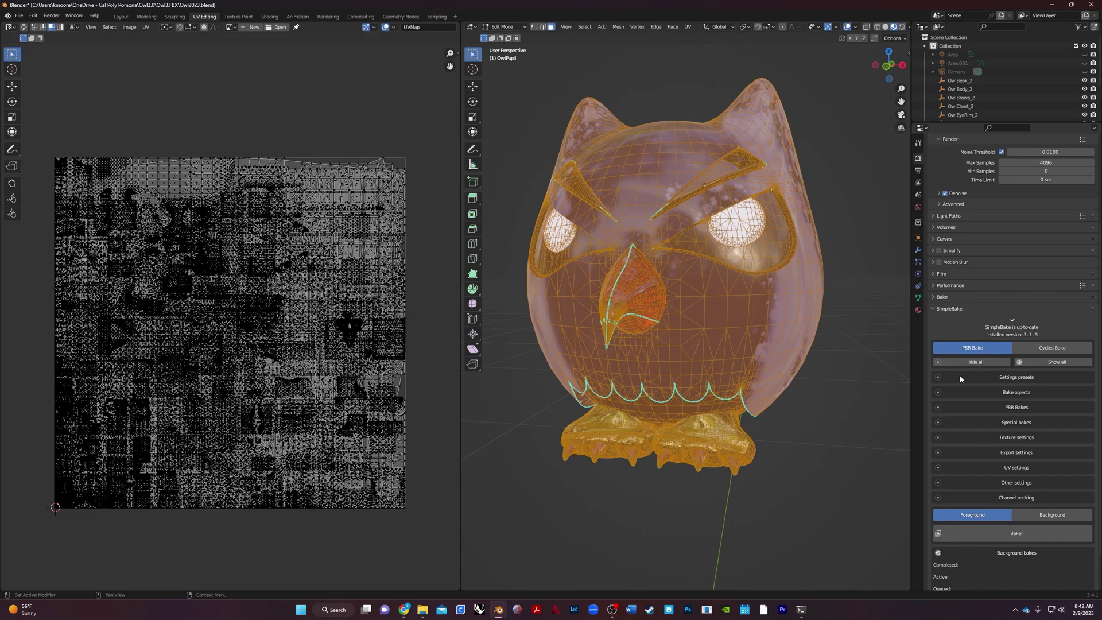
click(940, 377)
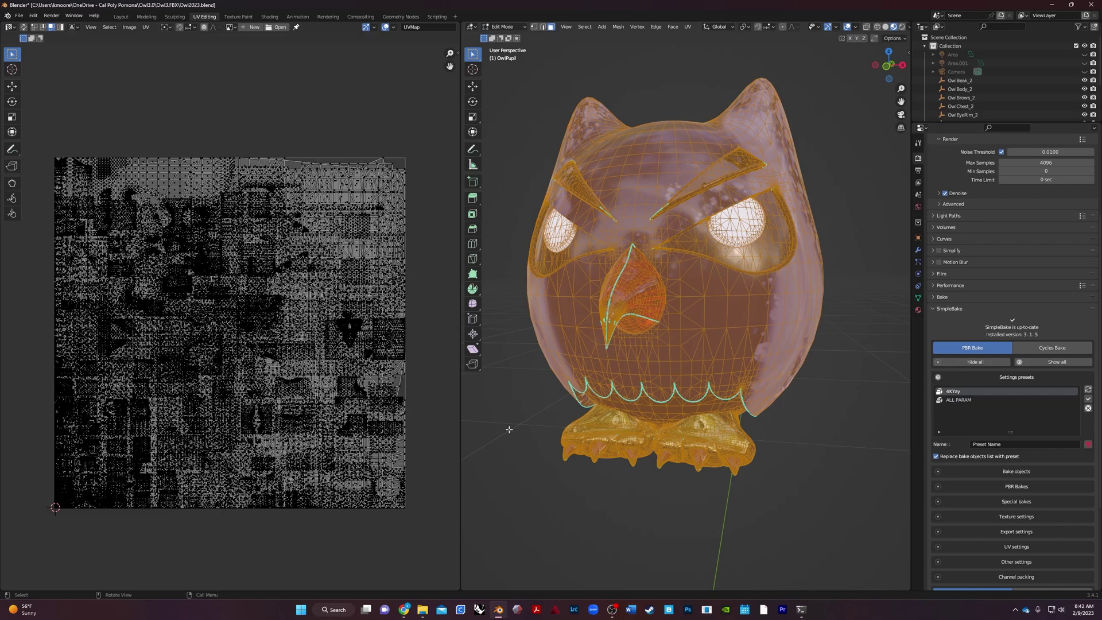
click(943, 402)
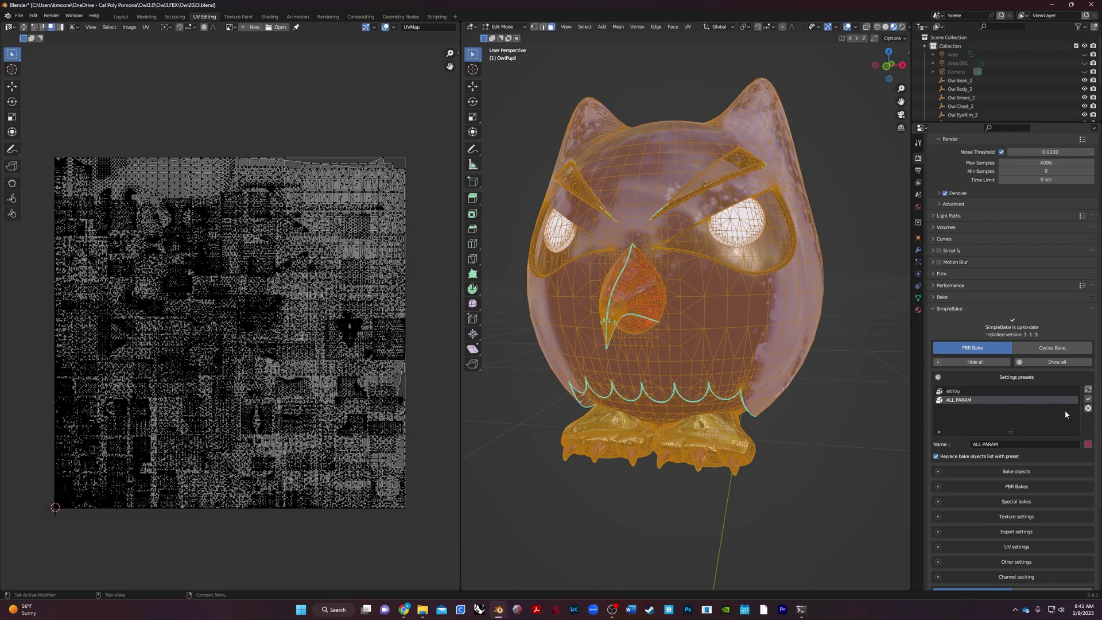
click(1088, 409)
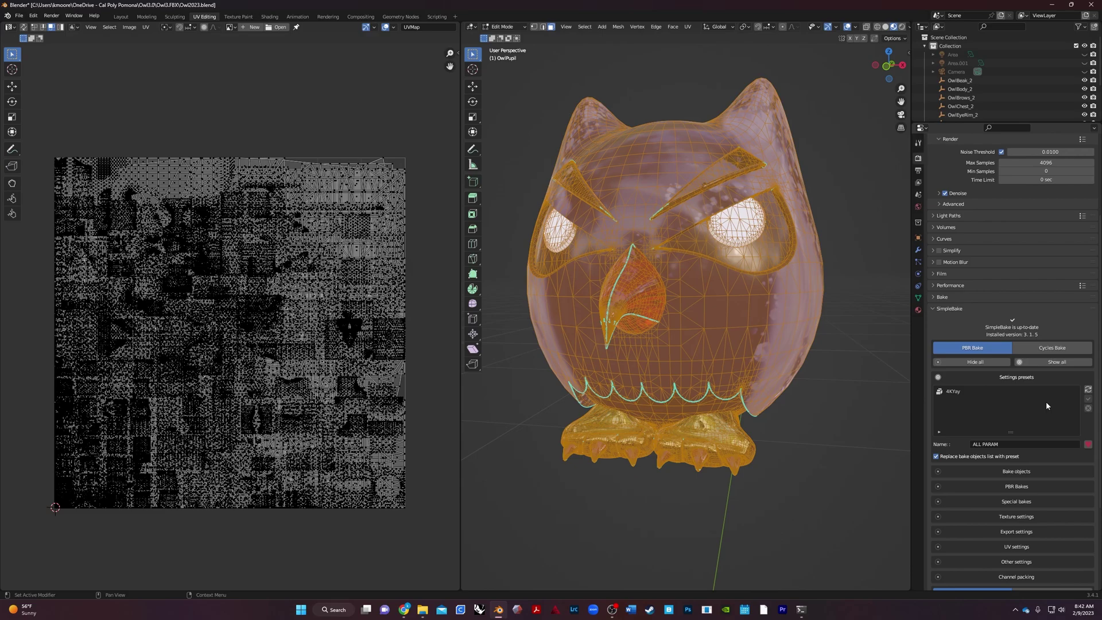
click(1088, 408)
Step: Expand SimpleBake's bake objects section and add the joined OwlPupil mesh to its list
click(942, 475)
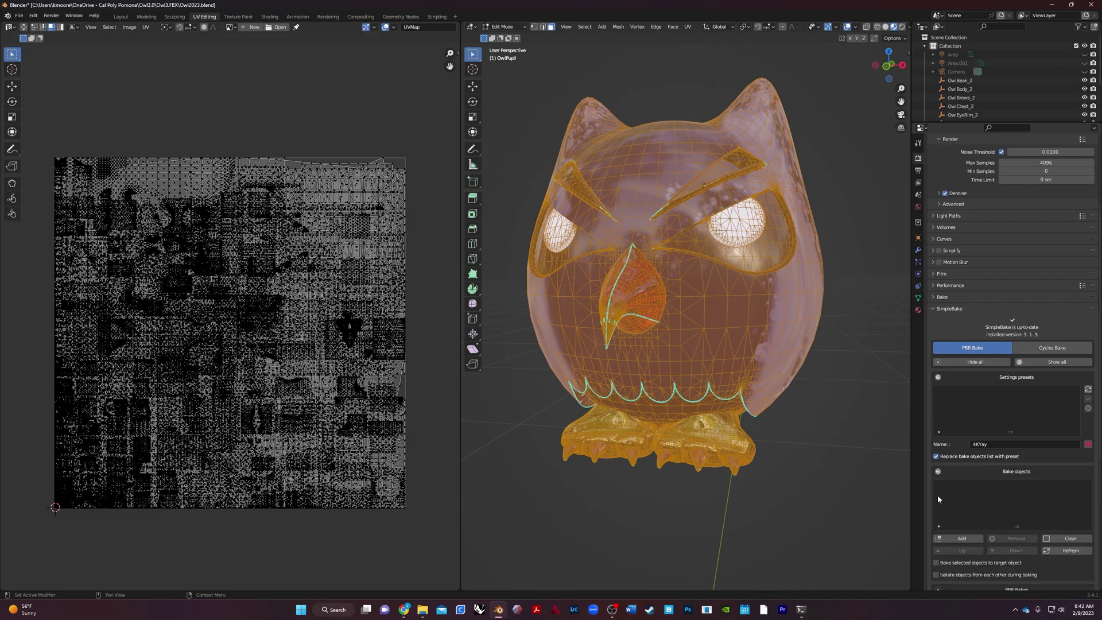
click(972, 539)
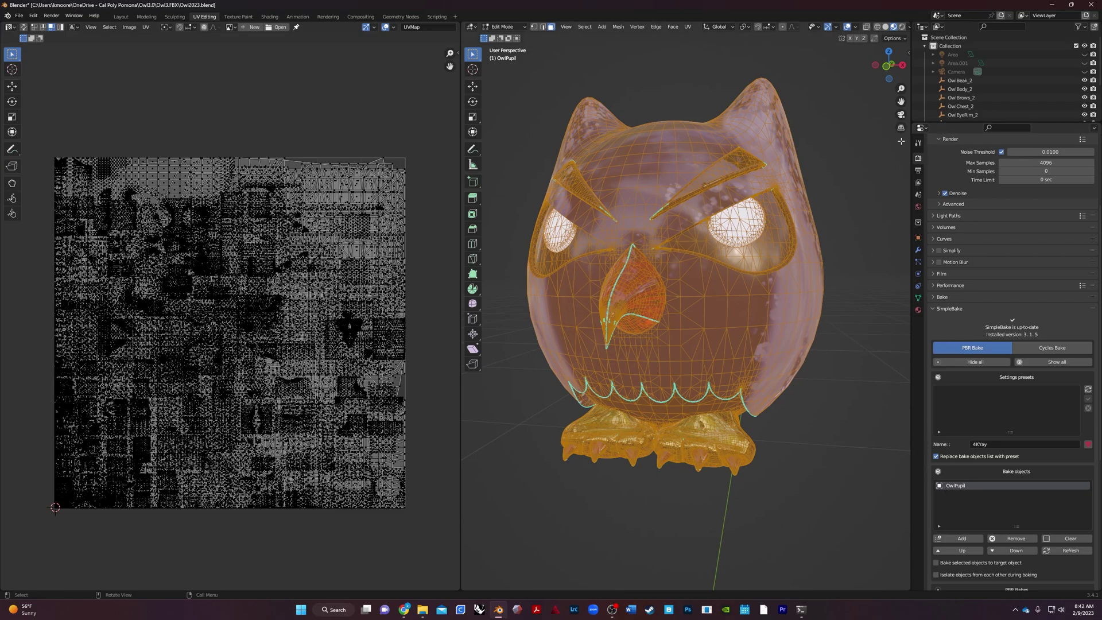
scroll(955, 113, down, 3)
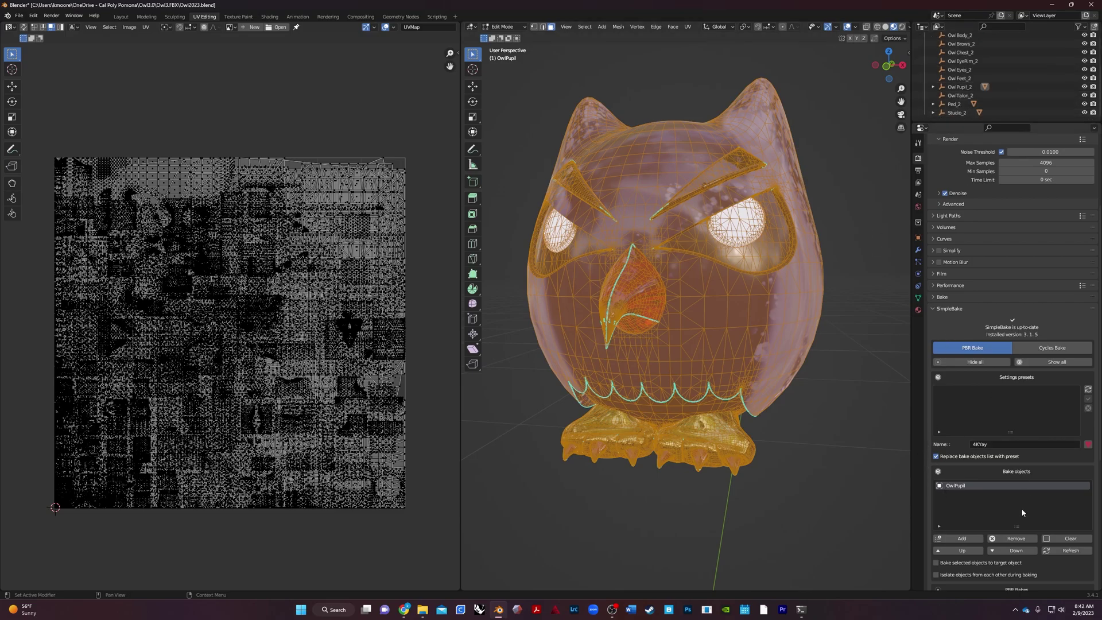
Step: Clear SimpleBake's bake objects list and rename the joined OwlPupil mesh as OwlBody in the outliner
click(1069, 539)
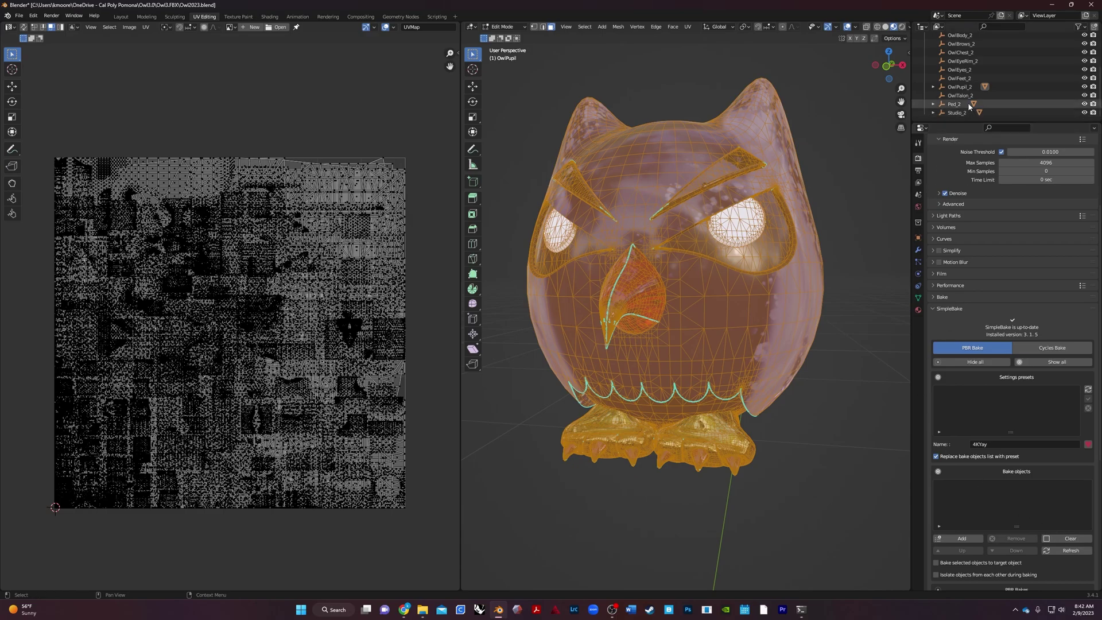
click(933, 88)
click(989, 112)
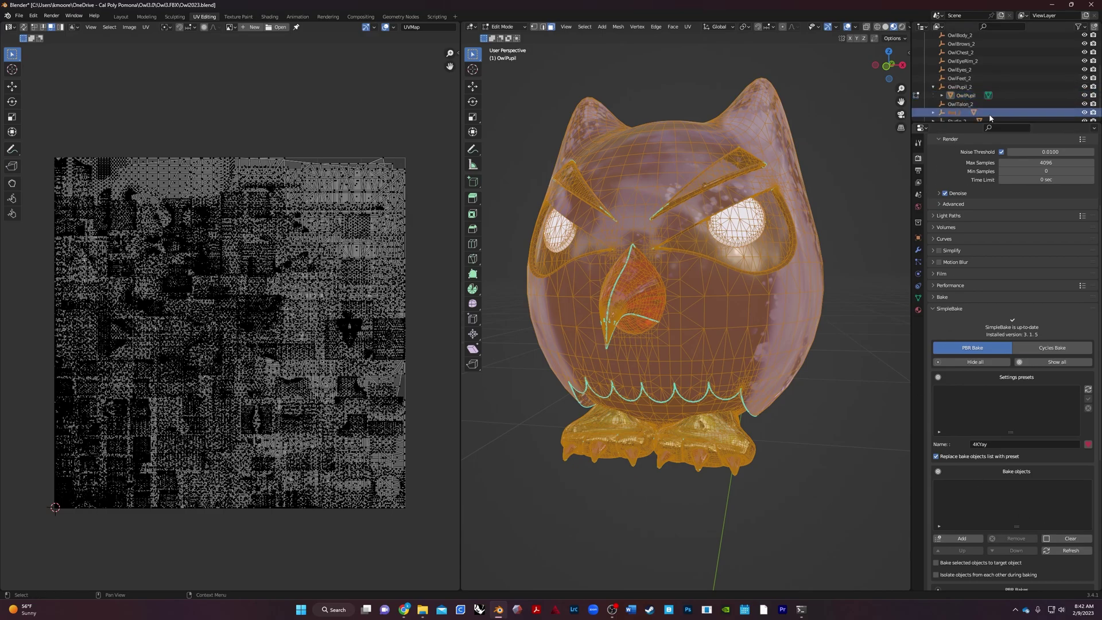
click(964, 96)
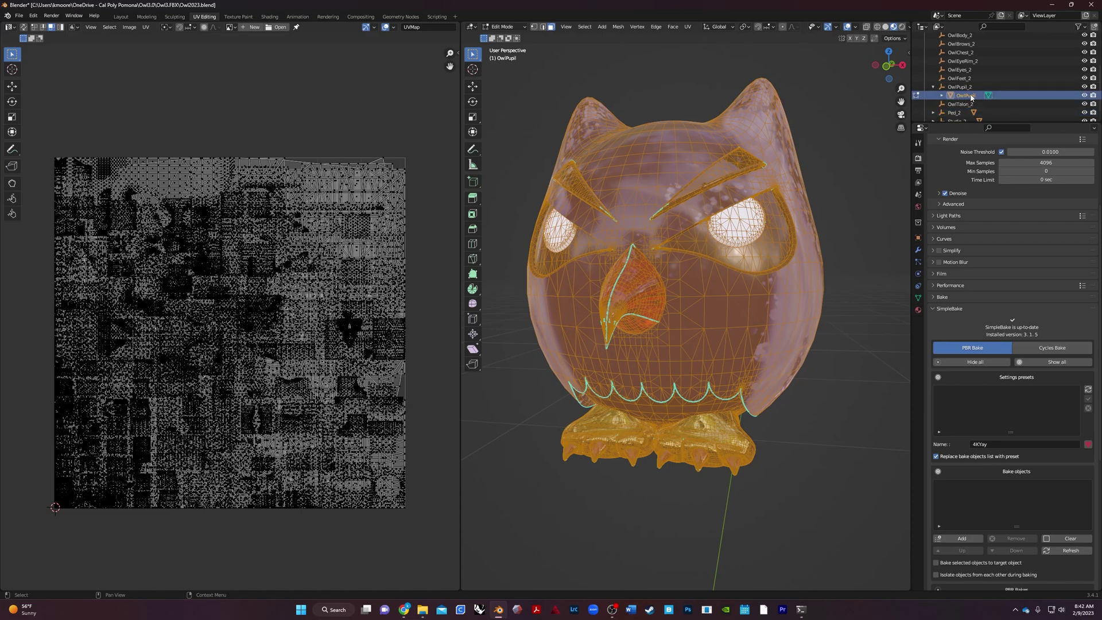
double_click(967, 96)
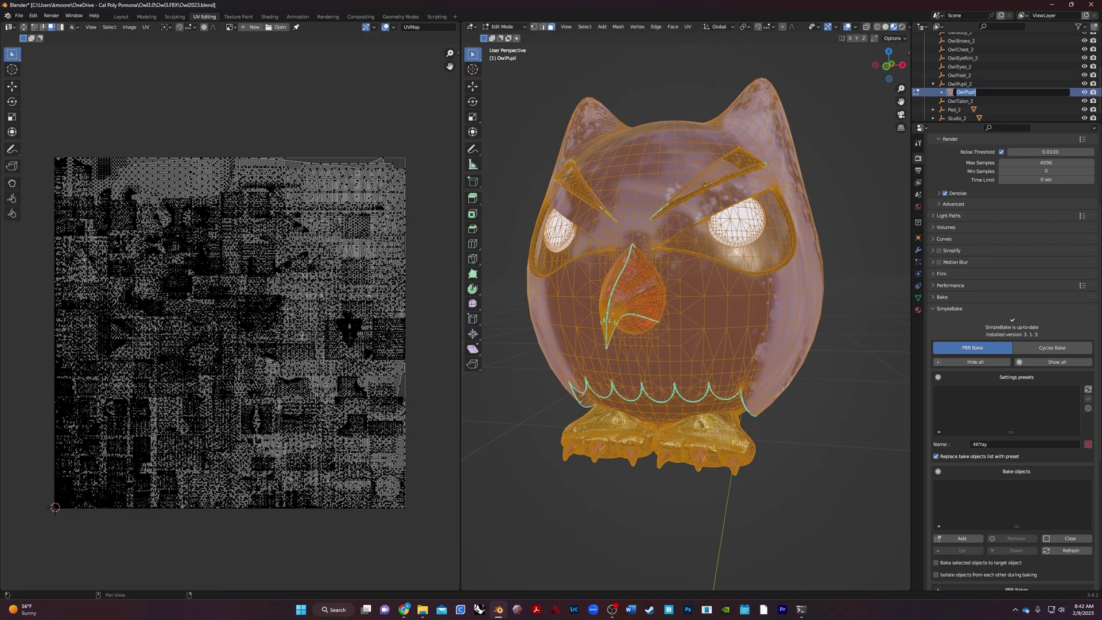
text(OwlBody)
key(Return)
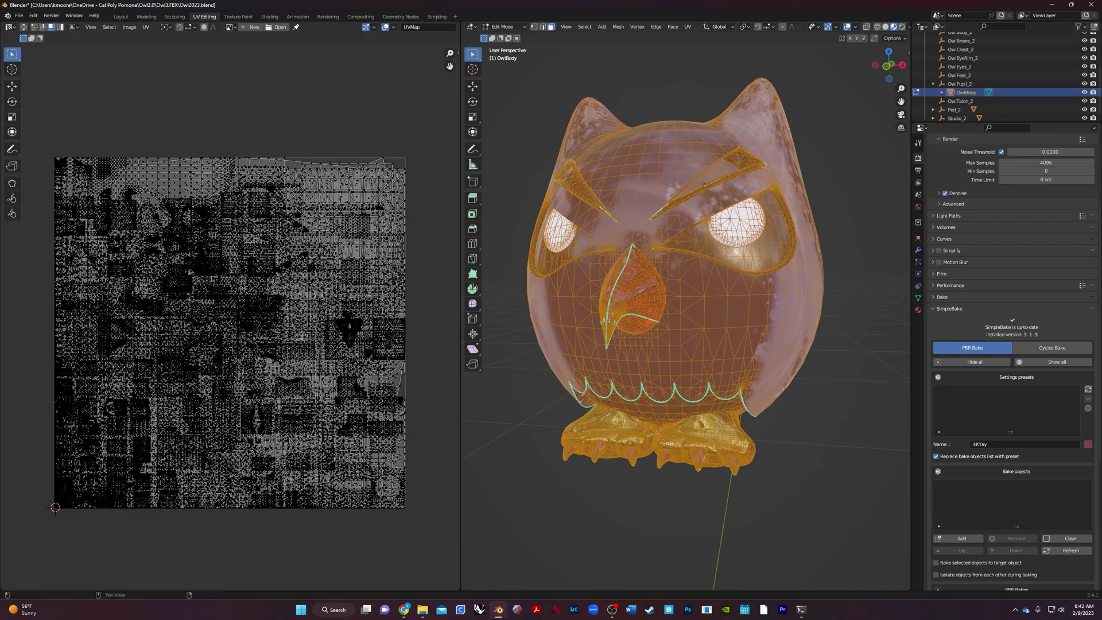
Step: Try to delete the OwlPupil_2 parent empty that holds the OwlBody mesh
click(954, 109)
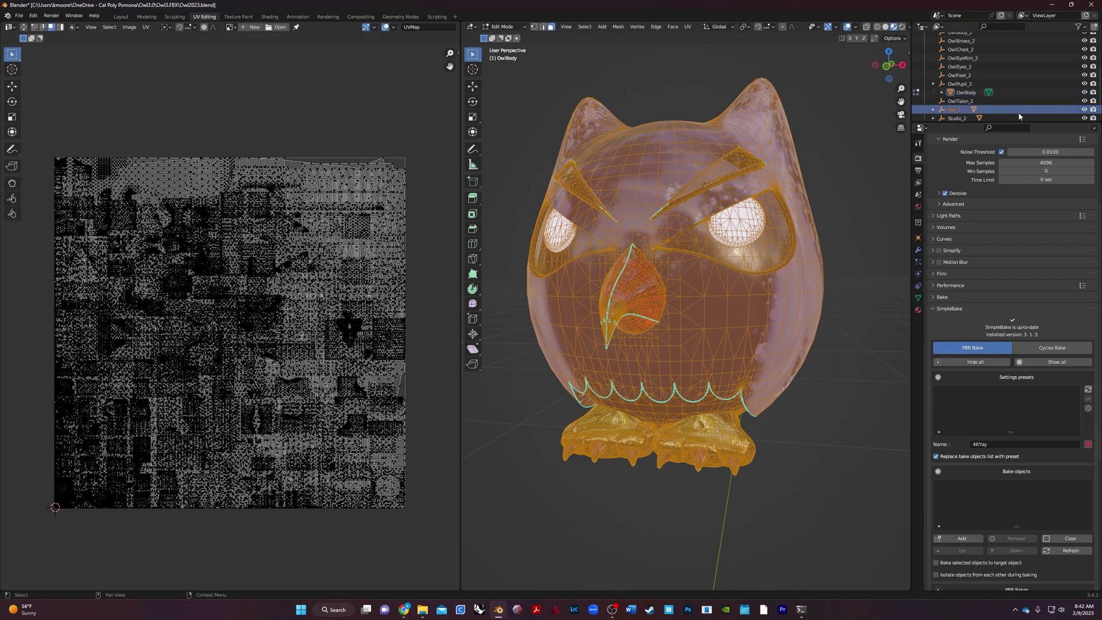
click(960, 84)
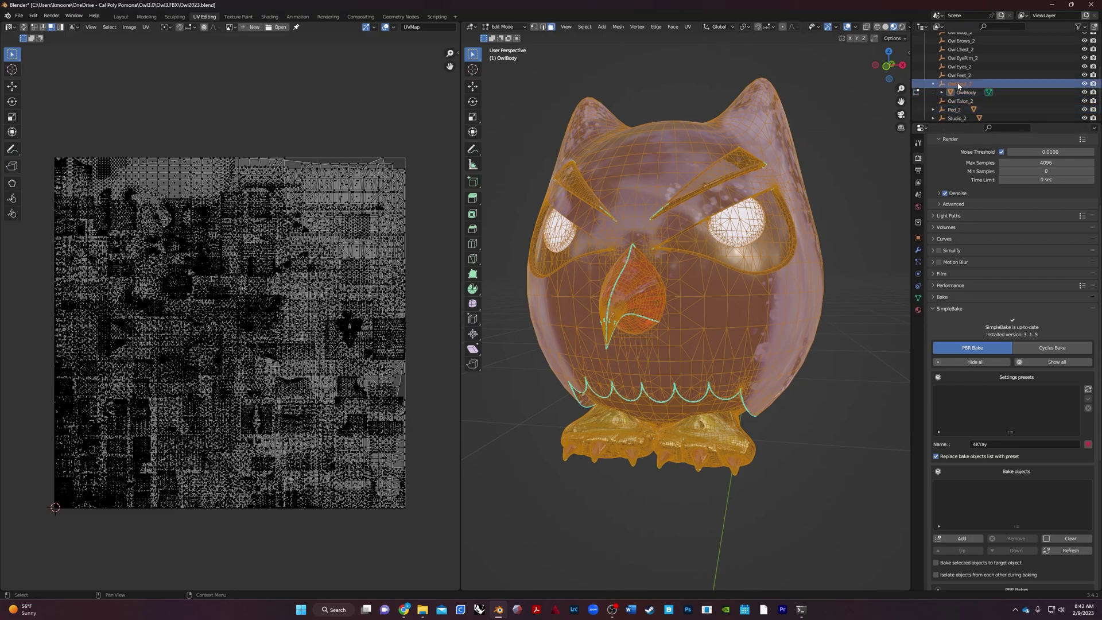
key(Delete)
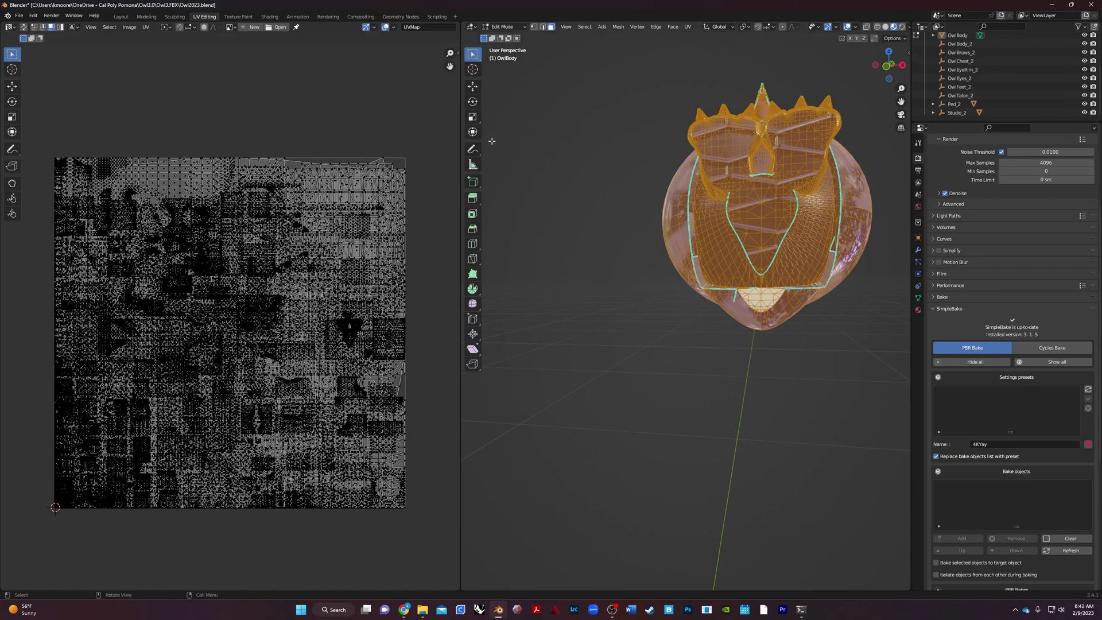
Step: Frame the OwlBody mesh in the viewport to check its orientation, and undo the deletion of its parent empty
middle_drag(718, 196, 784, 190)
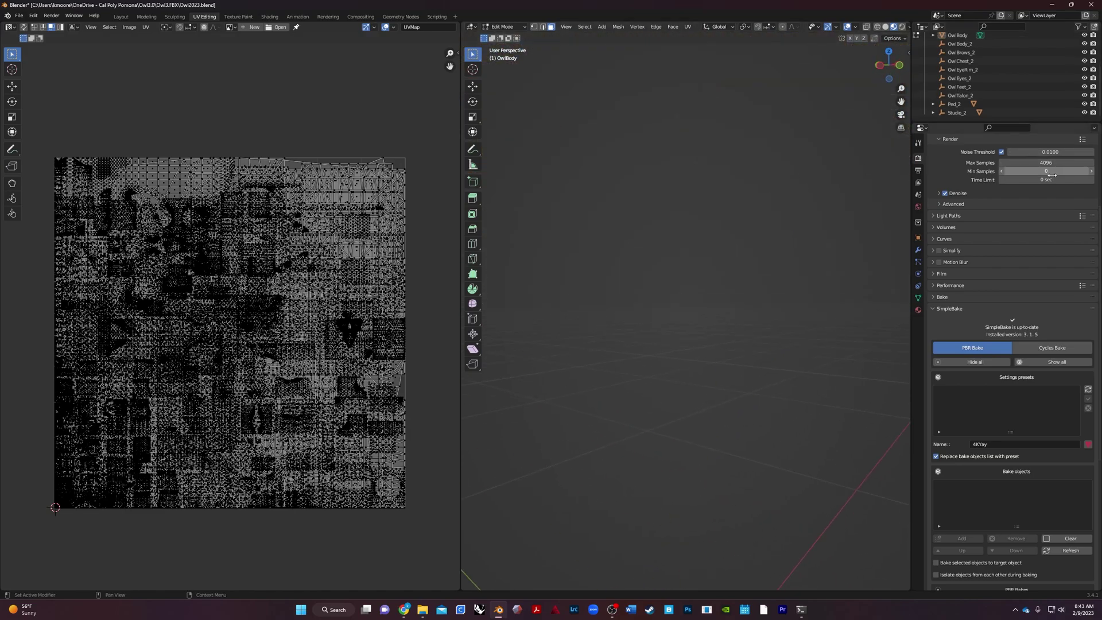
scroll(965, 98, up, 4)
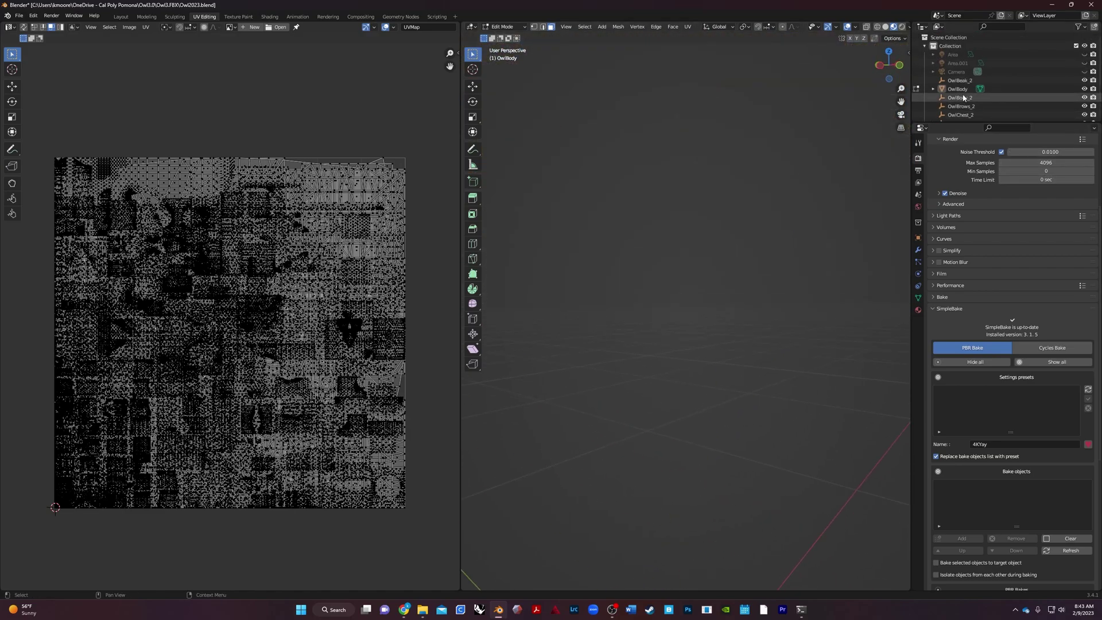
click(955, 90)
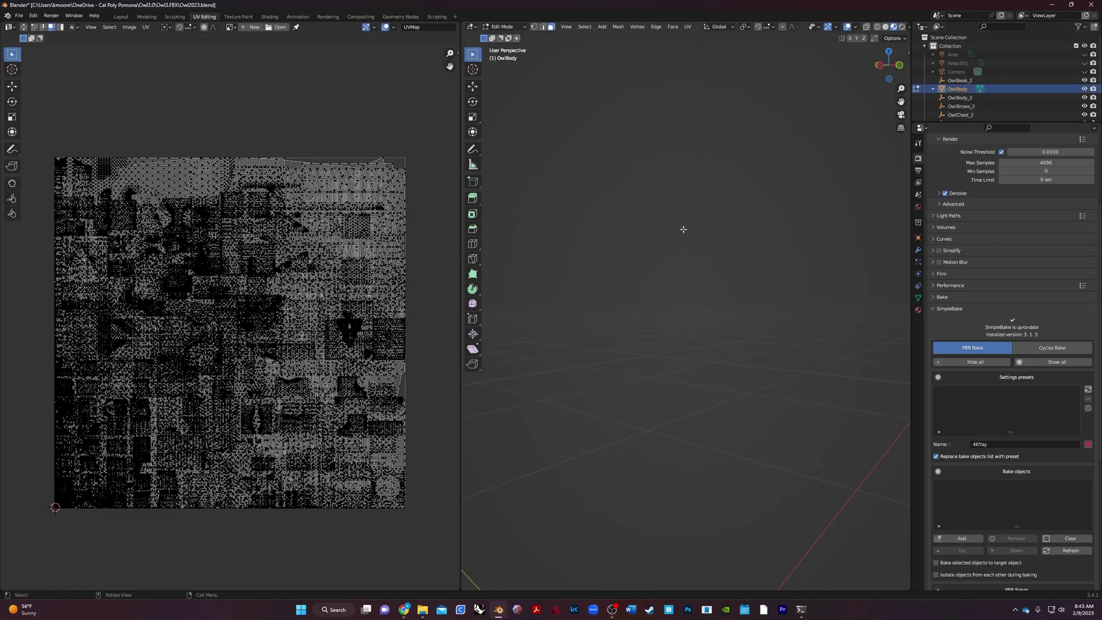
key(KP_Decimal)
middle_drag(683, 229, 865, 442)
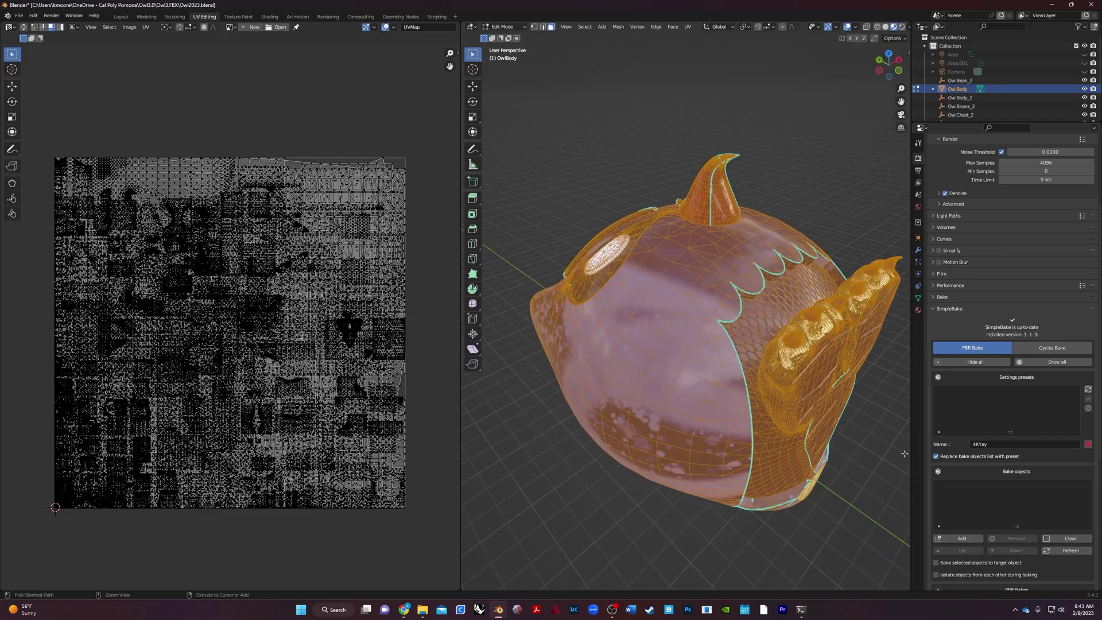
key(Delete)
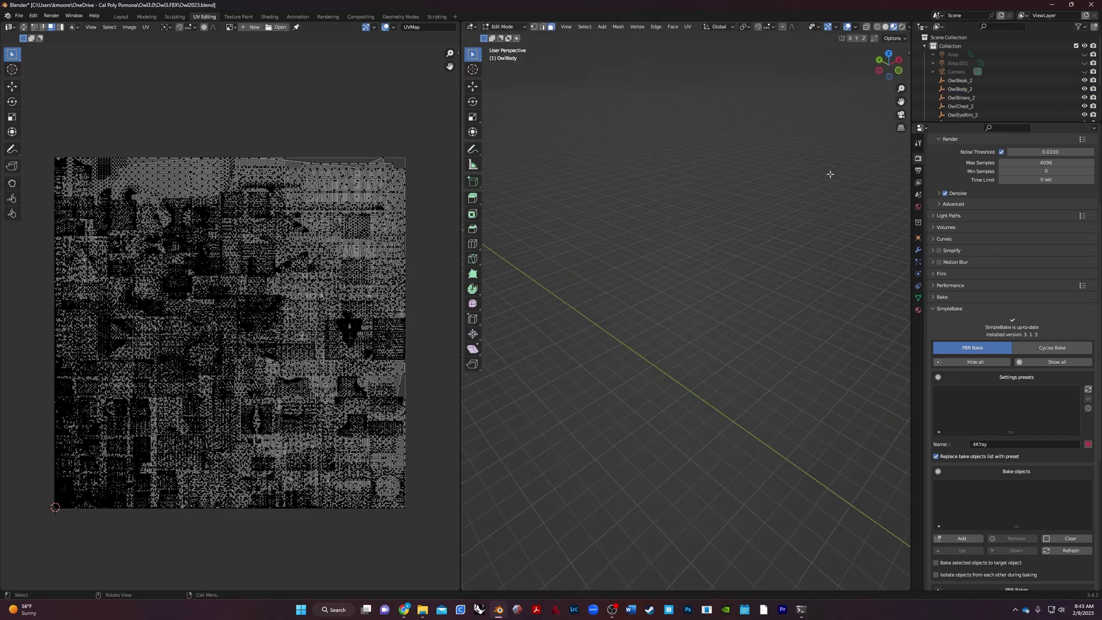
Step: Frame the owl in the viewport and add the OwlBody mesh to SimpleBake's bake objects list
middle_drag(759, 311, 738, 297)
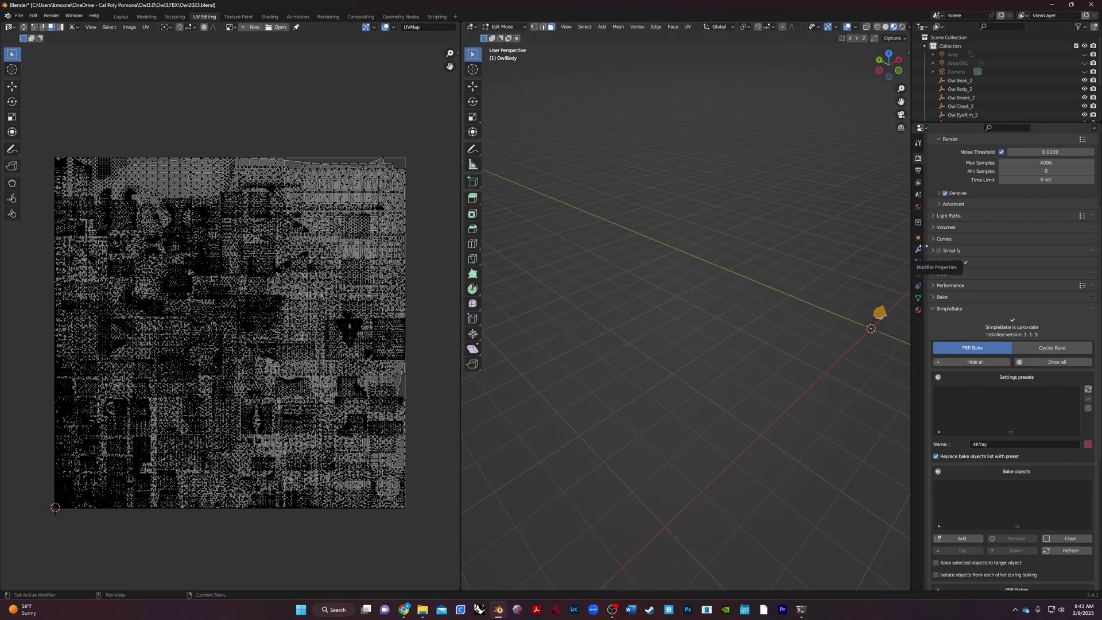
middle_drag(800, 337, 829, 320)
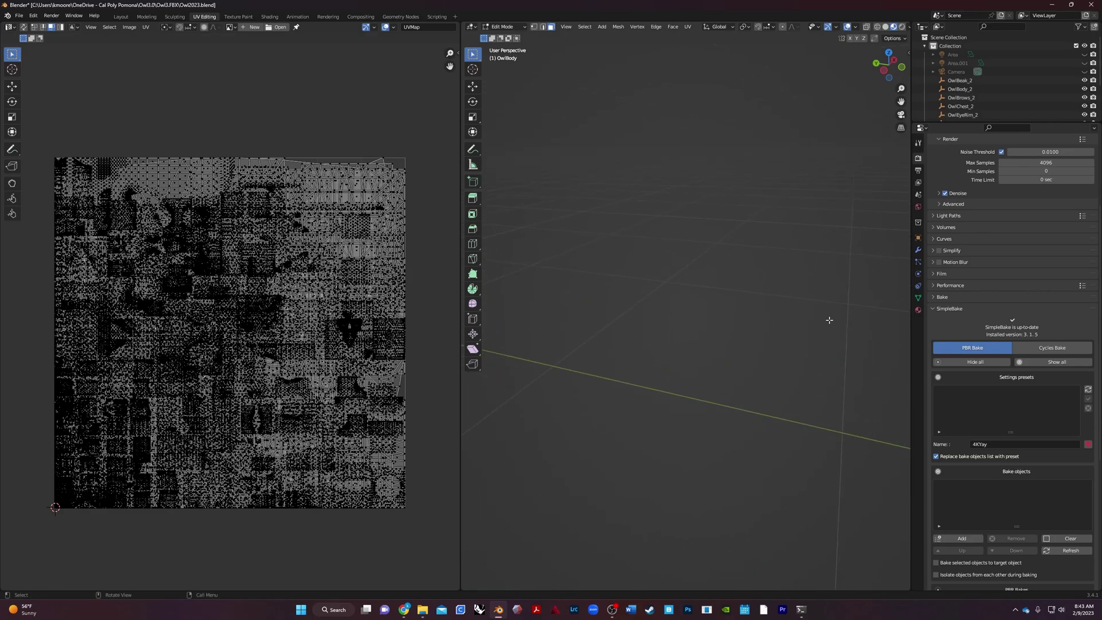
key(KP_Decimal)
middle_drag(736, 430, 679, 404)
middle_drag(646, 309, 758, 316)
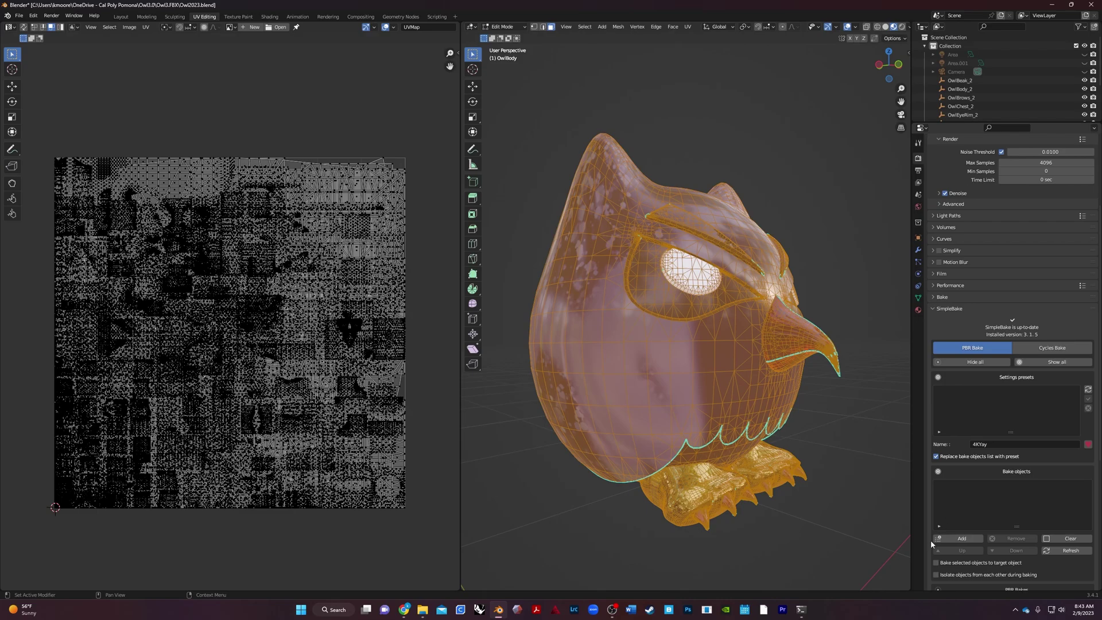
click(969, 542)
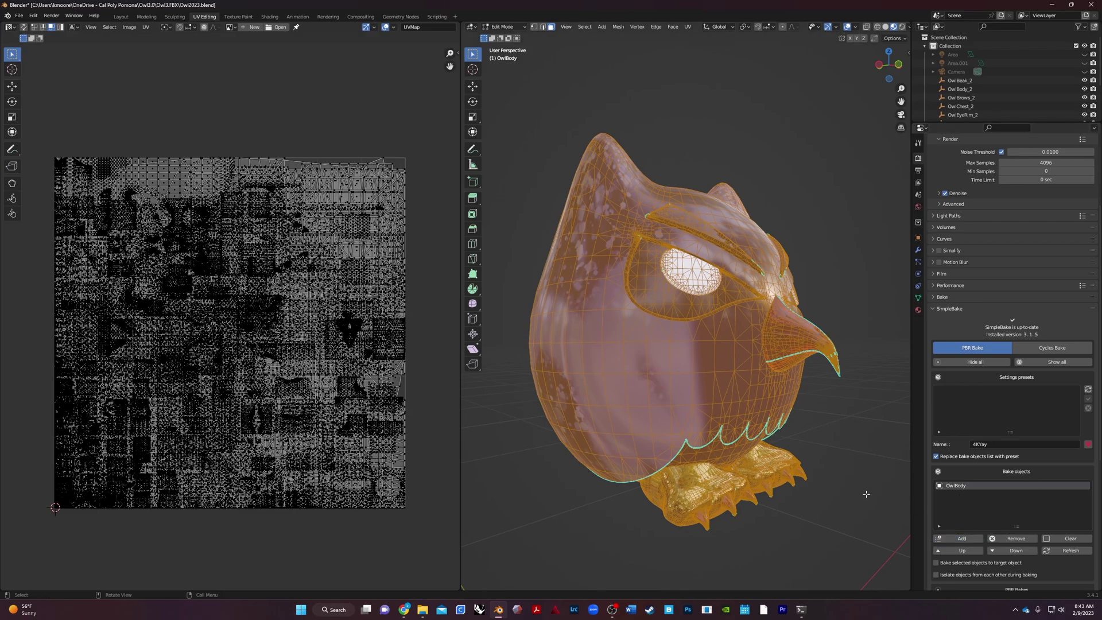
Step: Expand SimpleBake's PBR bakes settings and inspect the owl's surfaces from several sides to judge which maps are needed
scroll(1002, 542, down, 6)
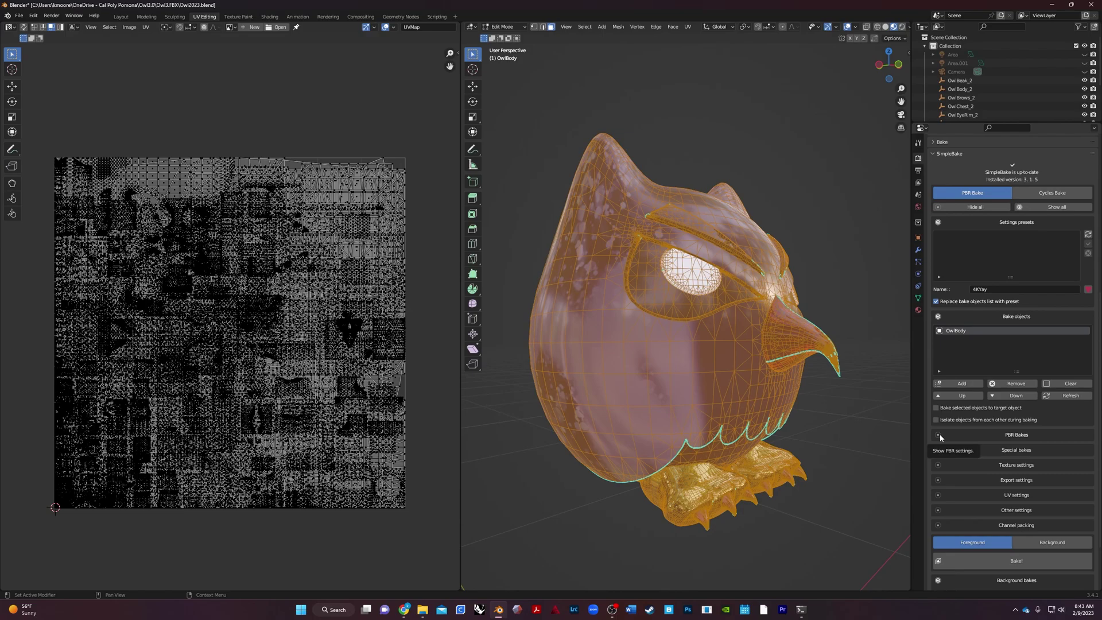
click(939, 435)
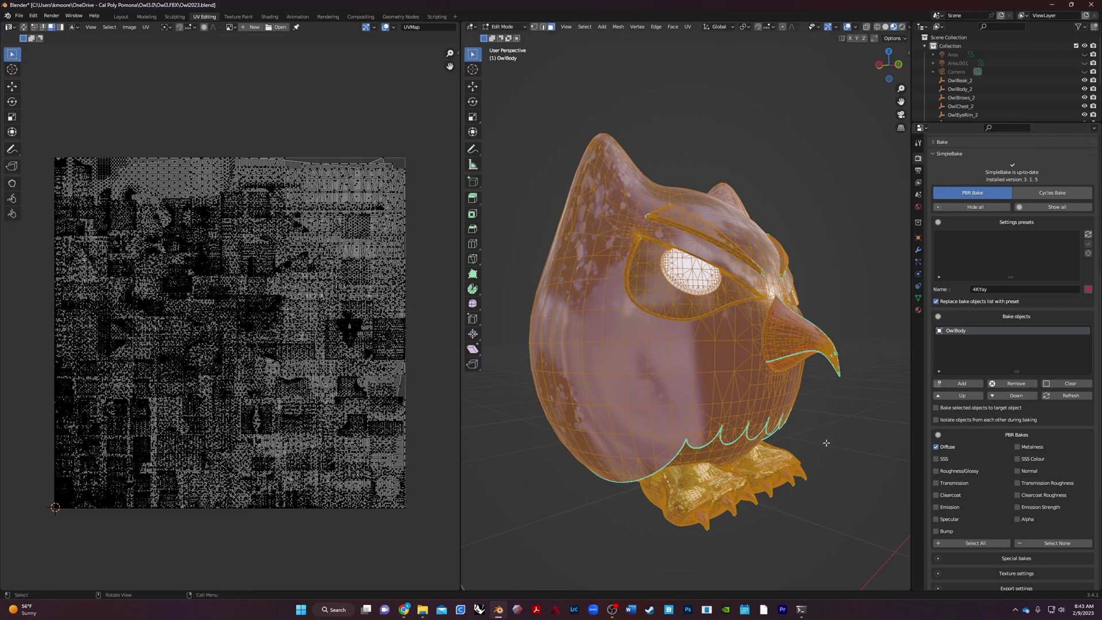
middle_drag(842, 457, 813, 455)
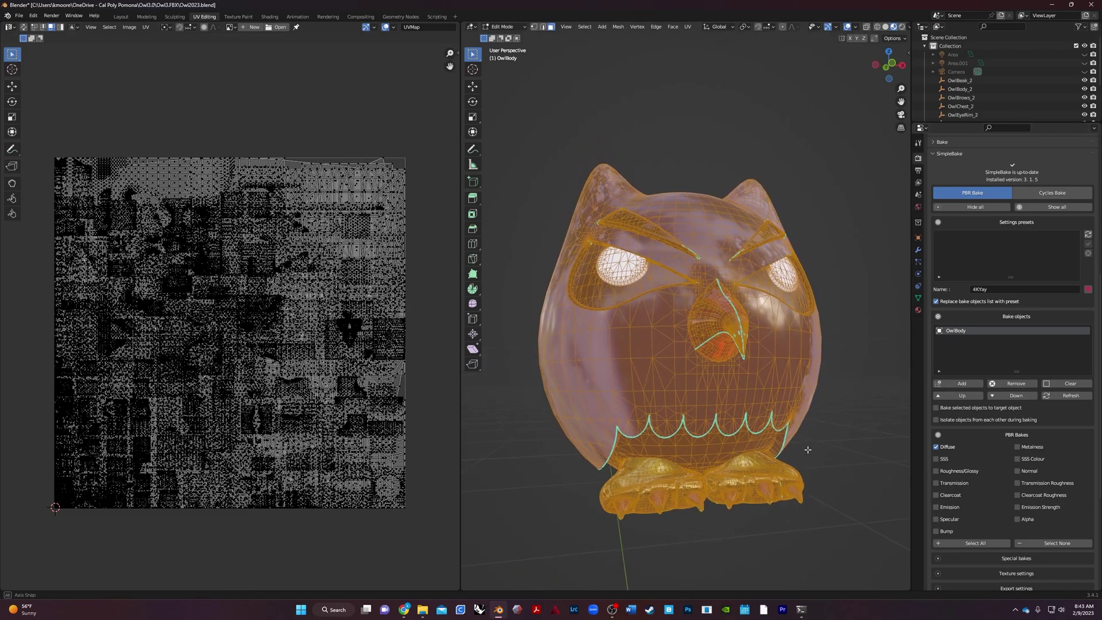
middle_drag(808, 450, 884, 432)
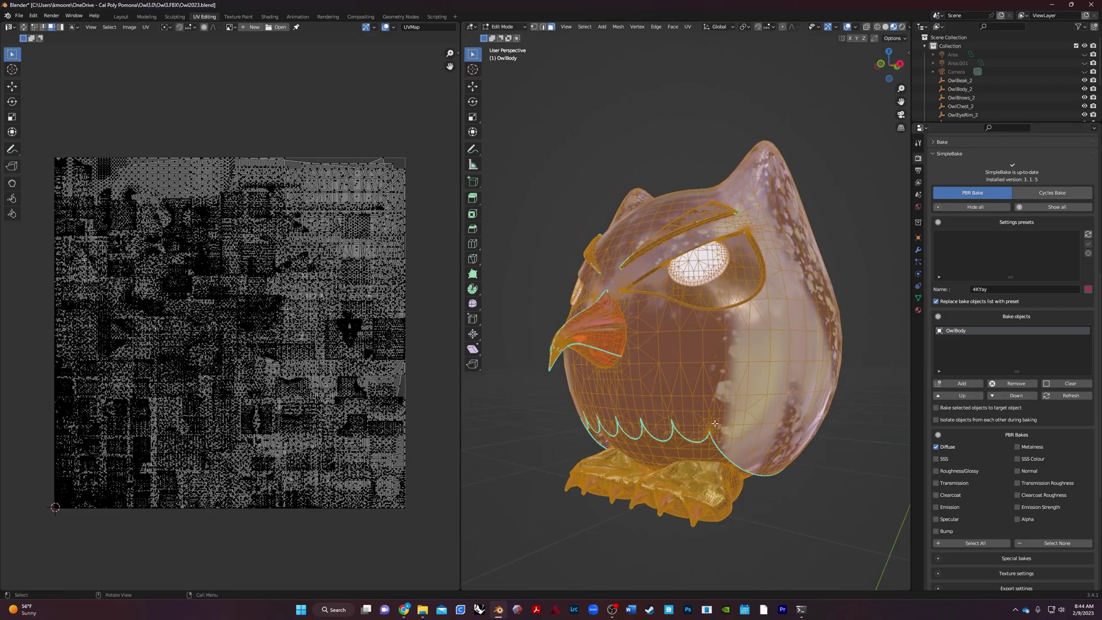
middle_drag(715, 423, 671, 457)
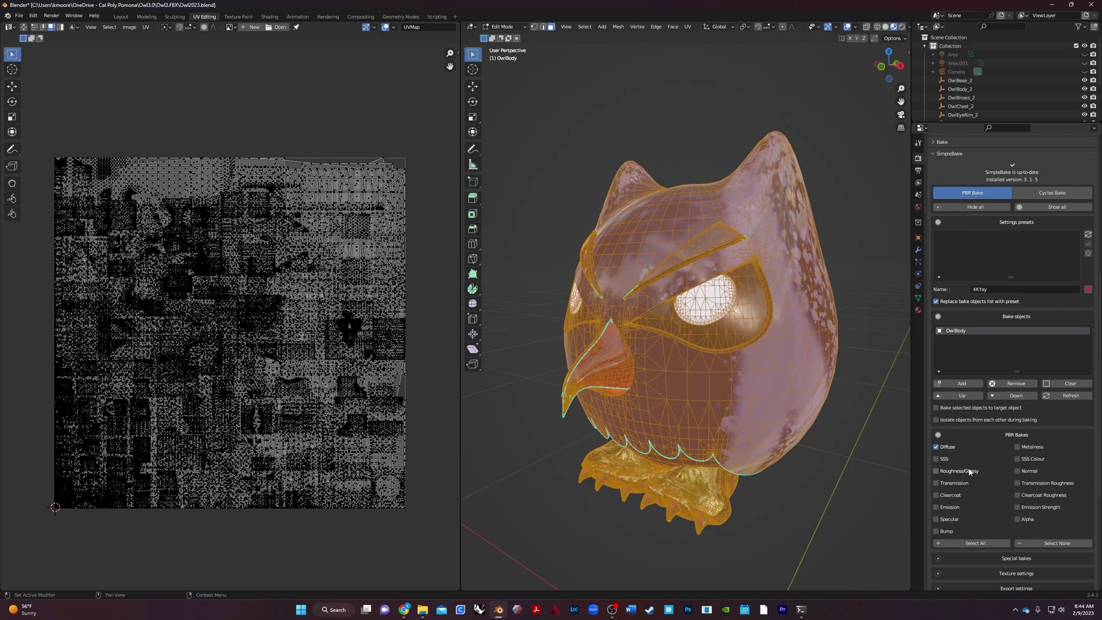
Step: Enable the Roughness/Glossy, Metalness, Normal, Transmission and Emission maps alongside Diffuse in the PBR bakes
click(937, 471)
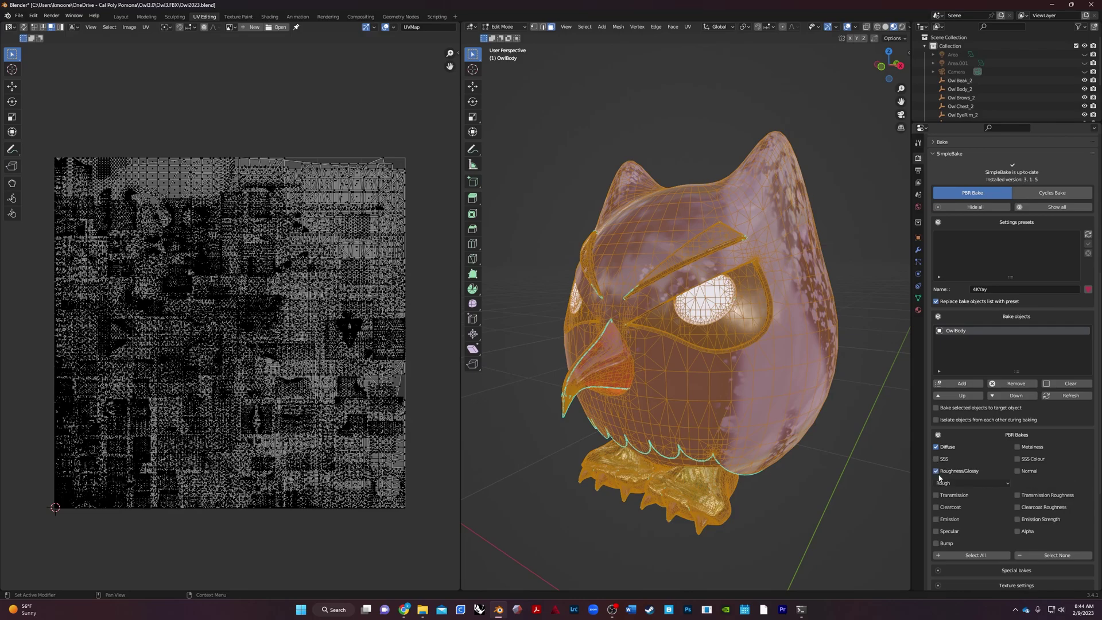
click(1018, 448)
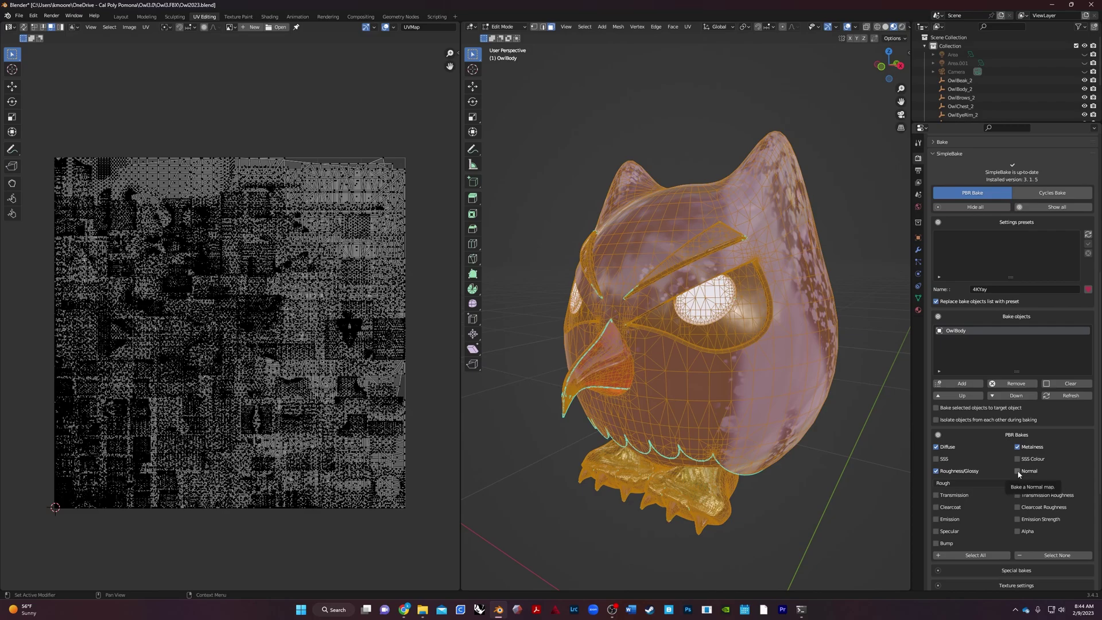
click(1018, 472)
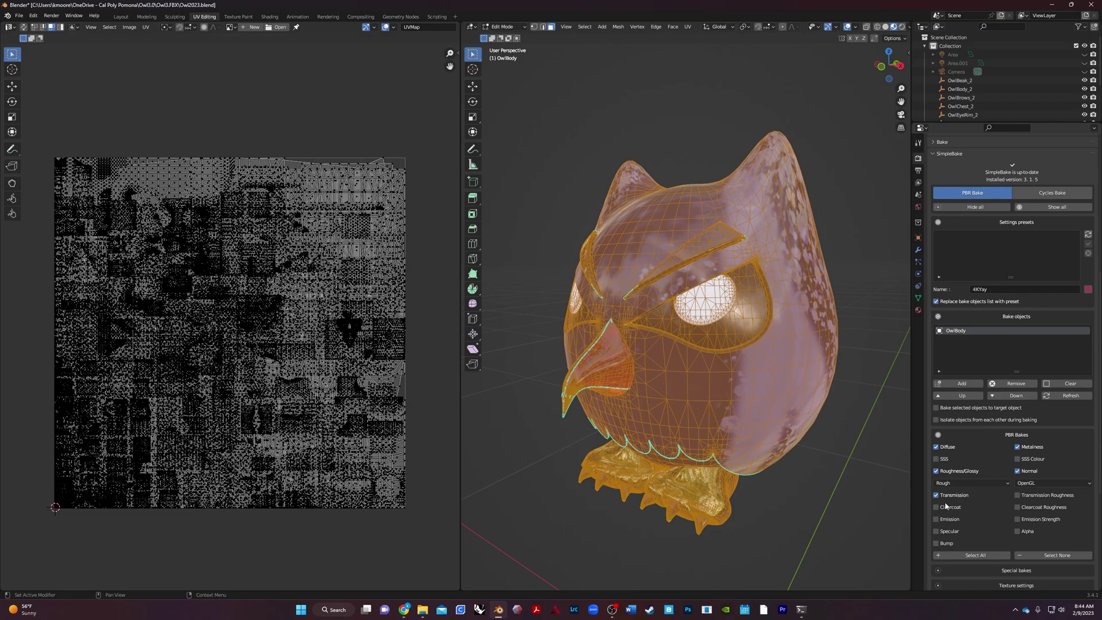
click(939, 520)
click(1019, 520)
Step: Expand SimpleBake's special bakes section to review its options, leaving all of them disabled
scroll(990, 498, down, 4)
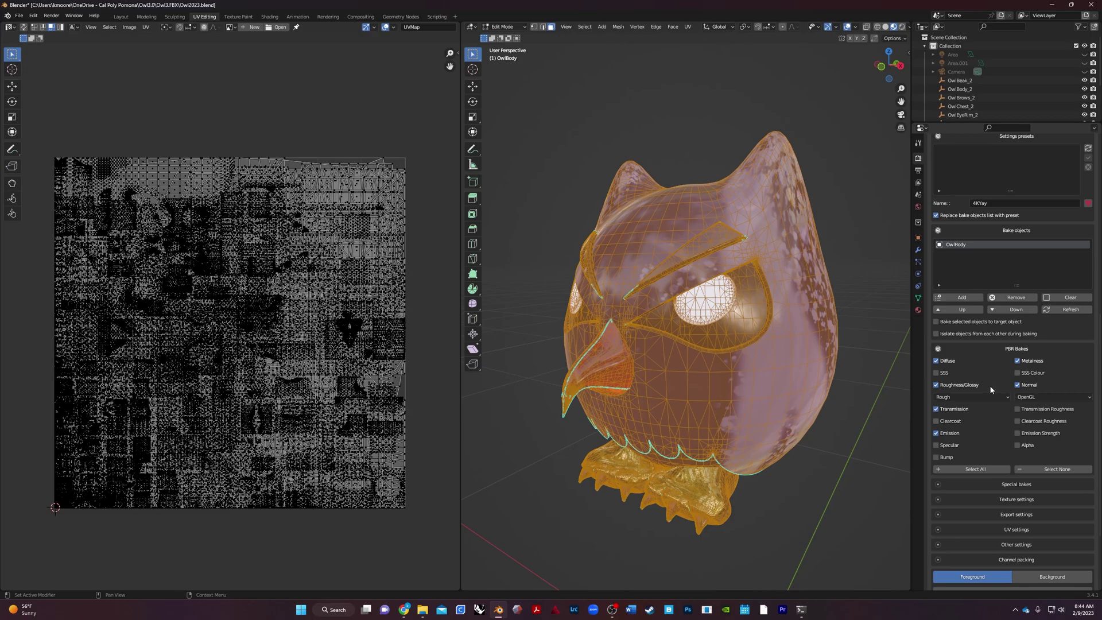
middle_drag(856, 458, 884, 483)
click(949, 484)
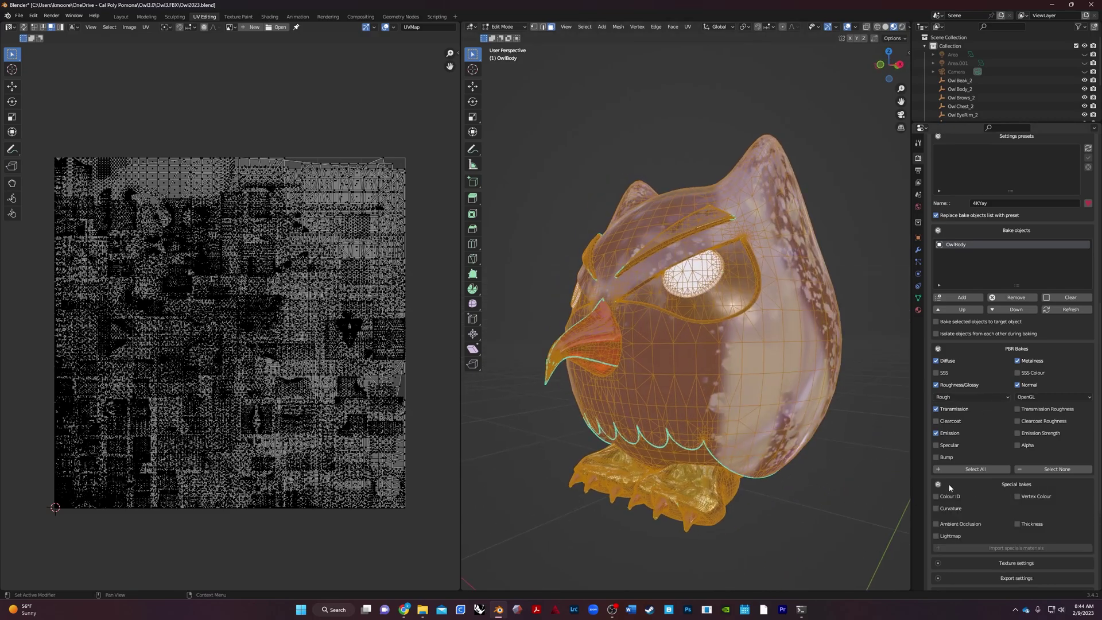
scroll(972, 502, down, 2)
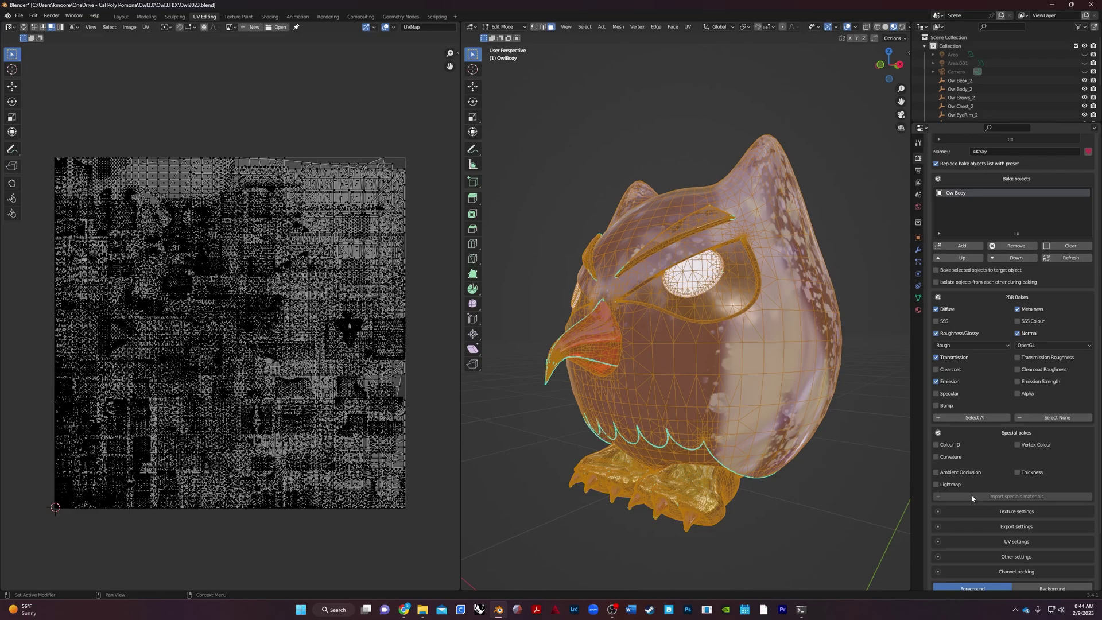
Step: Expand the texture settings and set both the bake and output resolution to 4096 by 4096
click(939, 512)
scroll(953, 512, down, 2)
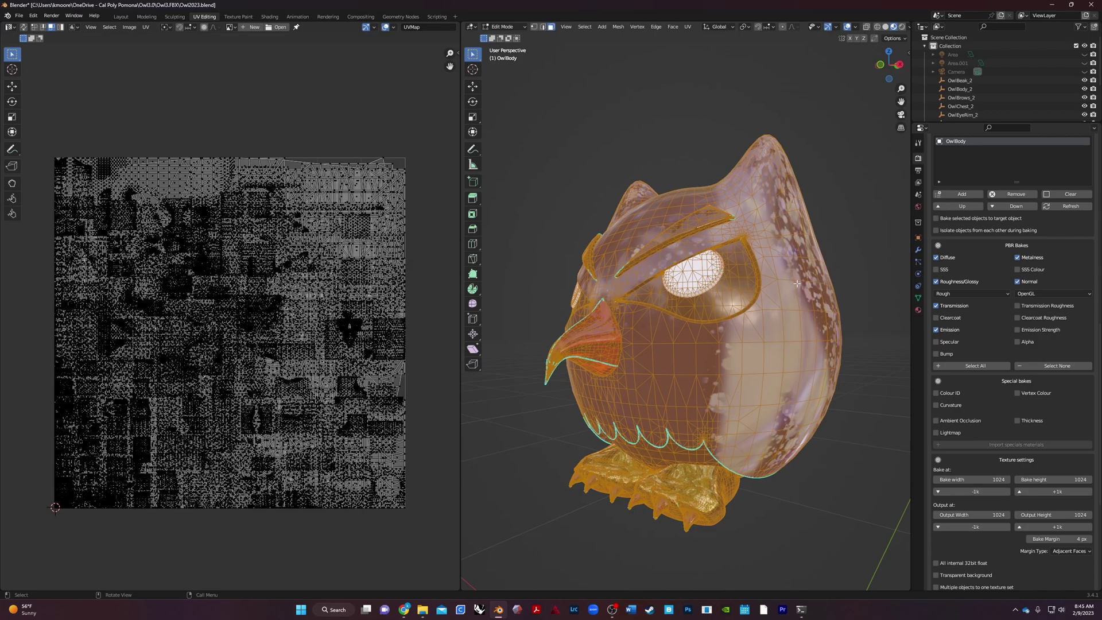
click(1053, 494)
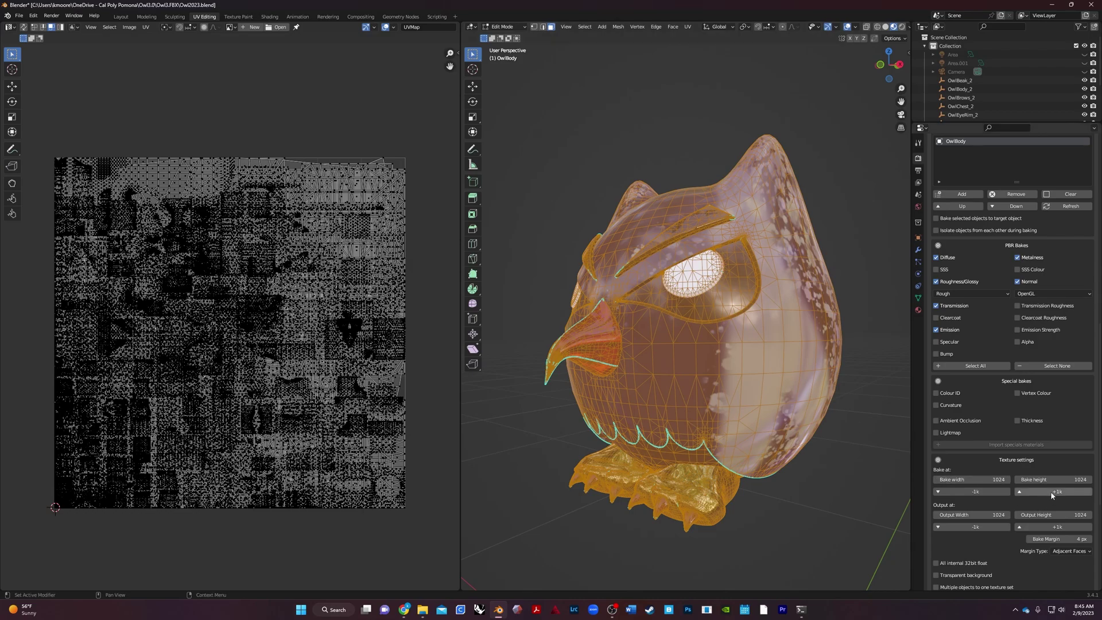
click(1053, 494)
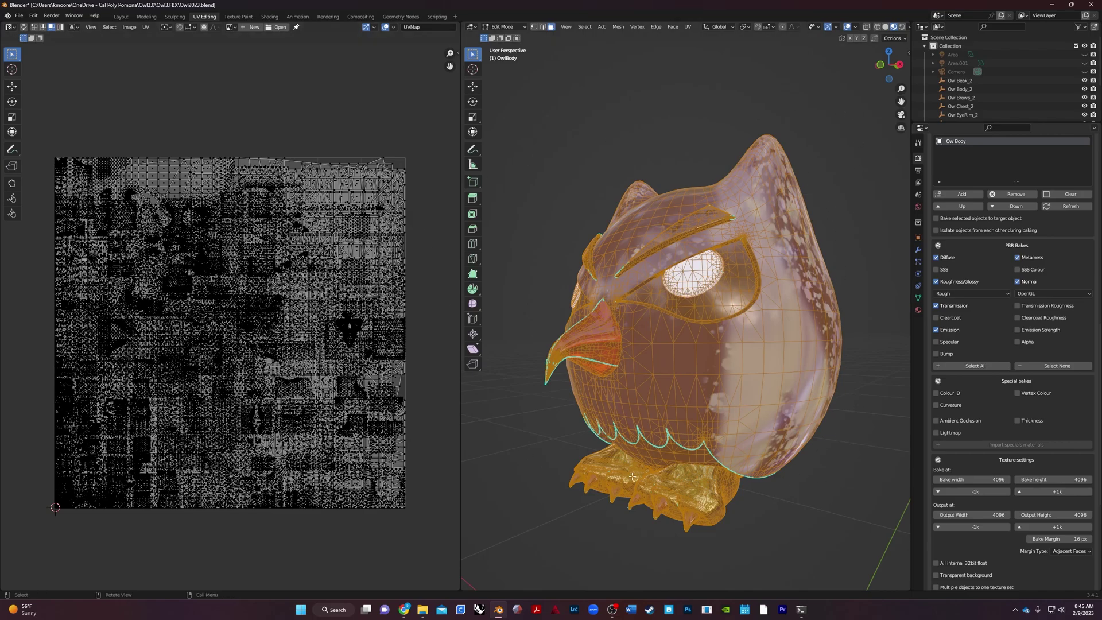
Step: Expand SimpleBake's export settings and enable Export mesh
scroll(943, 508, down, 3)
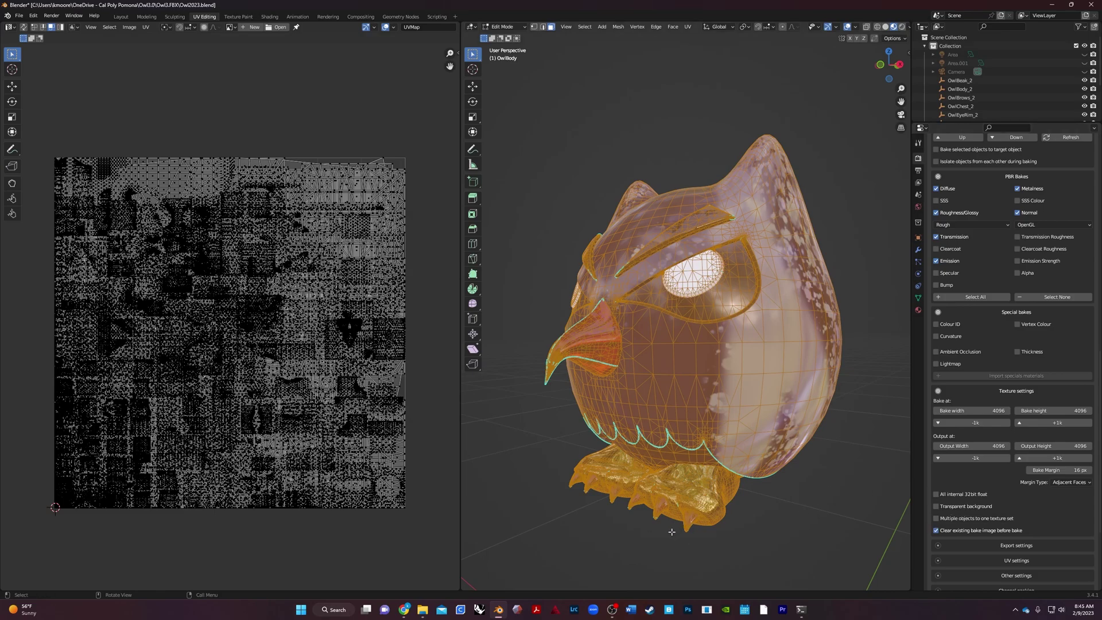
scroll(992, 557, down, 3)
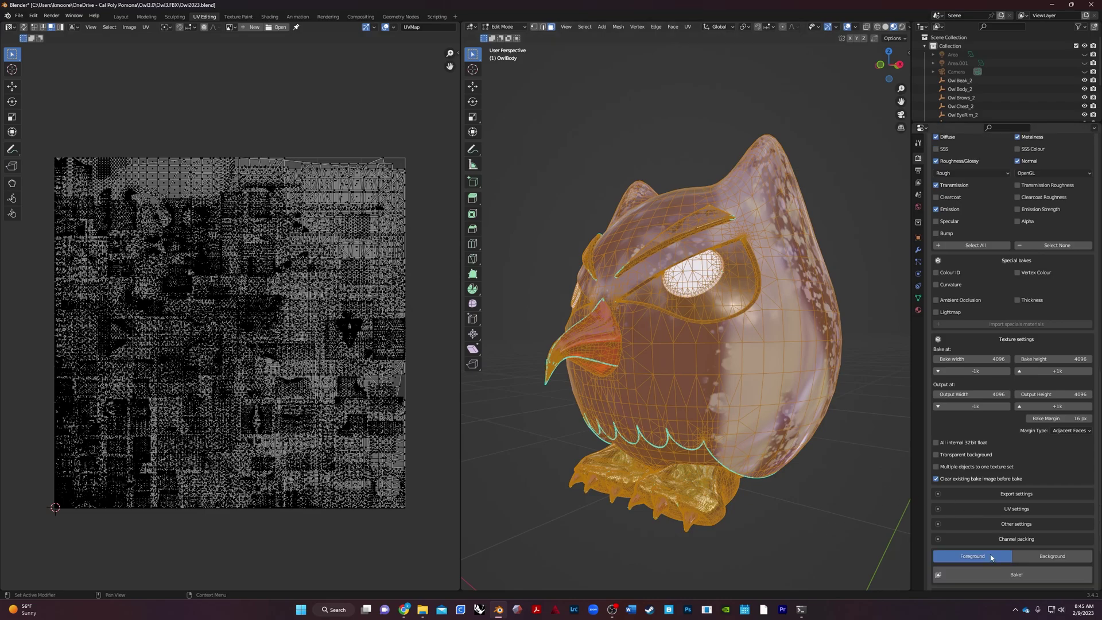
click(939, 495)
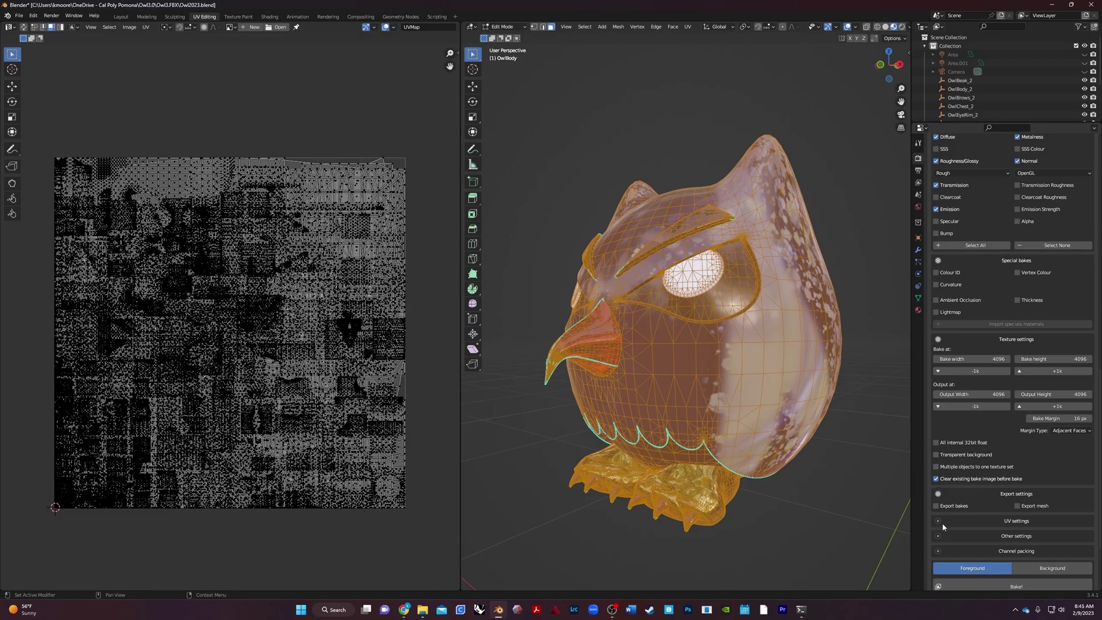
click(1018, 506)
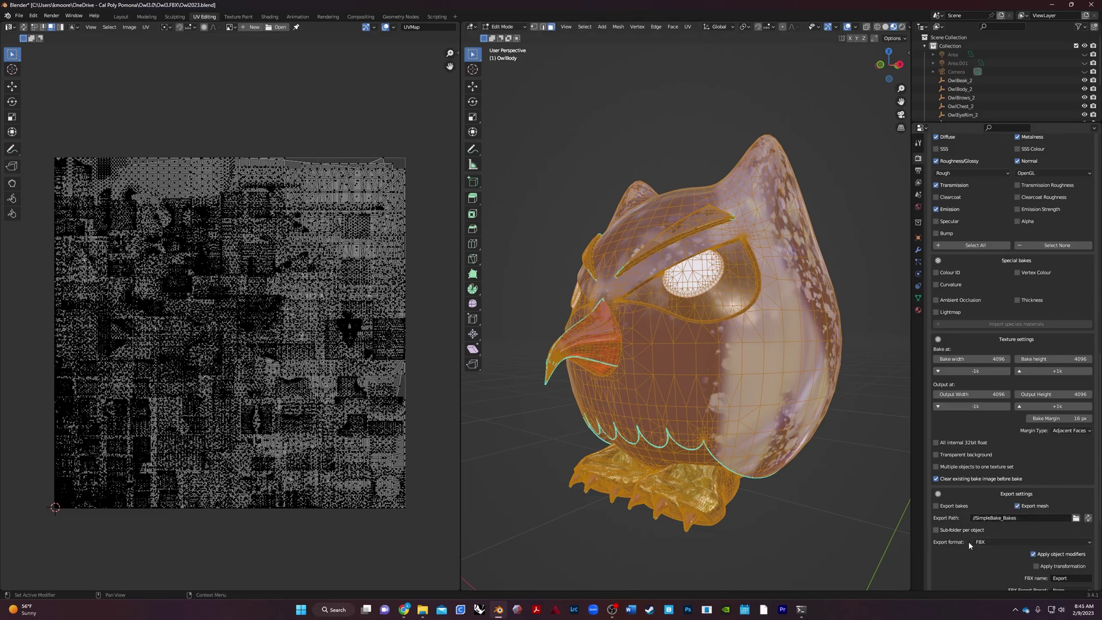
Step: Browse for the export path and create a new folder named BakedOwl inside the Owl3.FBX folder
click(1076, 519)
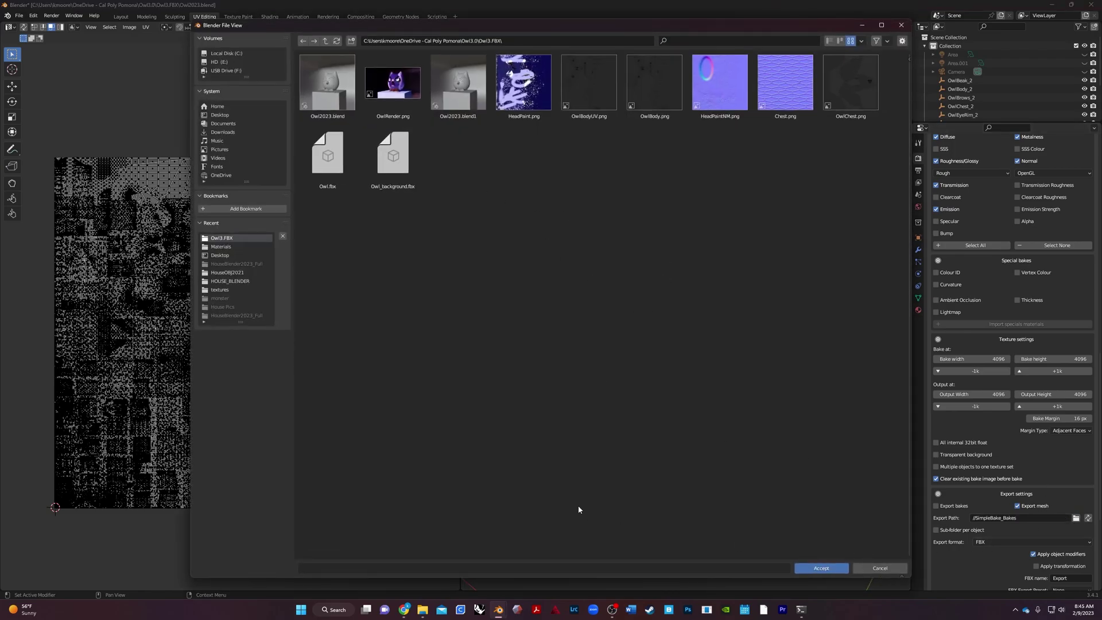
click(351, 41)
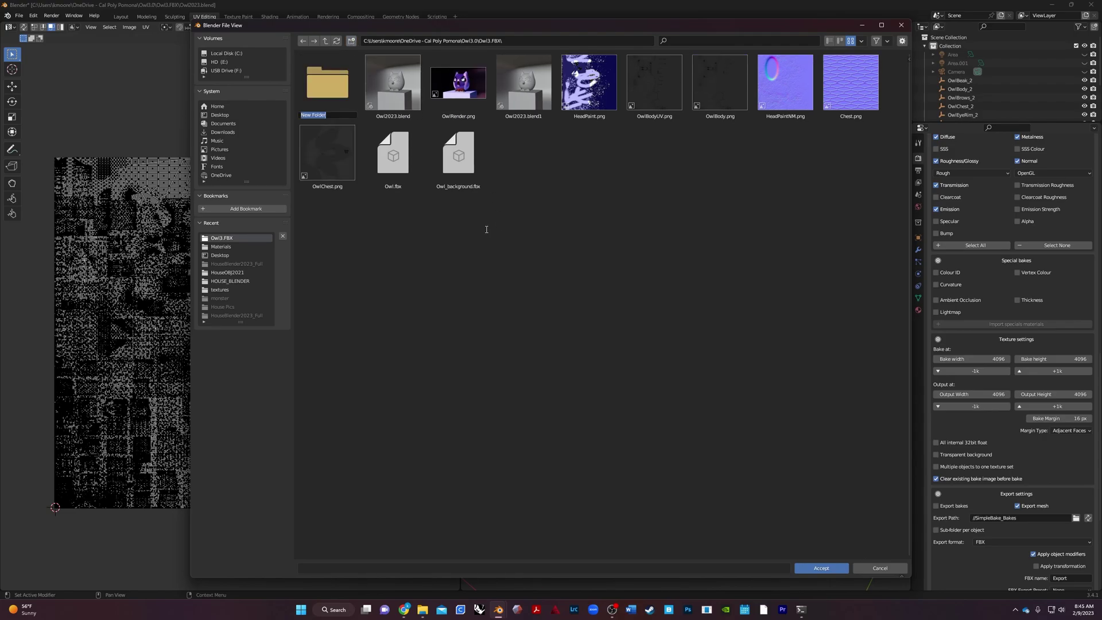
text(BakedOwl)
key(Return)
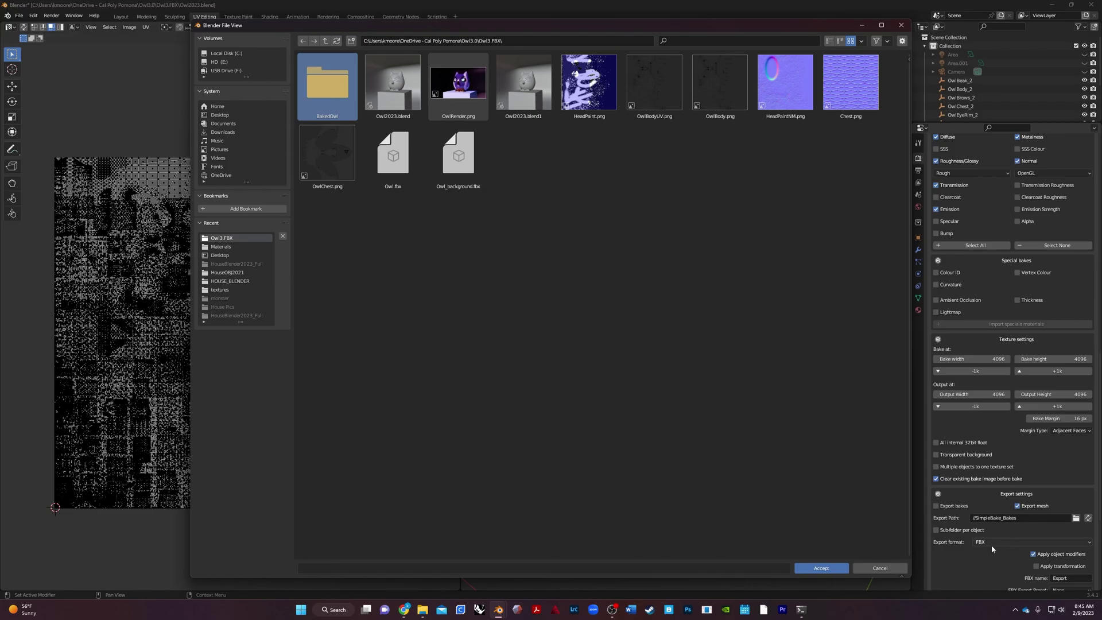
Step: Set the FBX name to Owl in SimpleBake's export settings
scroll(991, 545, down, 3)
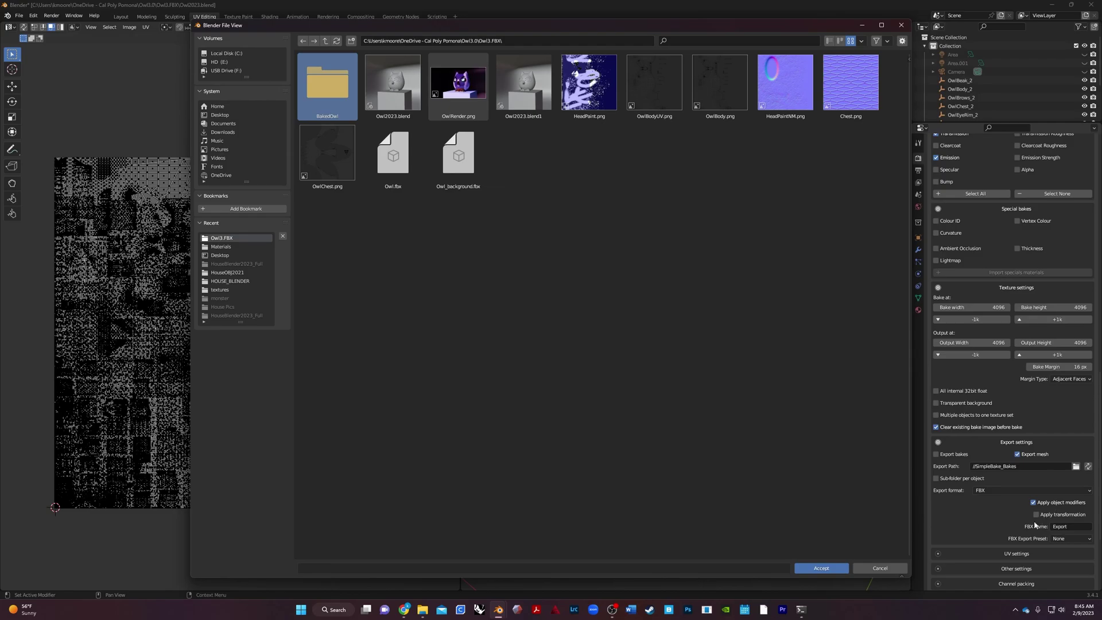
click(1061, 526)
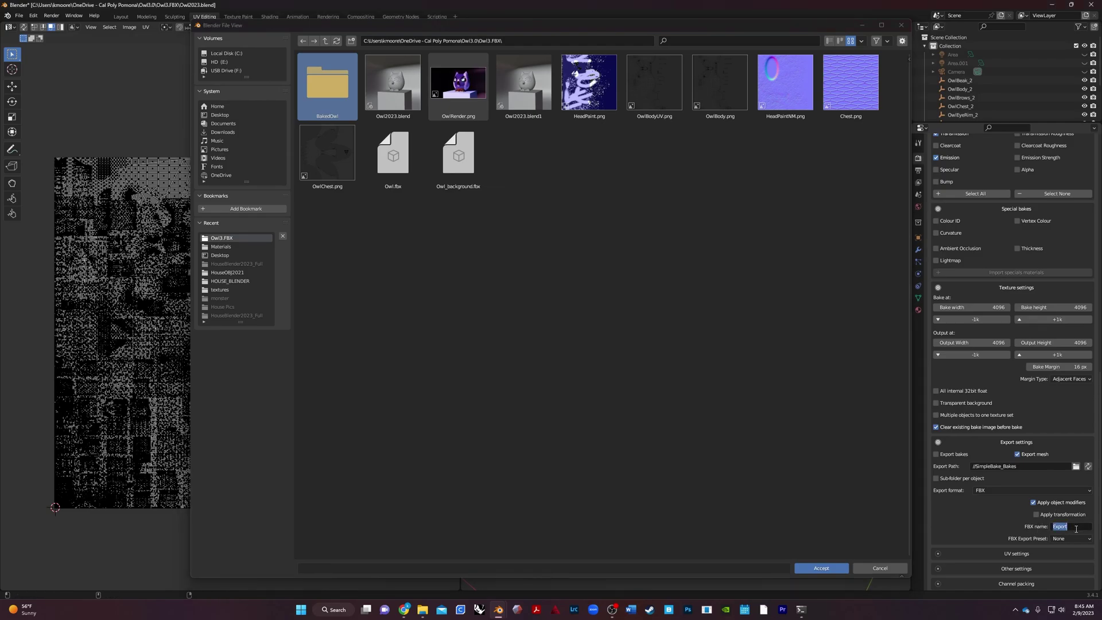
text(Owl)
key(Return)
Step: Expand the UV settings, enable New UV Map(s) and set the UV Unwrap Margin to 0
scroll(975, 524, down, 3)
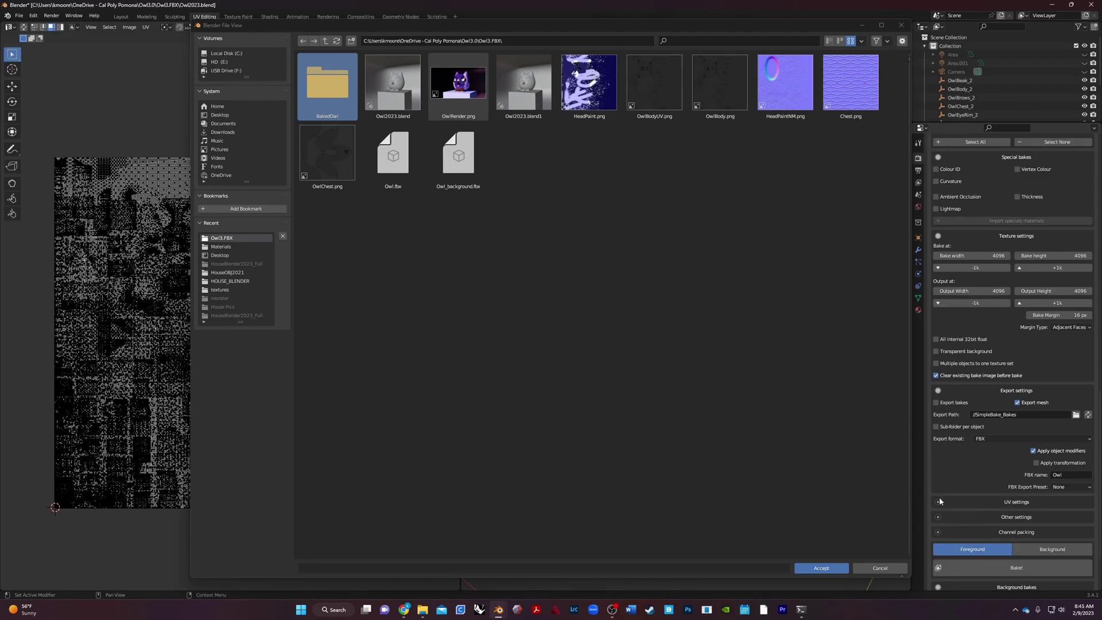
click(939, 503)
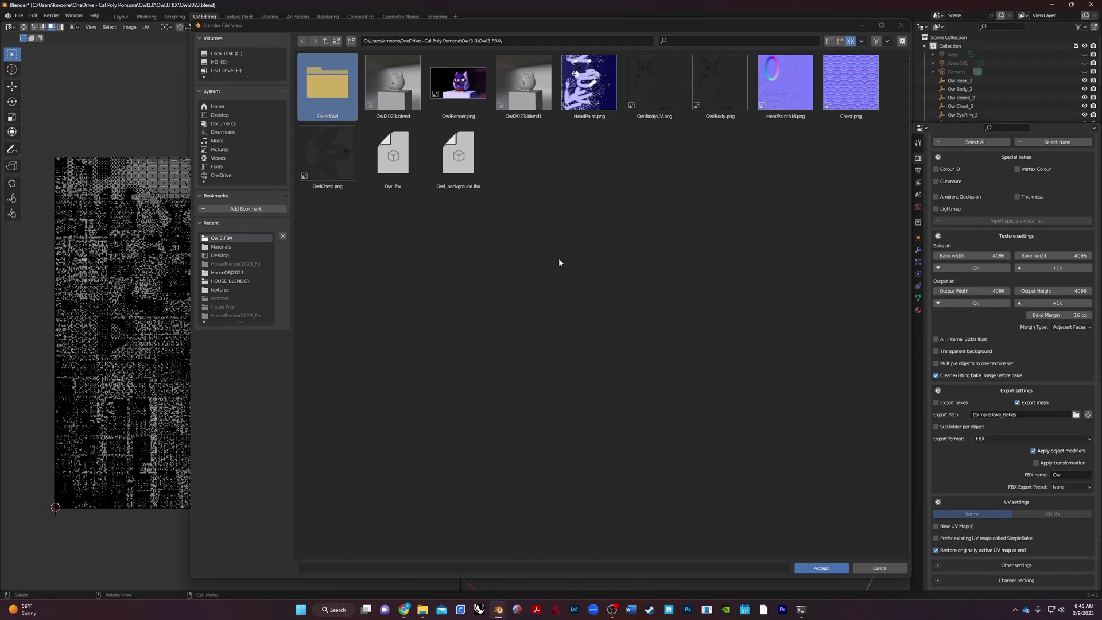
click(938, 527)
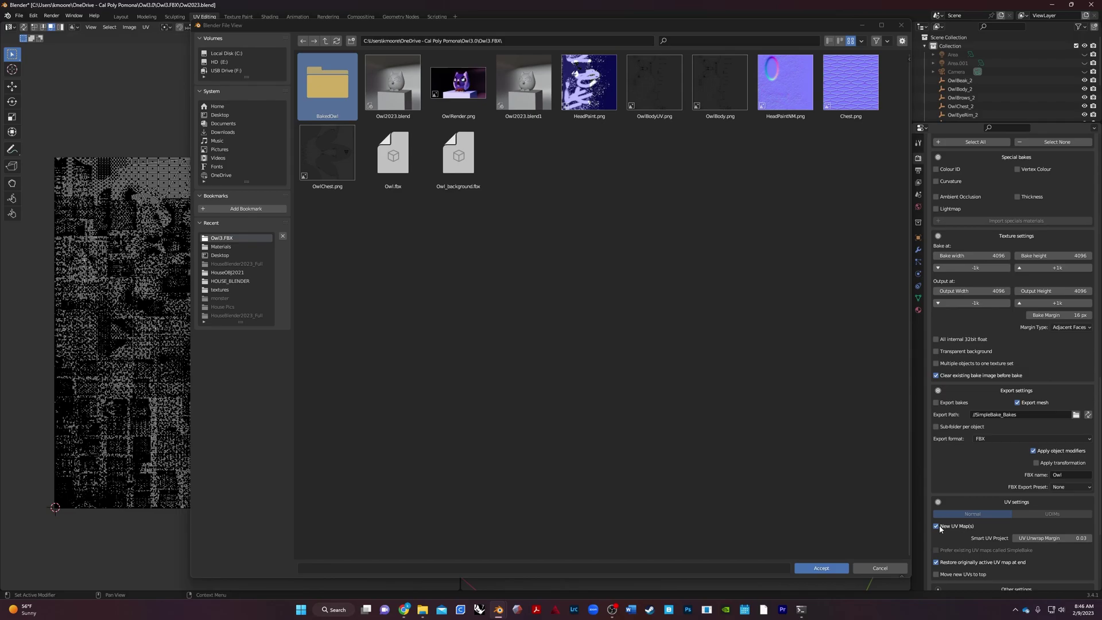
click(1077, 537)
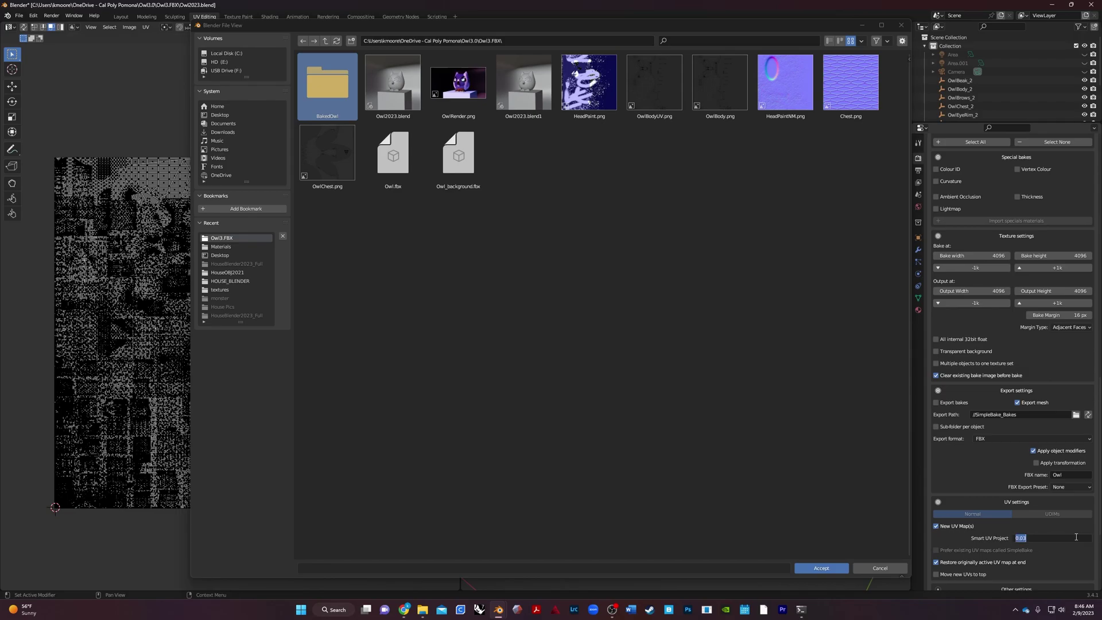
click(1023, 538)
text(0)
key(Return)
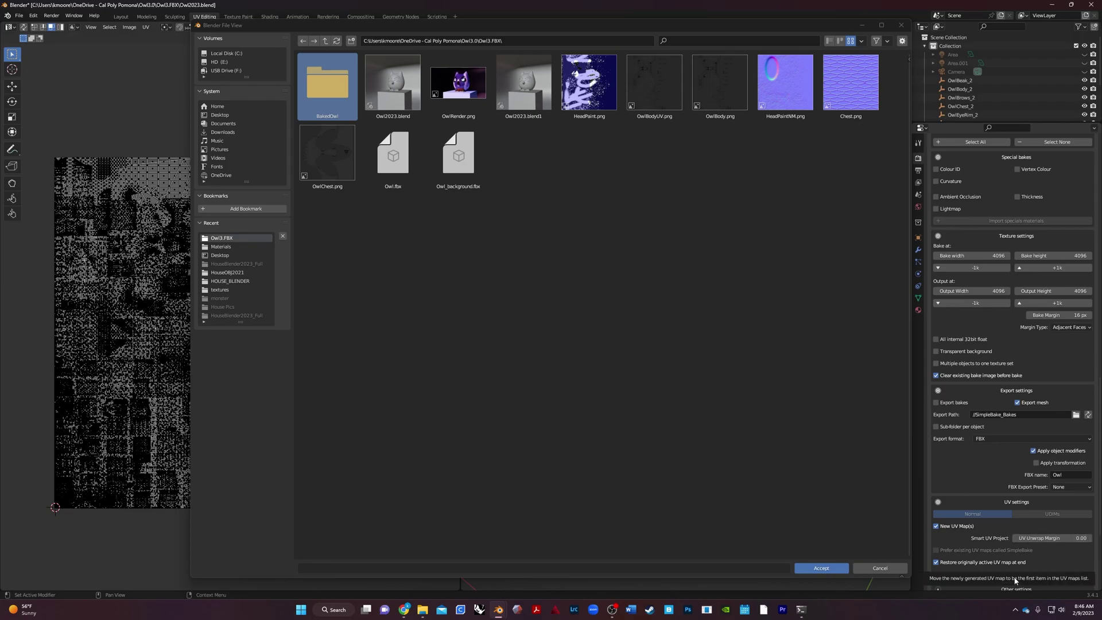
Step: Expand SimpleBake's Other settings to see the batch name and device options
scroll(1006, 552, down, 2)
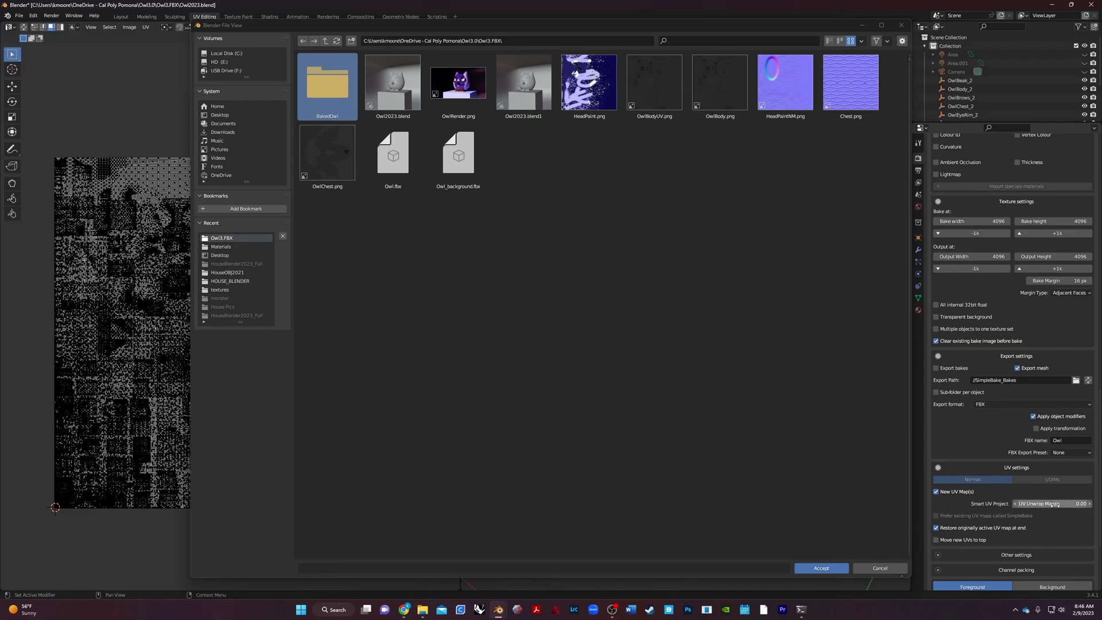
scroll(991, 492, down, 4)
click(987, 487)
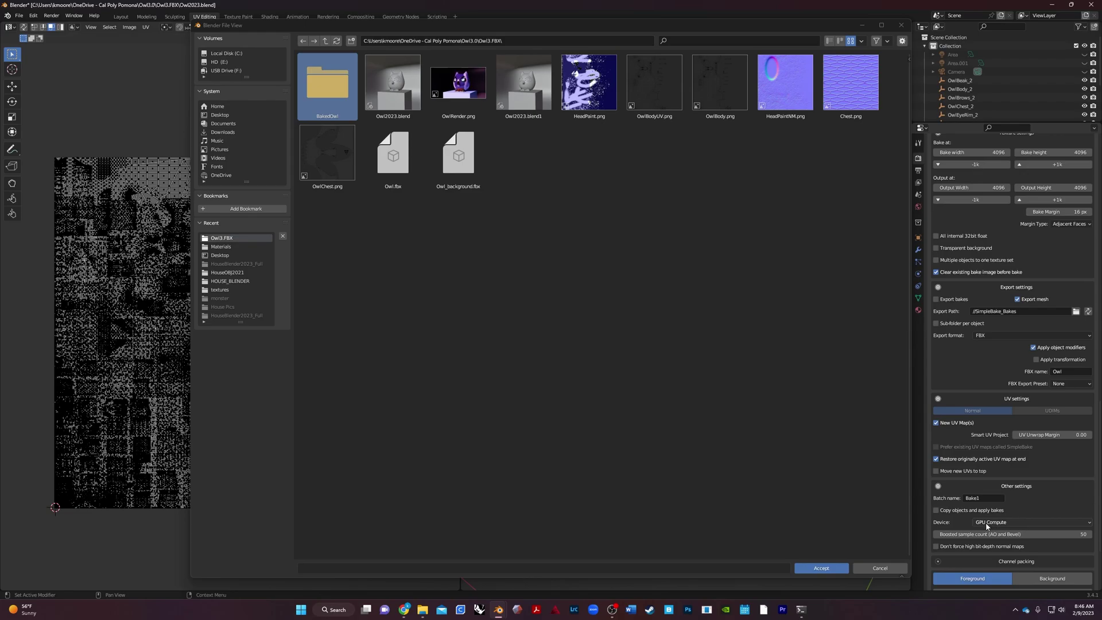
Step: Review the SimpleBake configuration from the PBR bakes through the texture, export, UV and other settings to the bake controls
scroll(979, 508, down, 3)
scroll(985, 534, down, 3)
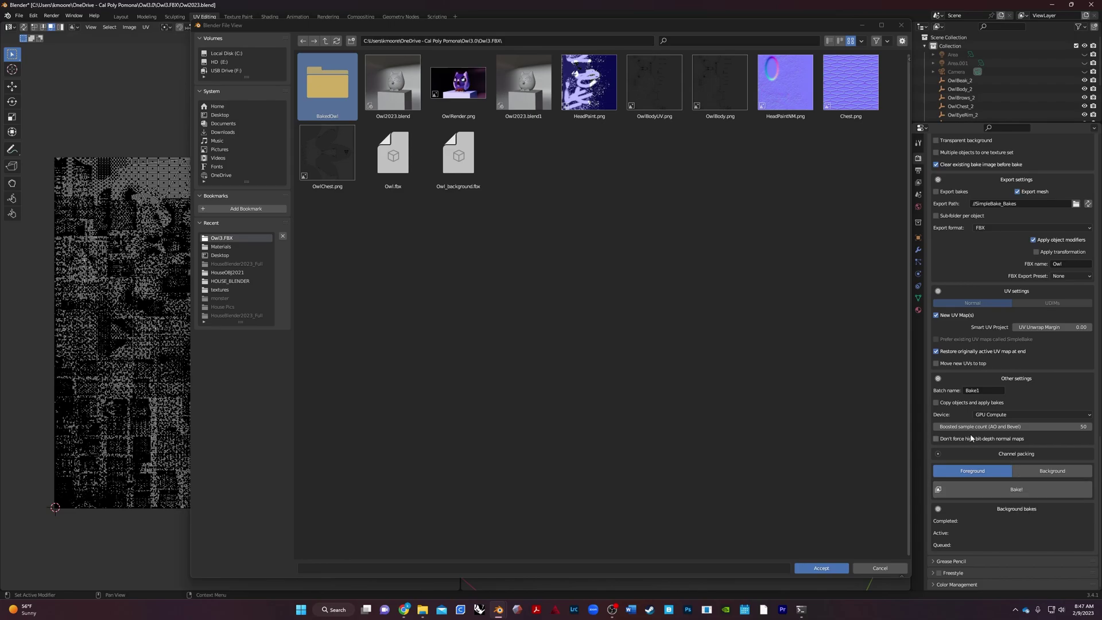
scroll(976, 366, up, 5)
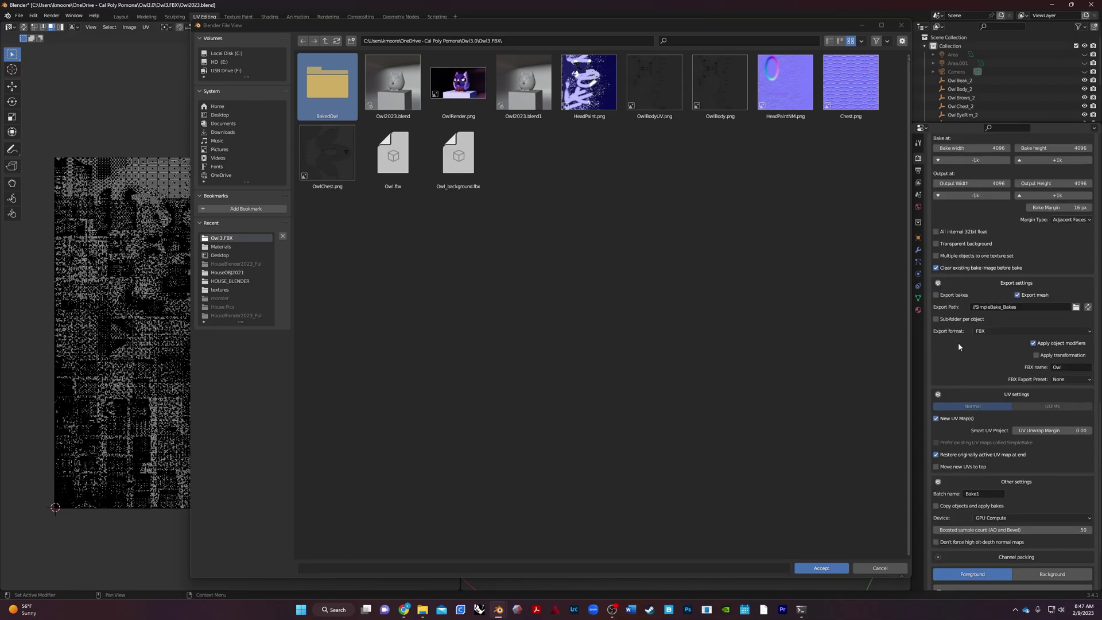
scroll(959, 347, up, 2)
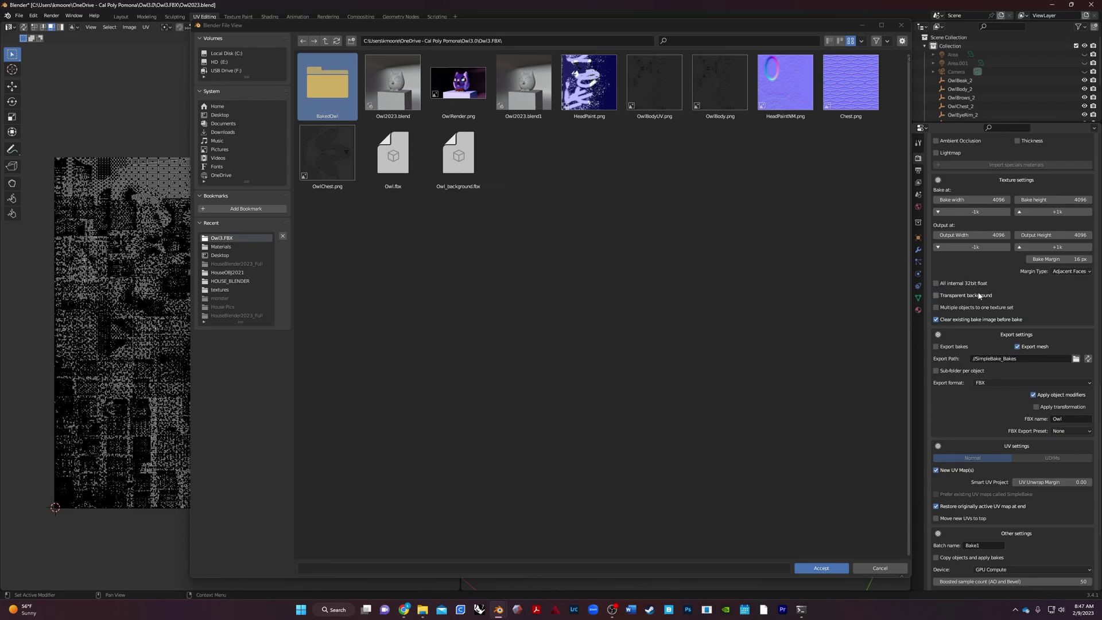
scroll(956, 441, up, 8)
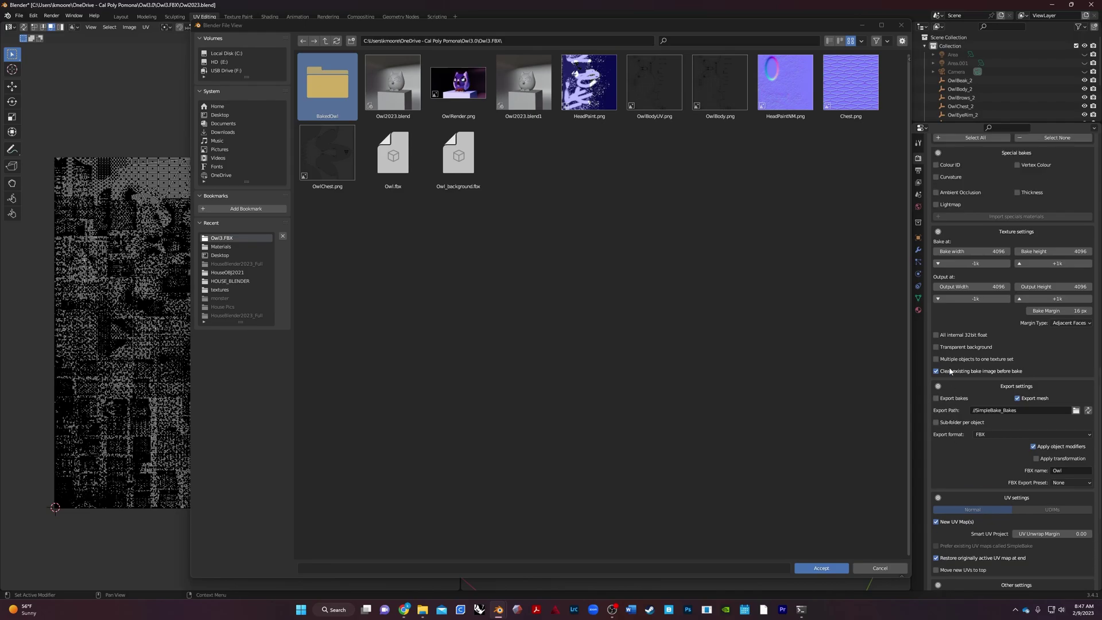
scroll(965, 310, up, 9)
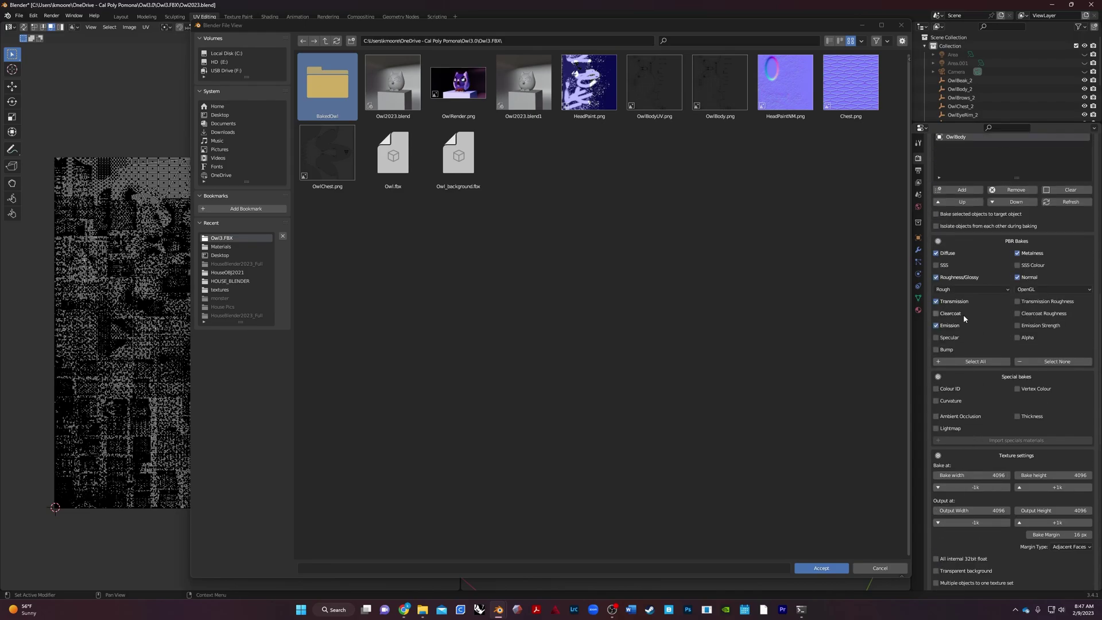
scroll(964, 323, down, 8)
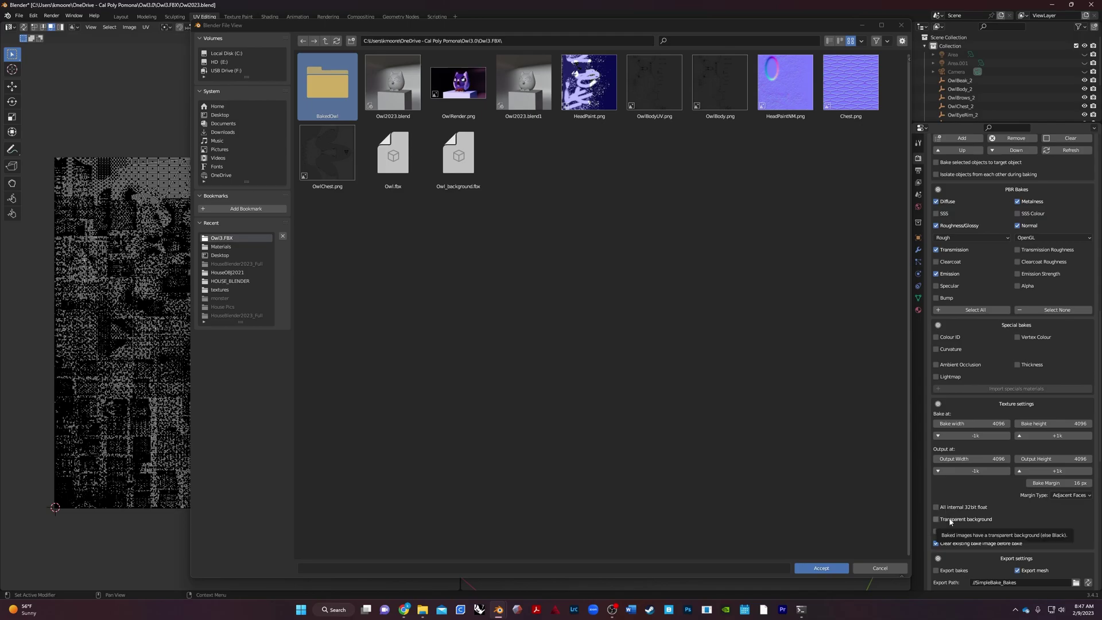
scroll(950, 532, down, 4)
scroll(951, 530, down, 8)
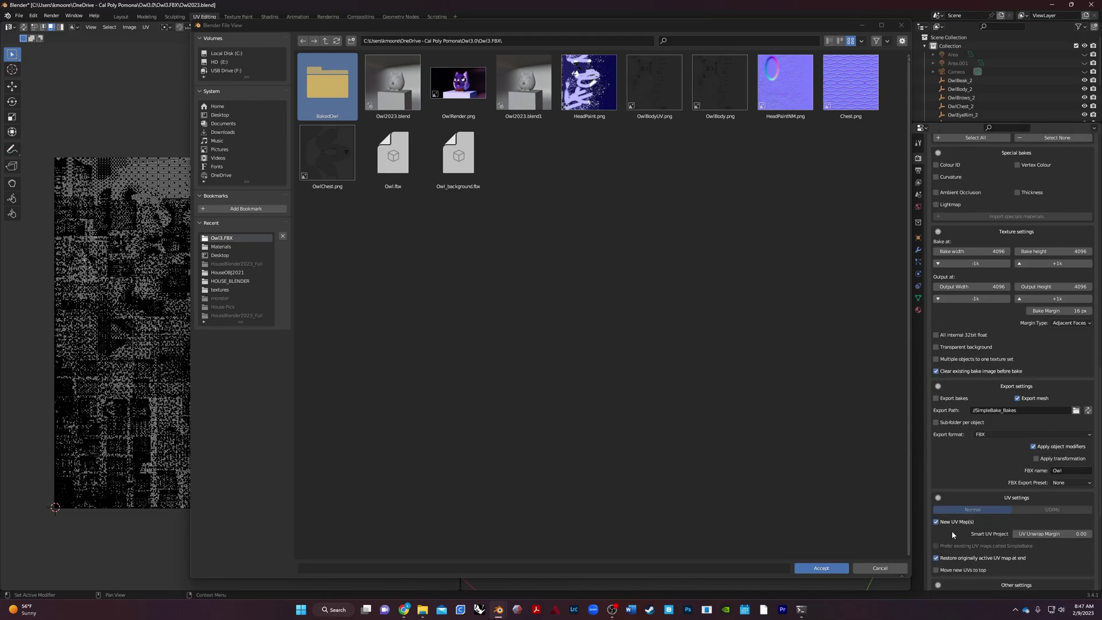
scroll(958, 473, down, 3)
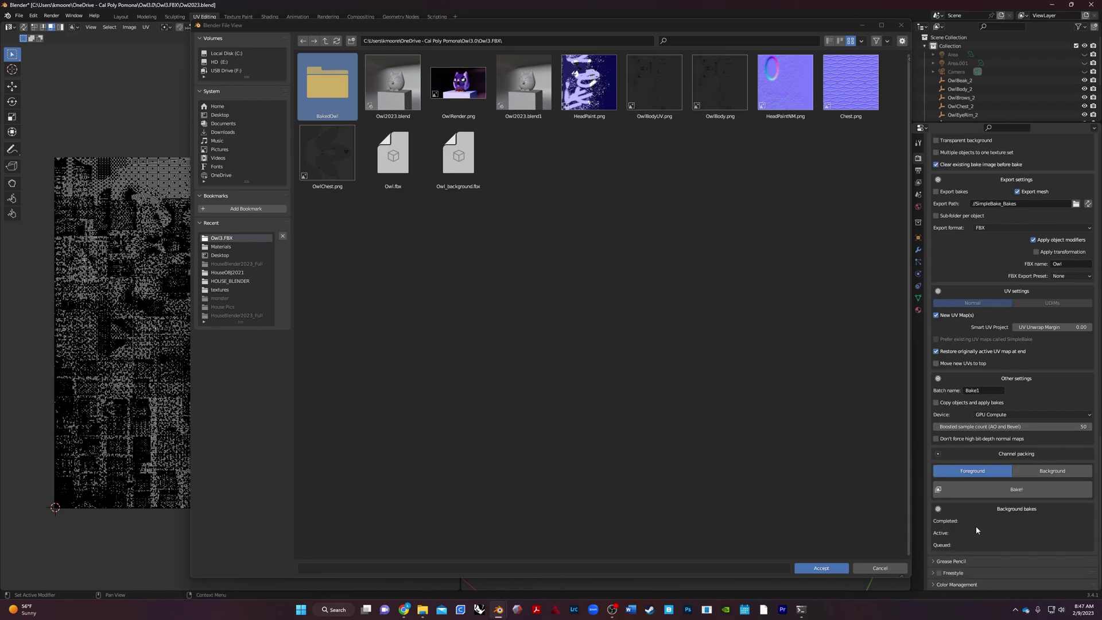
Step: Expand the Grease Pencil, Freestyle and Color Management sections of the render properties to review their options
click(935, 563)
scroll(934, 564, down, 1)
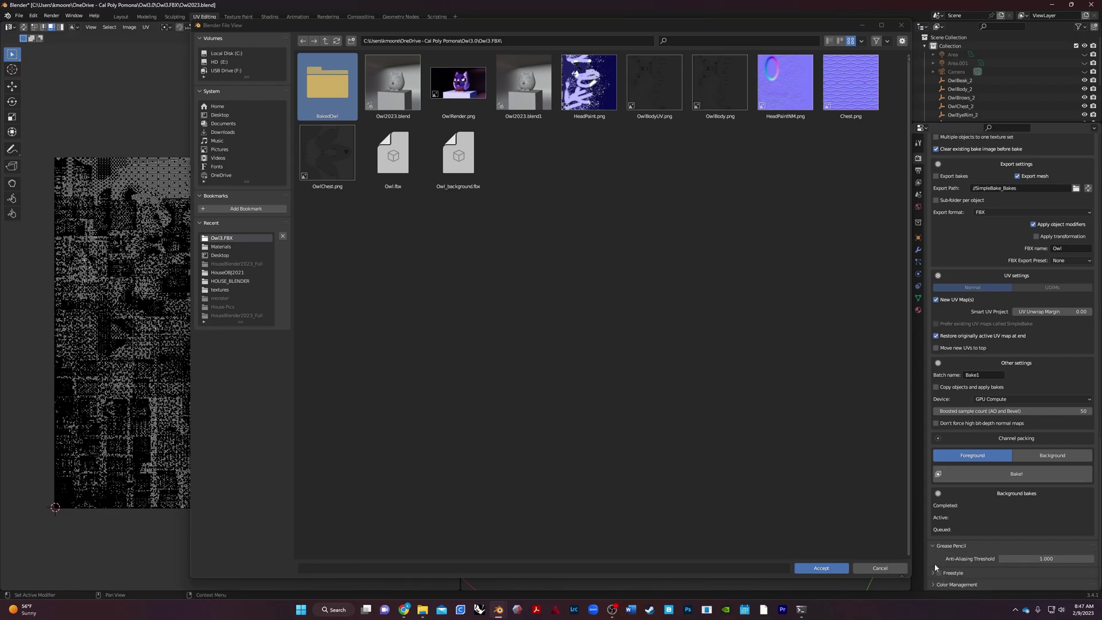
click(934, 576)
scroll(935, 575, down, 2)
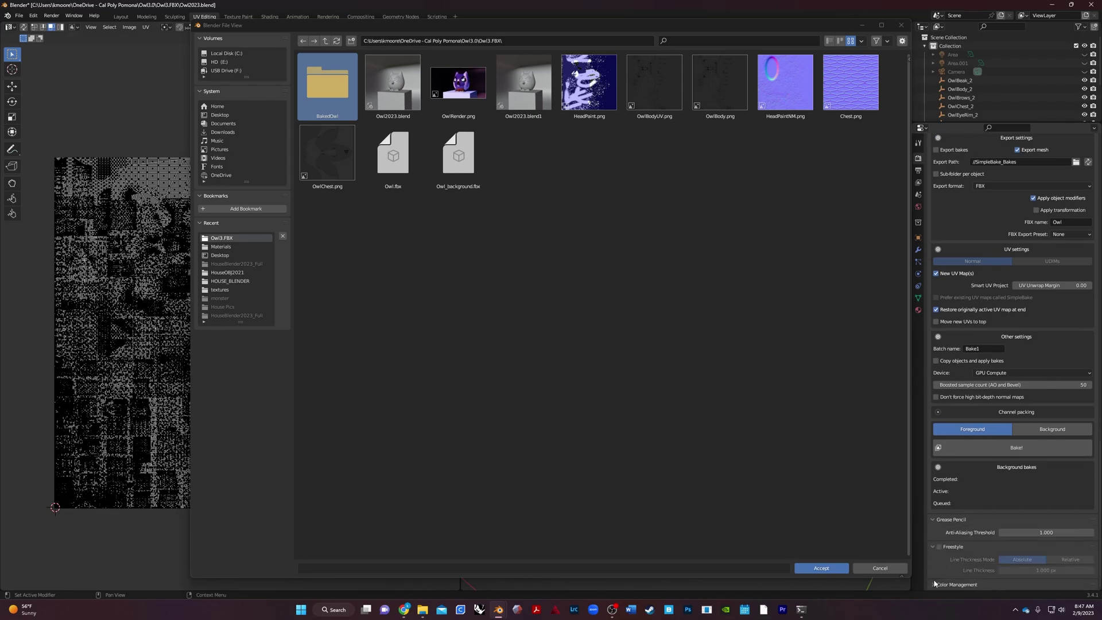
click(935, 585)
scroll(941, 526, down, 5)
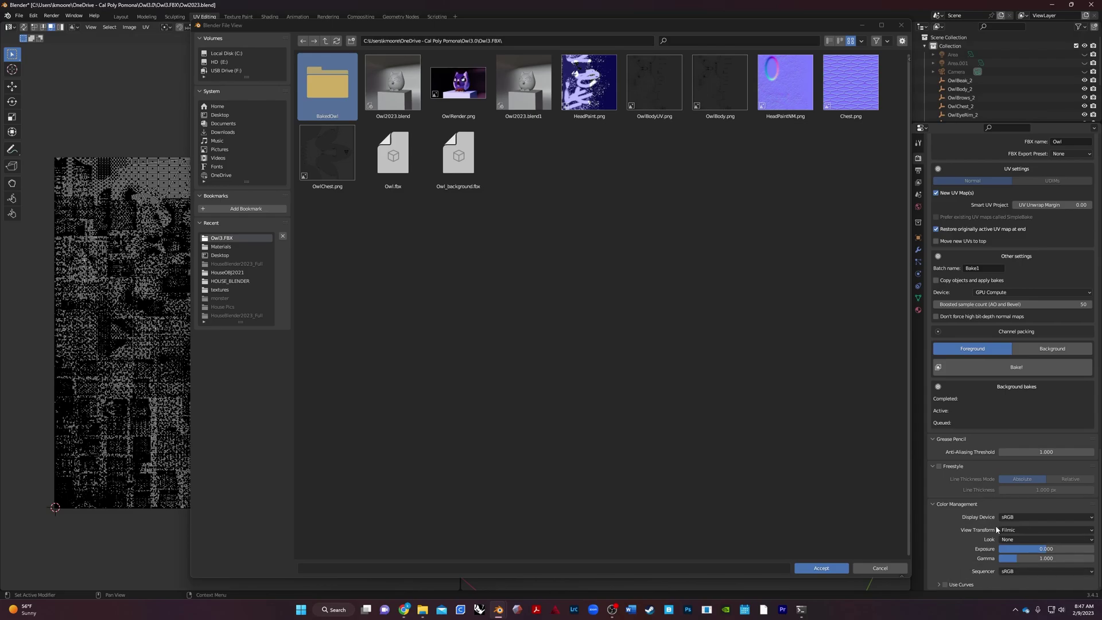
Step: Enable Export bakes in SimpleBake's export settings
scroll(997, 530, up, 15)
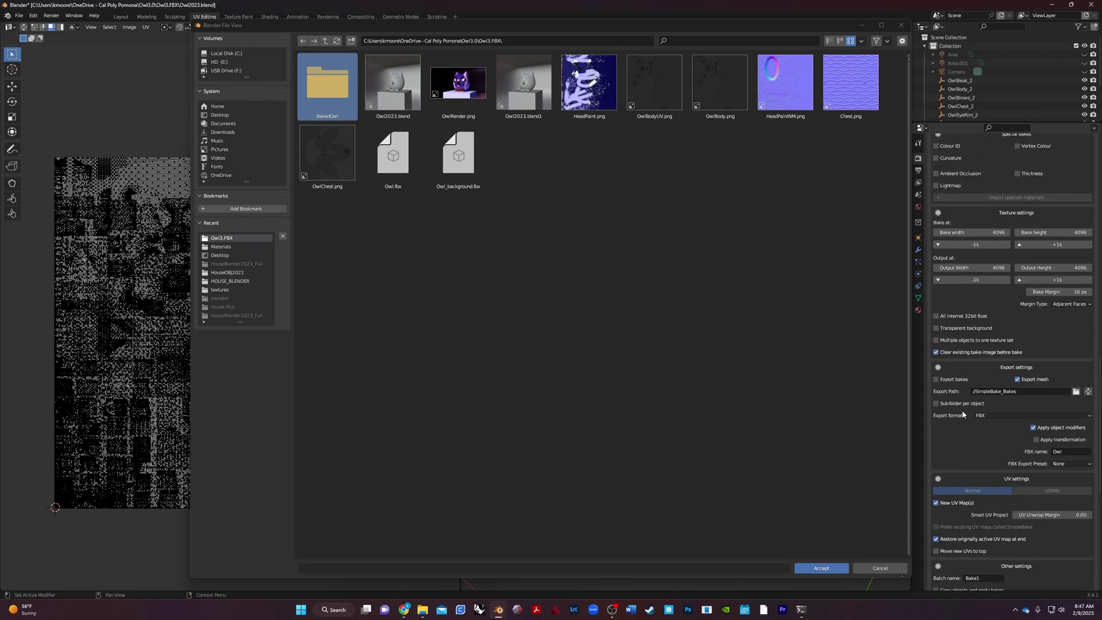
scroll(1014, 498, down, 3)
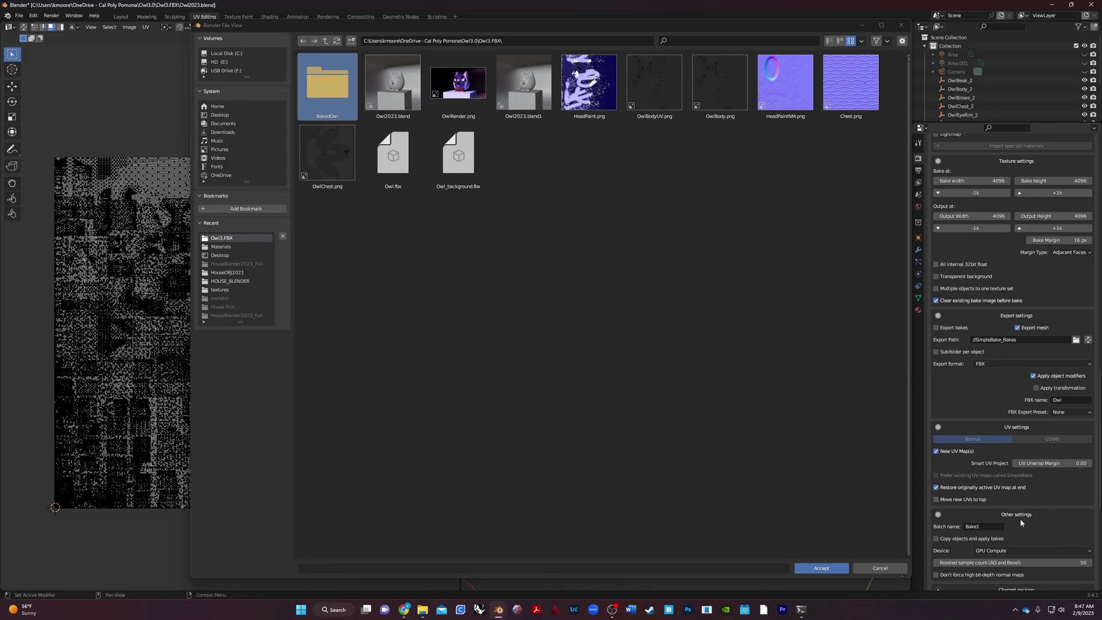
scroll(1010, 528, down, 3)
scroll(1005, 520, down, 1)
scroll(1016, 506, up, 2)
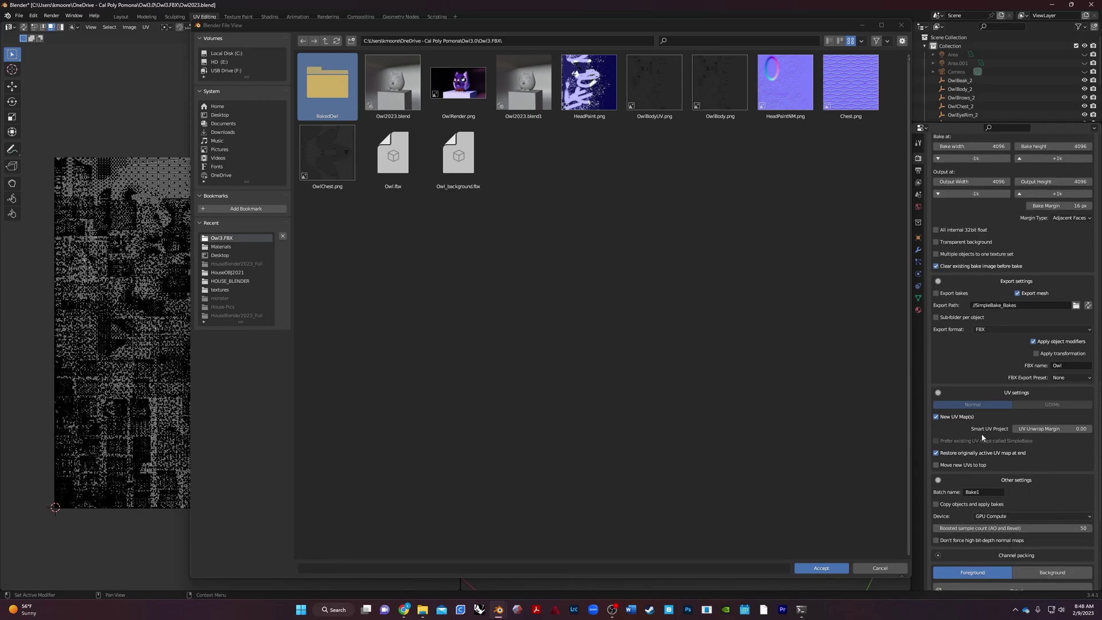
scroll(963, 413, up, 5)
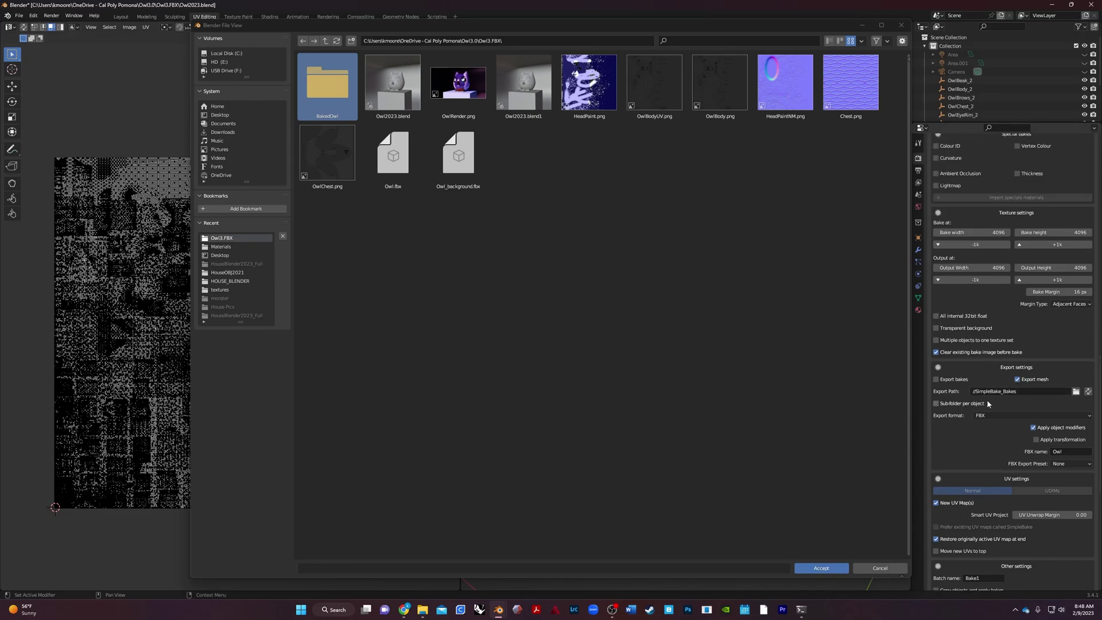
click(937, 379)
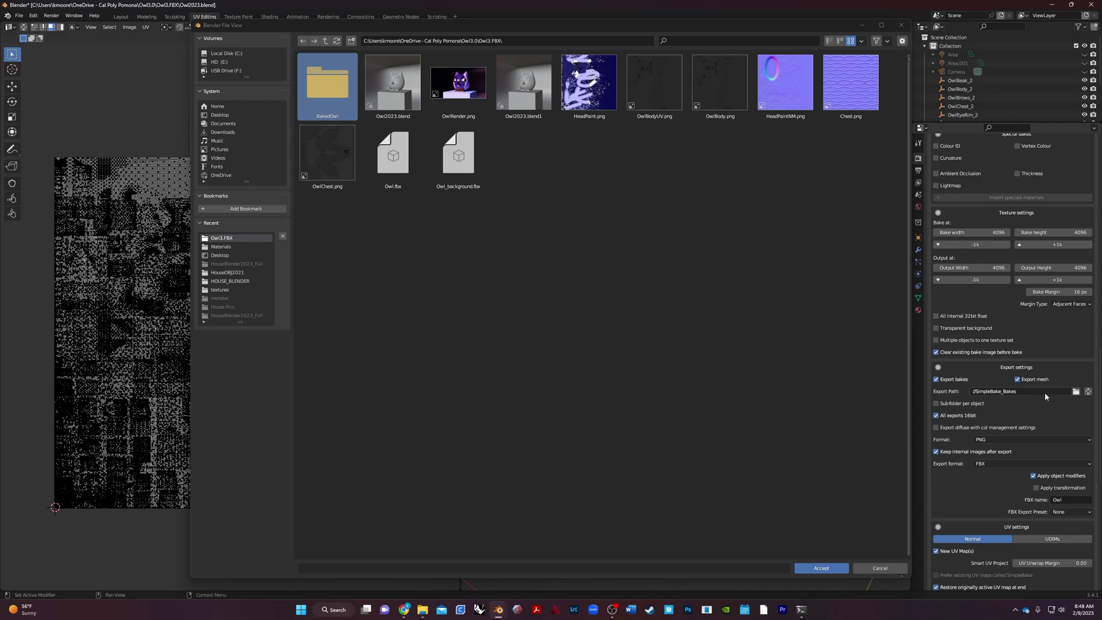
Step: Set the export path to the BakedOwl folder and disable All exports 16bit
click(1075, 392)
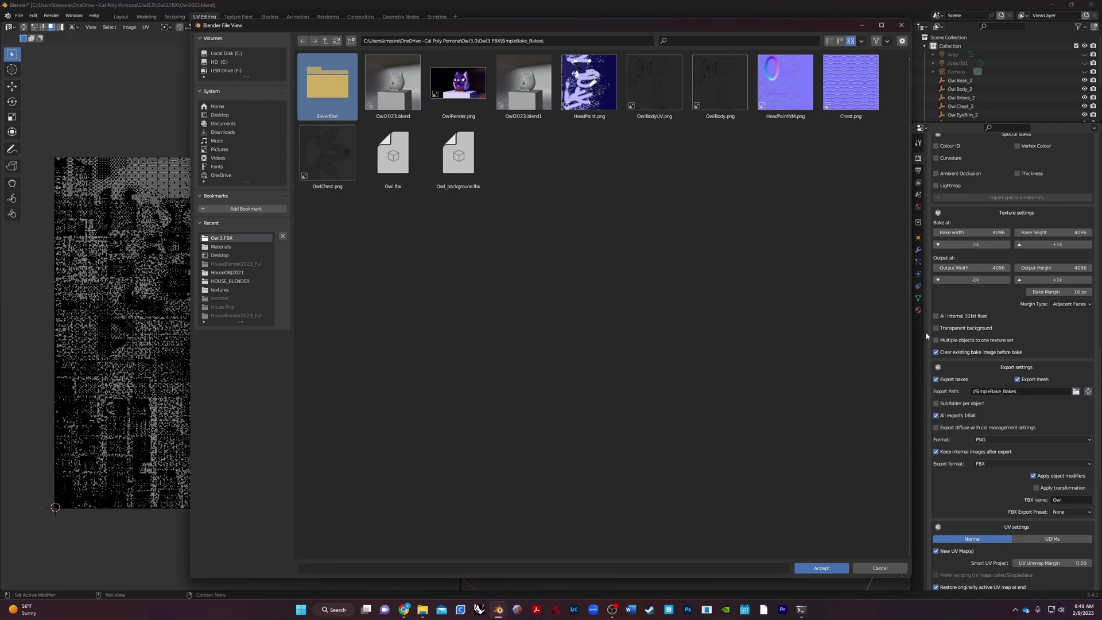
click(822, 568)
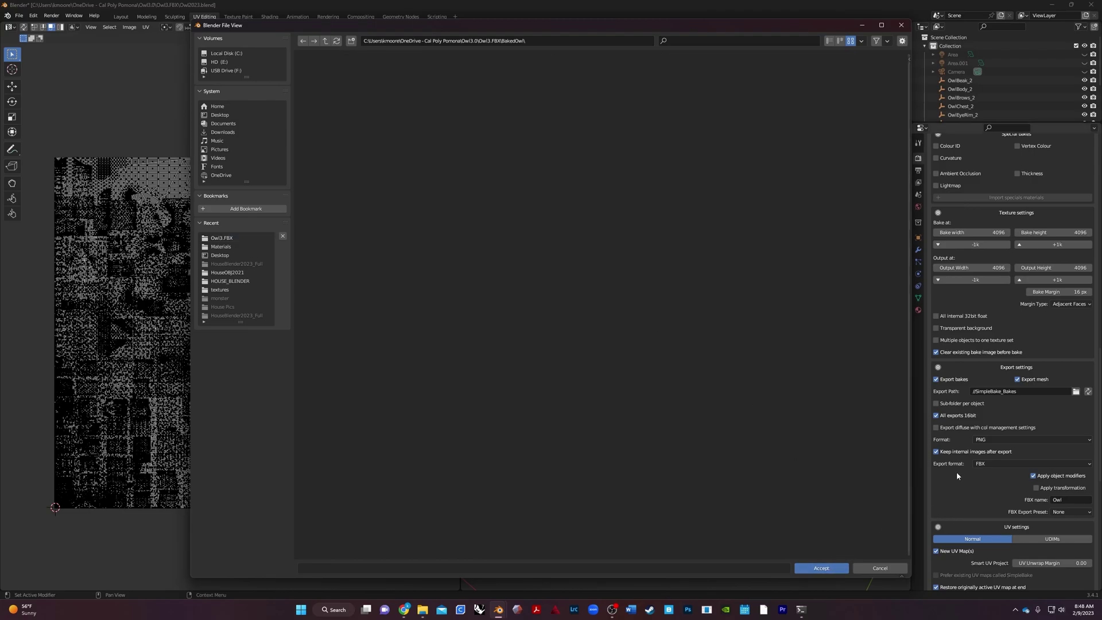
click(937, 415)
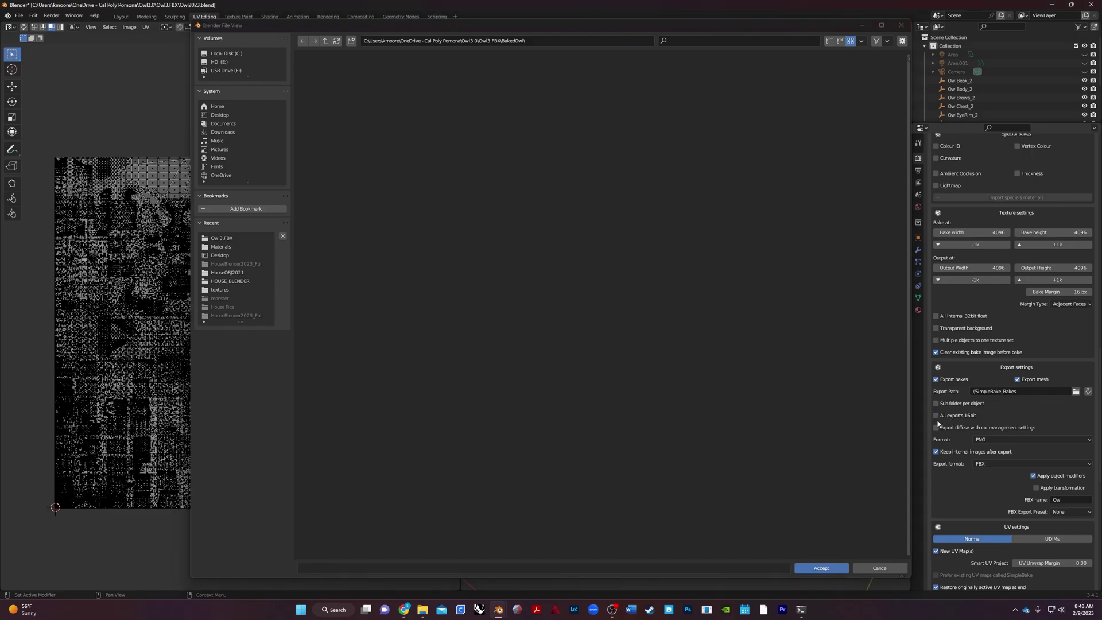
click(833, 568)
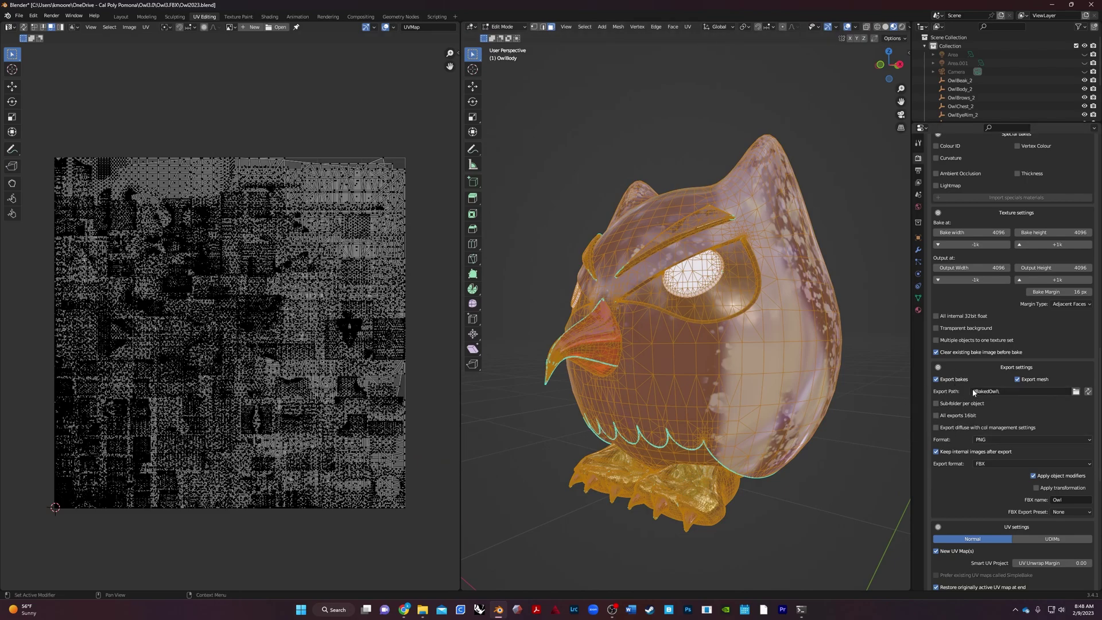
Step: Check the bake image format, keeping PNG, and try to start the foreground bake
click(1029, 440)
scroll(1012, 450, down, 10)
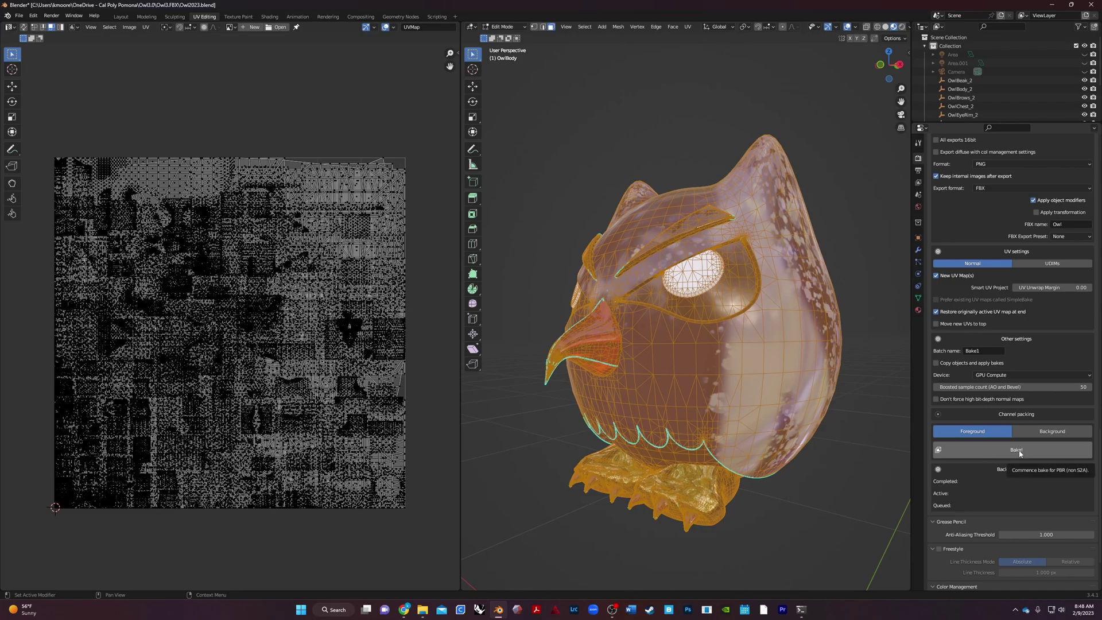
click(1017, 450)
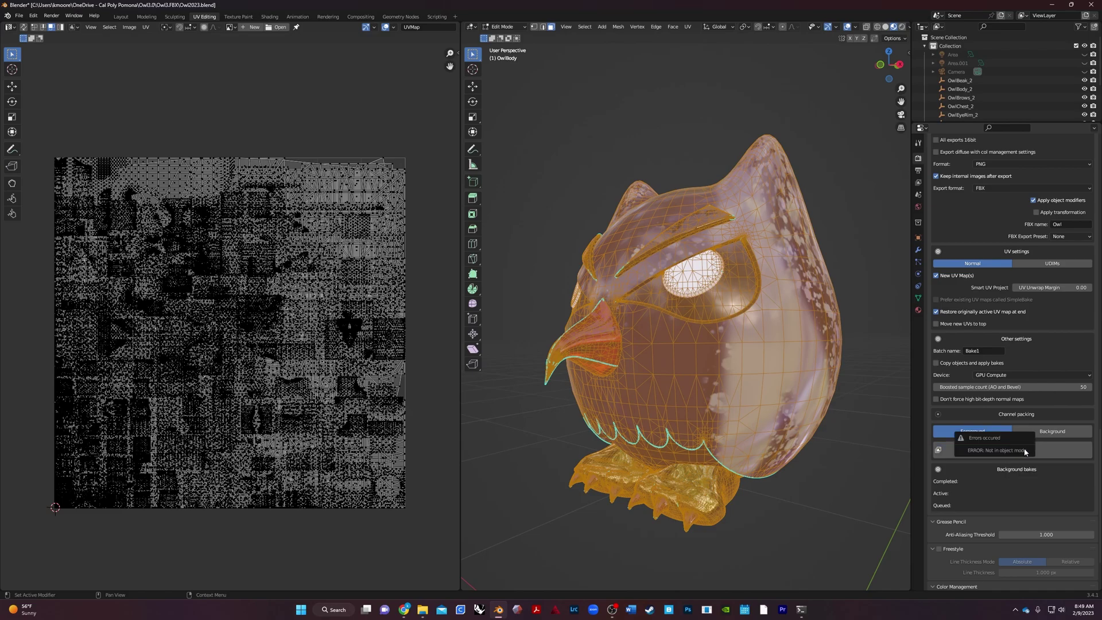
Step: Switch the owl mesh from Edit Mode to Object Mode
click(520, 27)
click(507, 36)
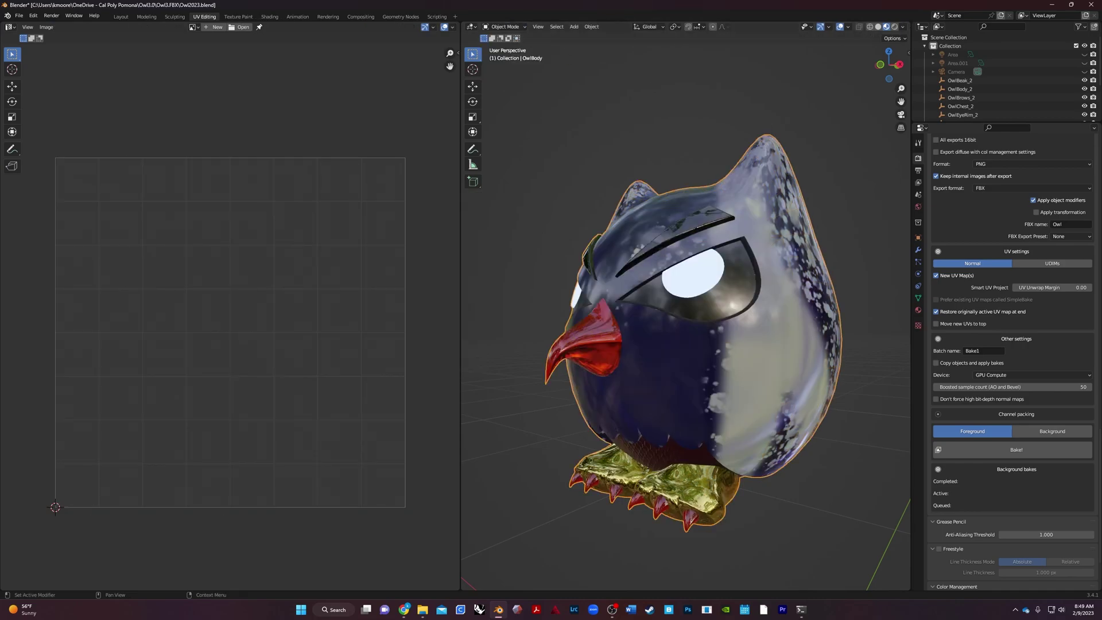
Step: Run the SimpleBake foreground bake for OwlBody and dismiss the completion message
click(1027, 454)
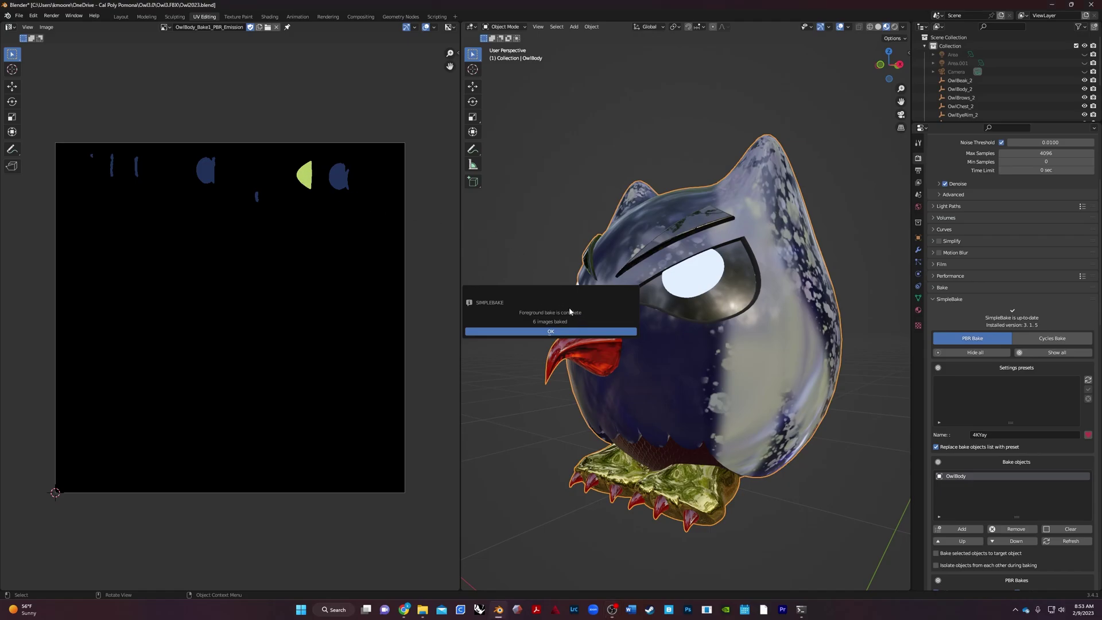
click(546, 332)
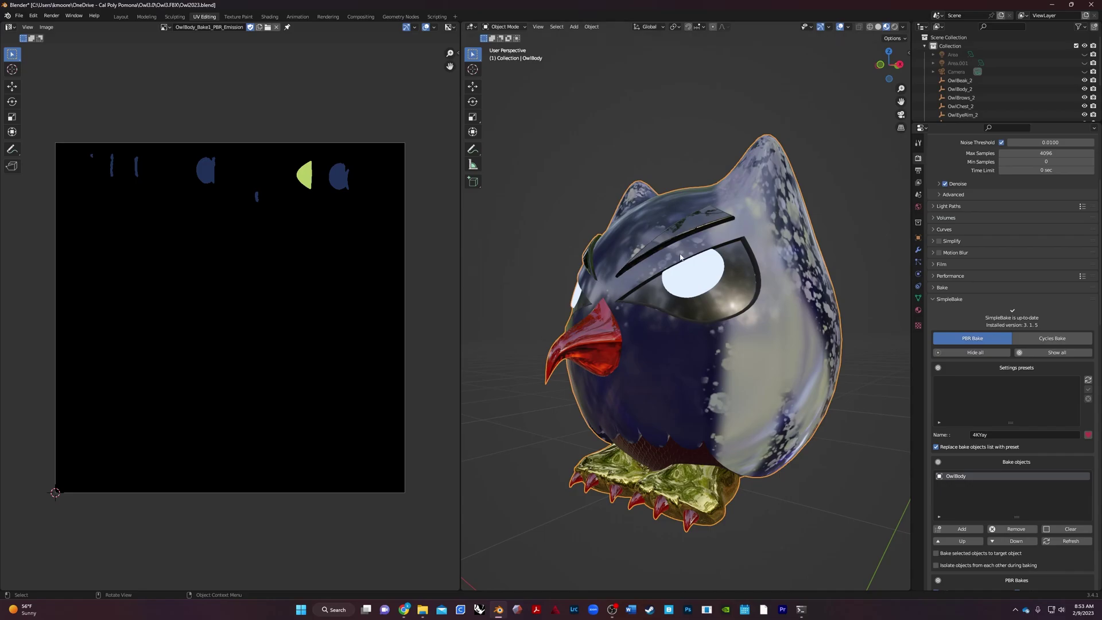
middle_drag(581, 216, 677, 229)
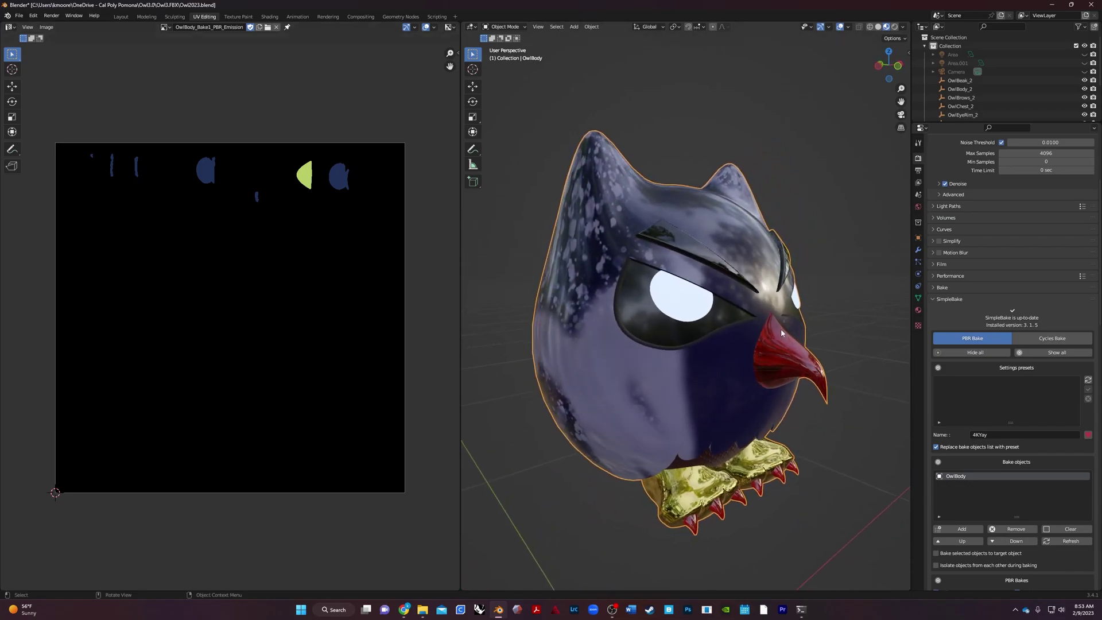
middle_drag(850, 280, 781, 290)
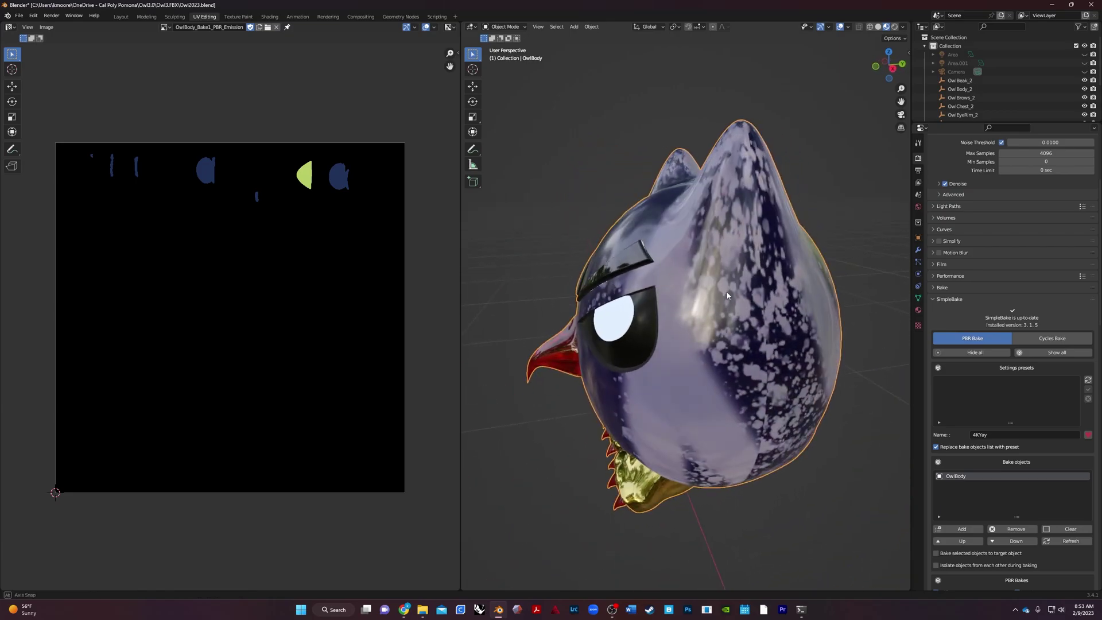
scroll(985, 90, down, 3)
scroll(957, 98, up, 3)
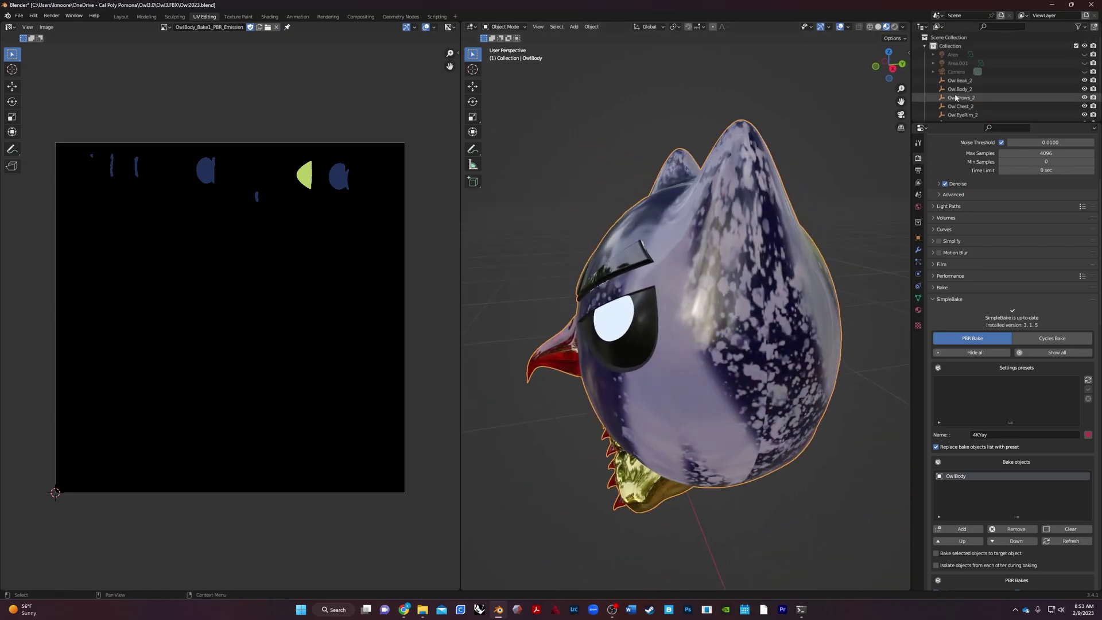
Step: Create a new collection nested inside the main Collection and make it active
right_click(958, 51)
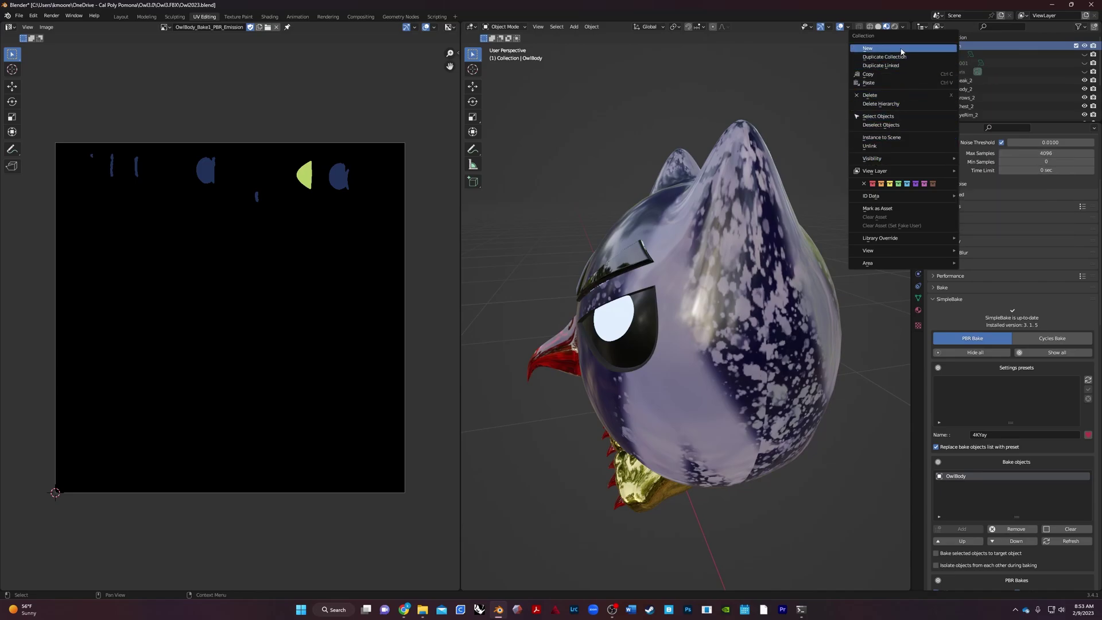
click(897, 57)
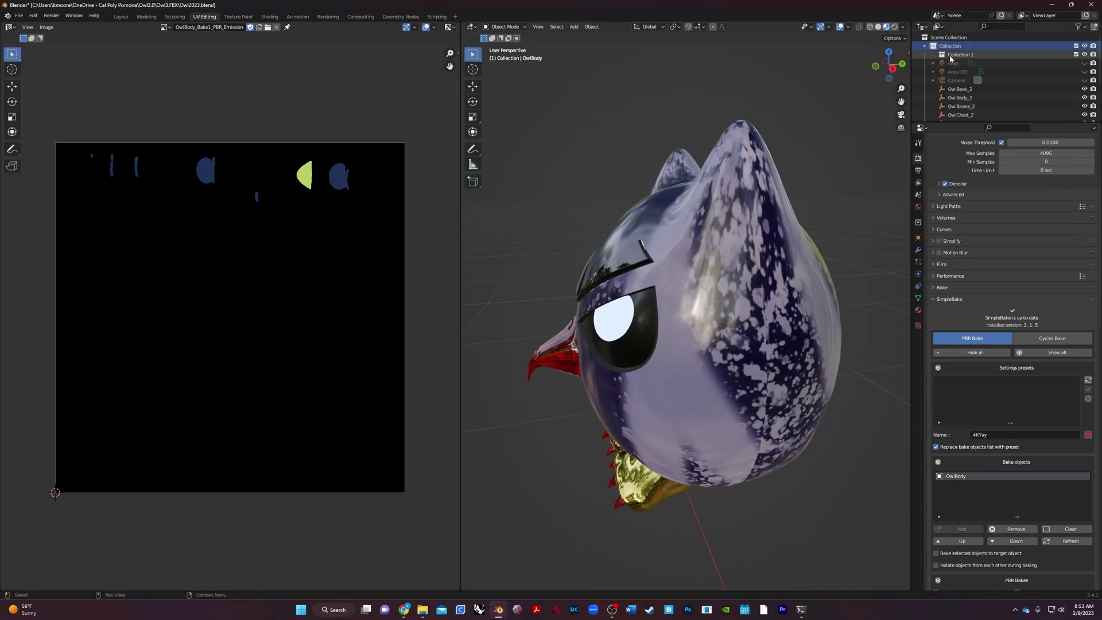
click(933, 54)
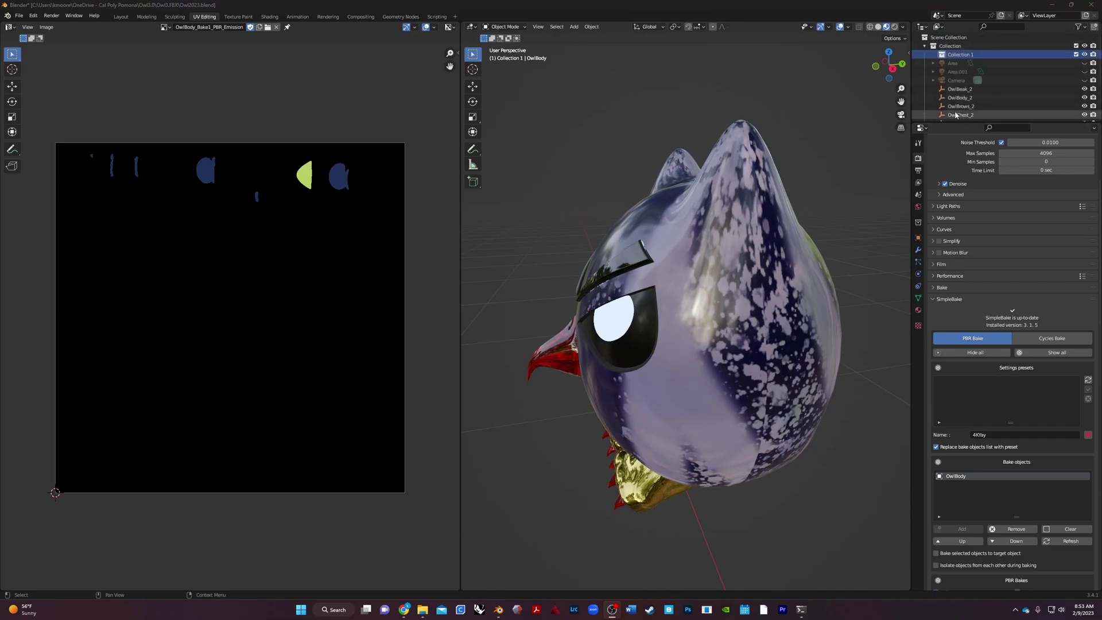
Step: Move the OwlBody mesh from under OwlPupil_2 into Collection 1 and exclude that collection from the view layer
scroll(956, 115, down, 5)
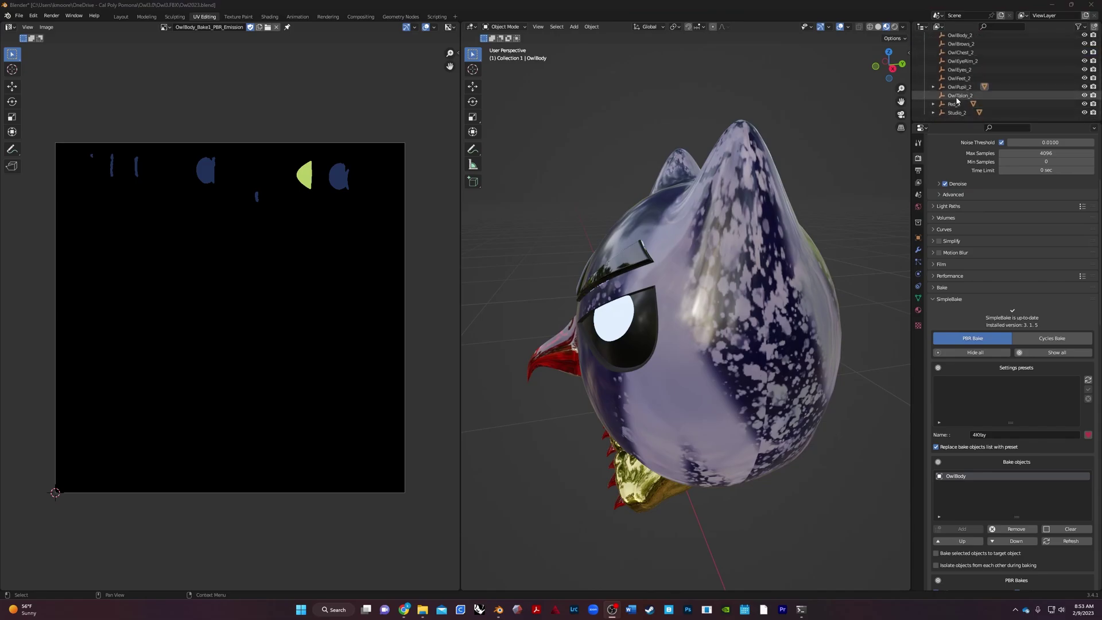
scroll(956, 100, up, 5)
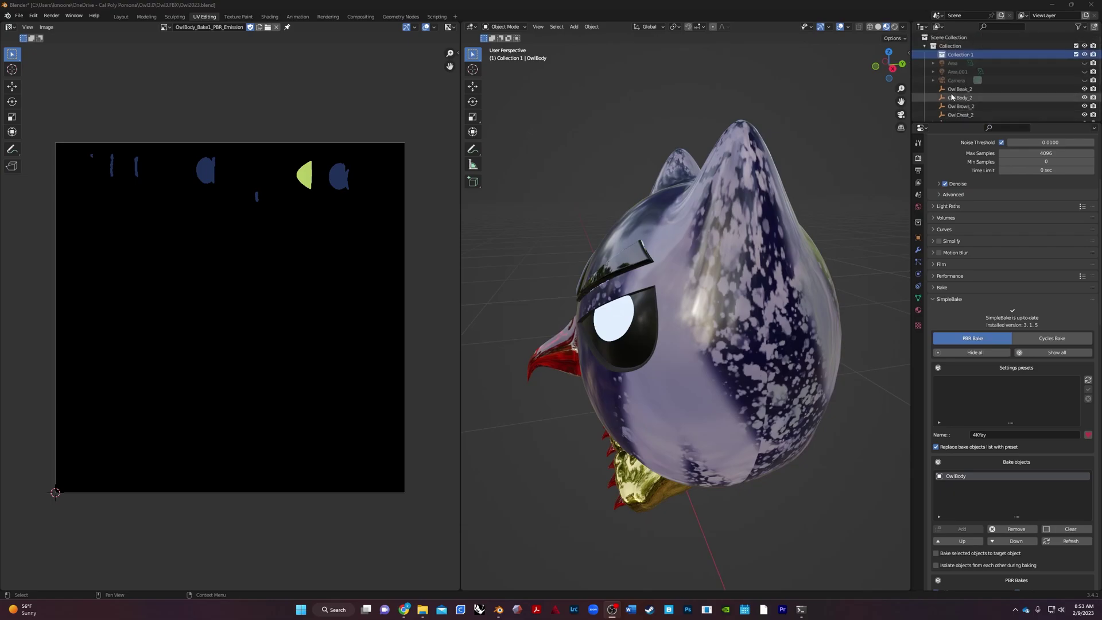
scroll(954, 94, down, 2)
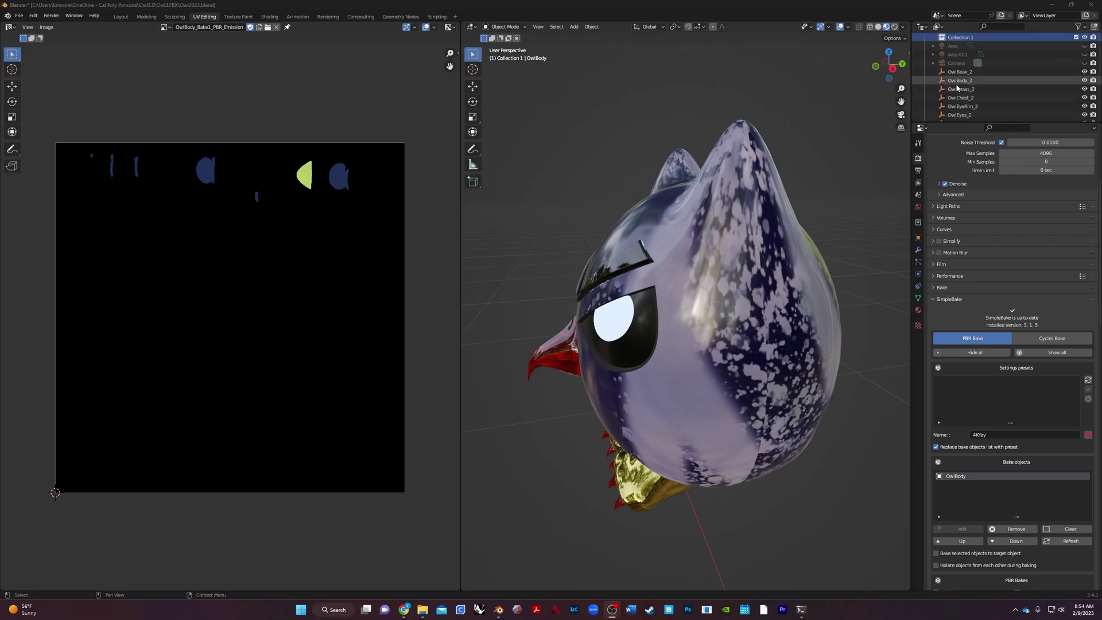
click(958, 81)
click(966, 90)
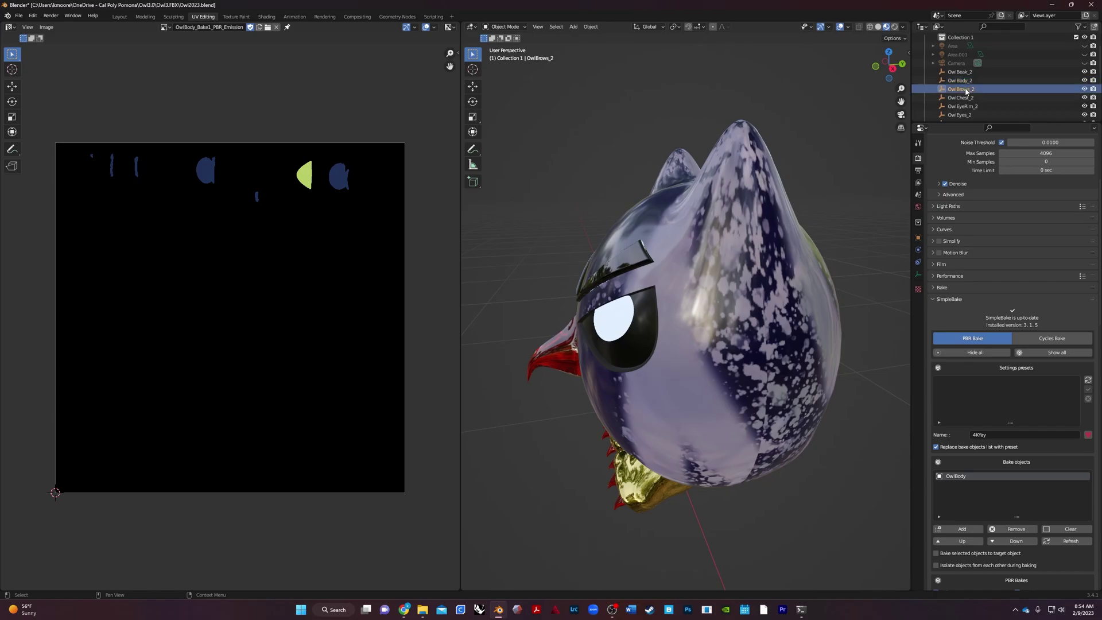
scroll(966, 91, down, 3)
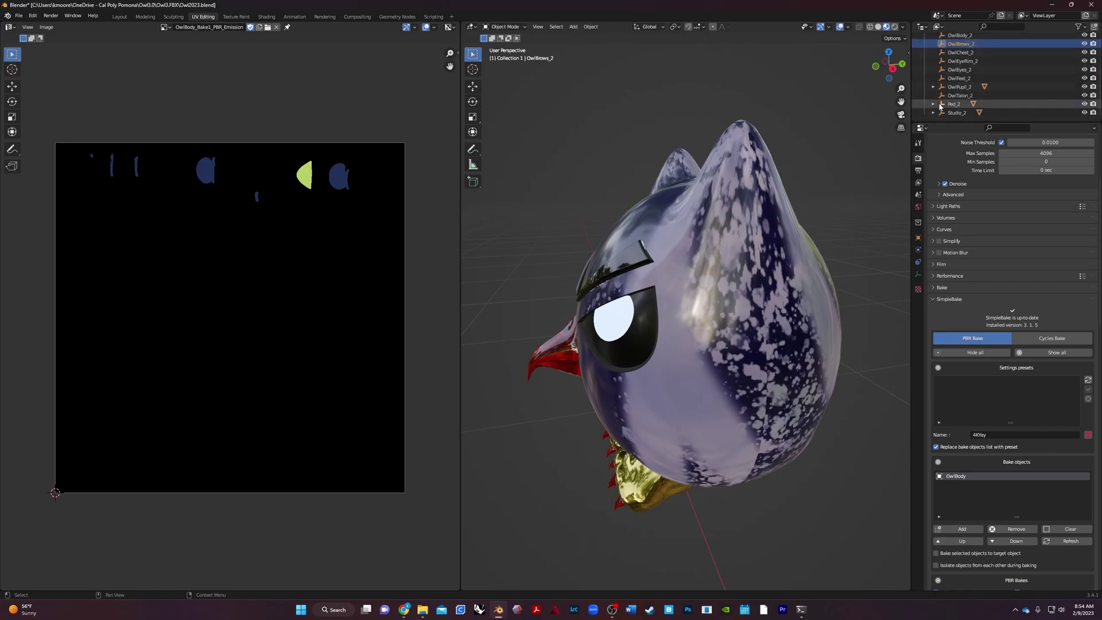
scroll(948, 100, up, 4)
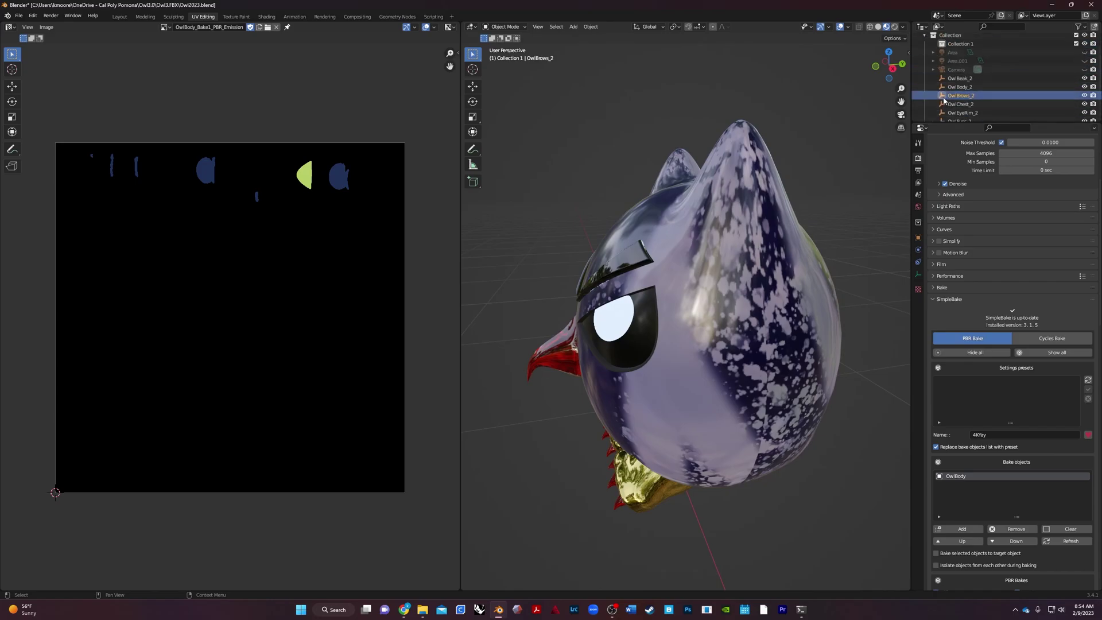
click(958, 97)
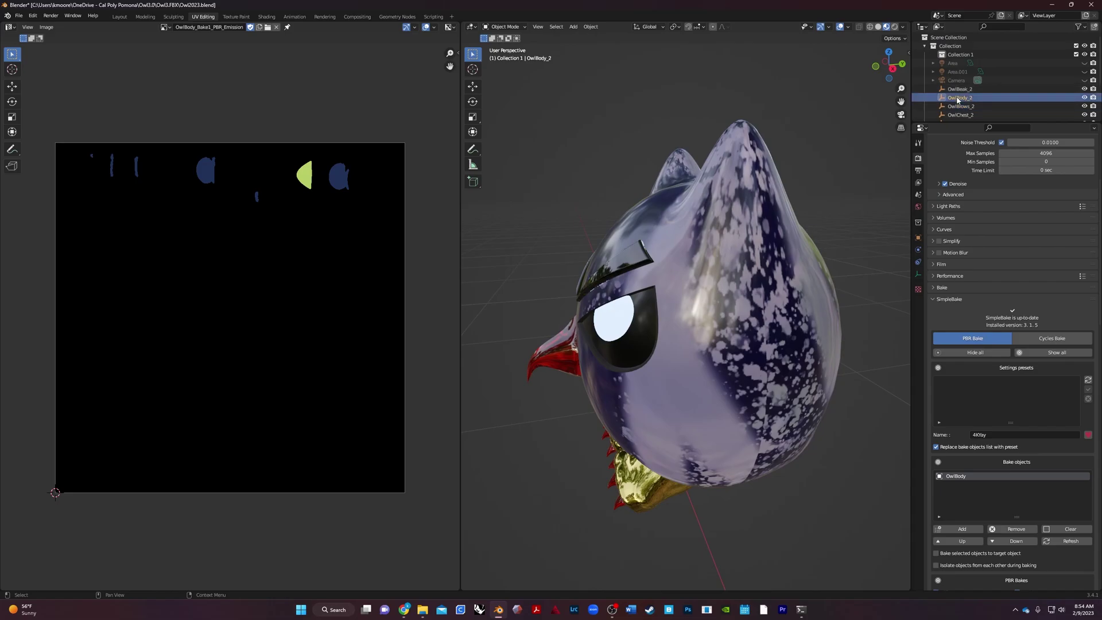
click(962, 89)
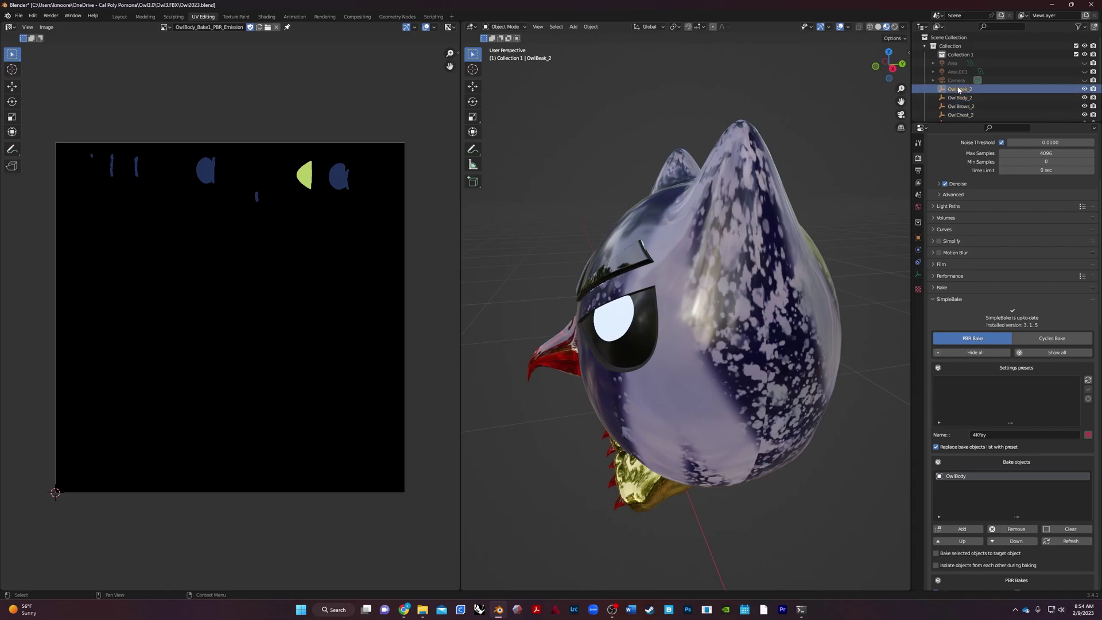
scroll(942, 98, down, 4)
click(934, 87)
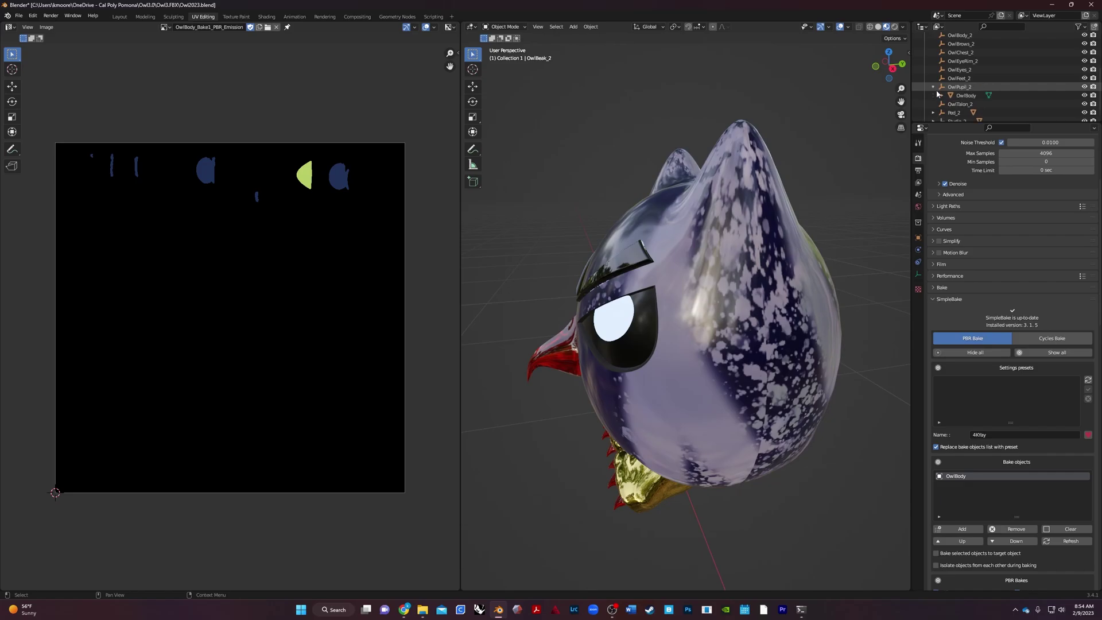
drag(959, 97, 960, 57)
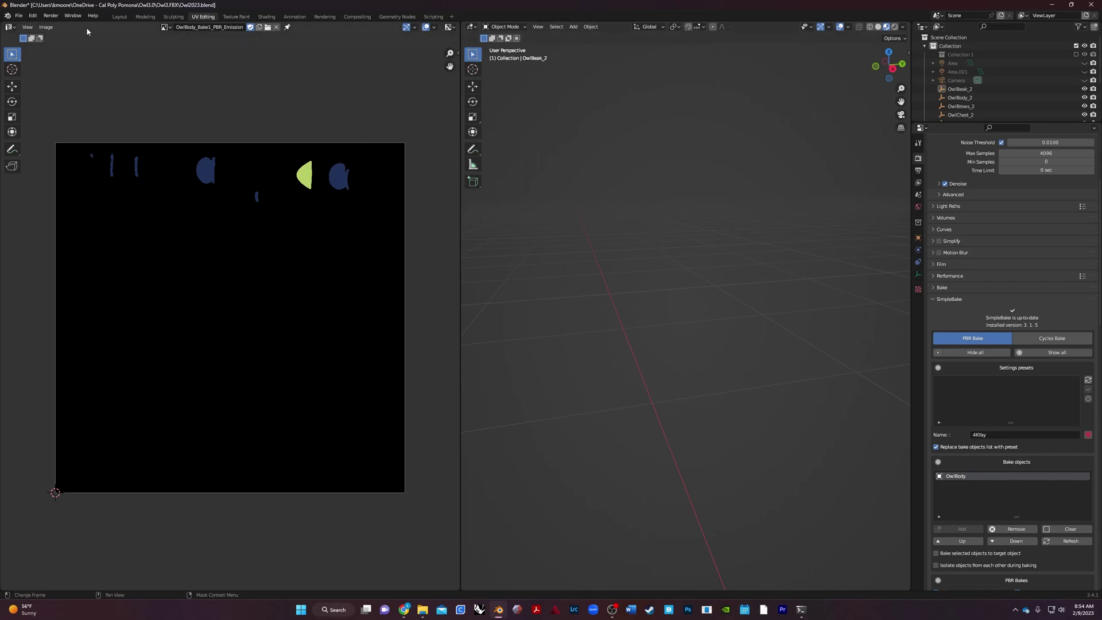
Step: Import the baked mesh Owl.fbx from the BakedOwl folder
click(20, 16)
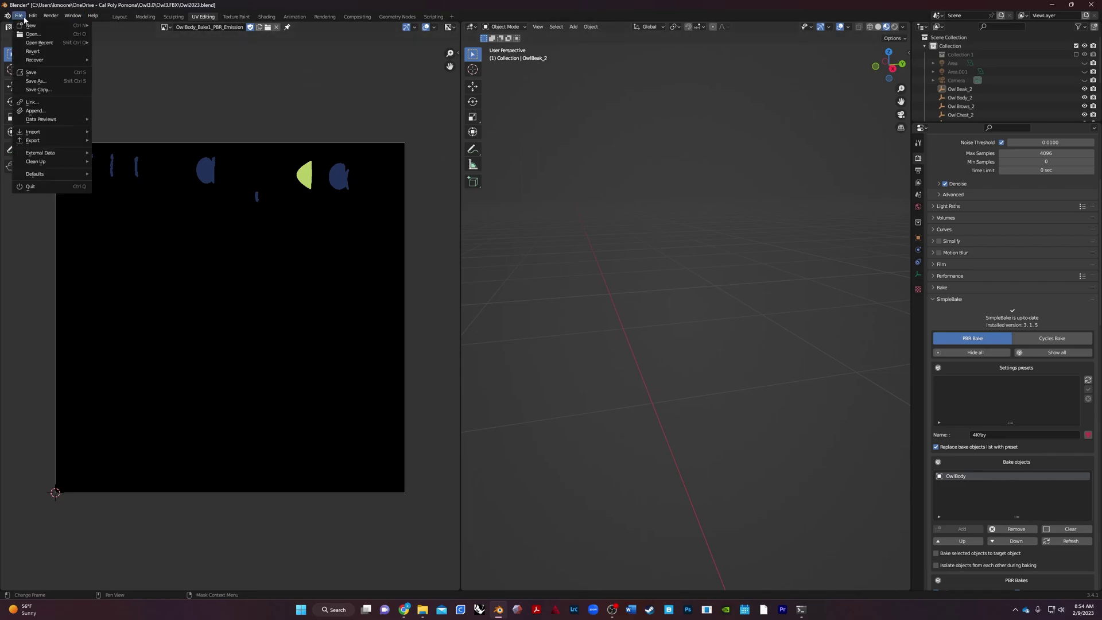
mouse_move(54, 132)
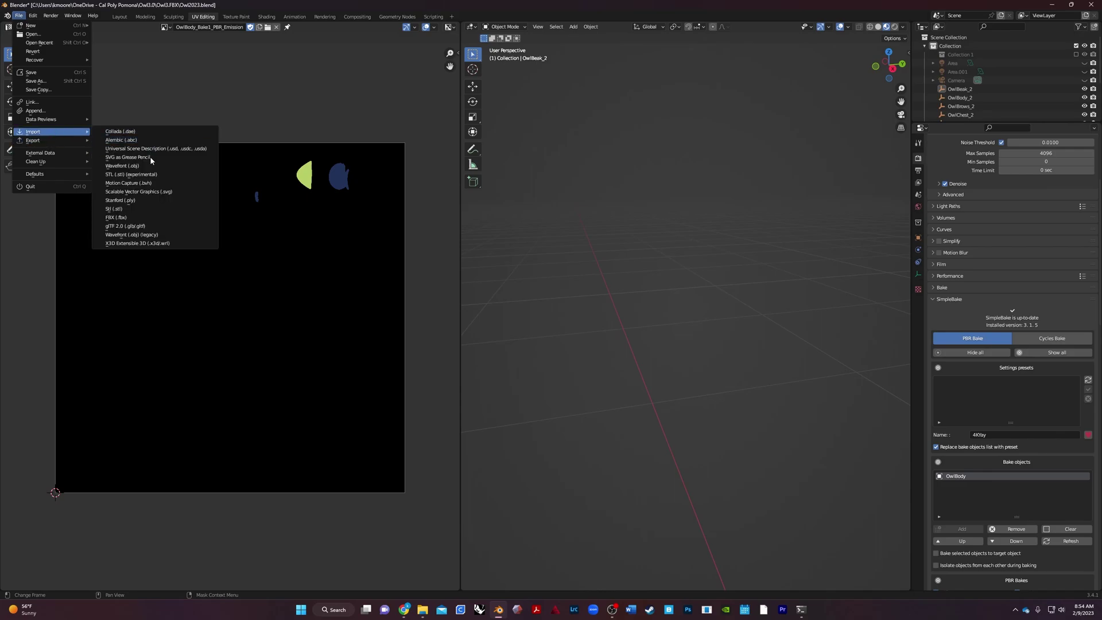
click(115, 220)
double_click(339, 81)
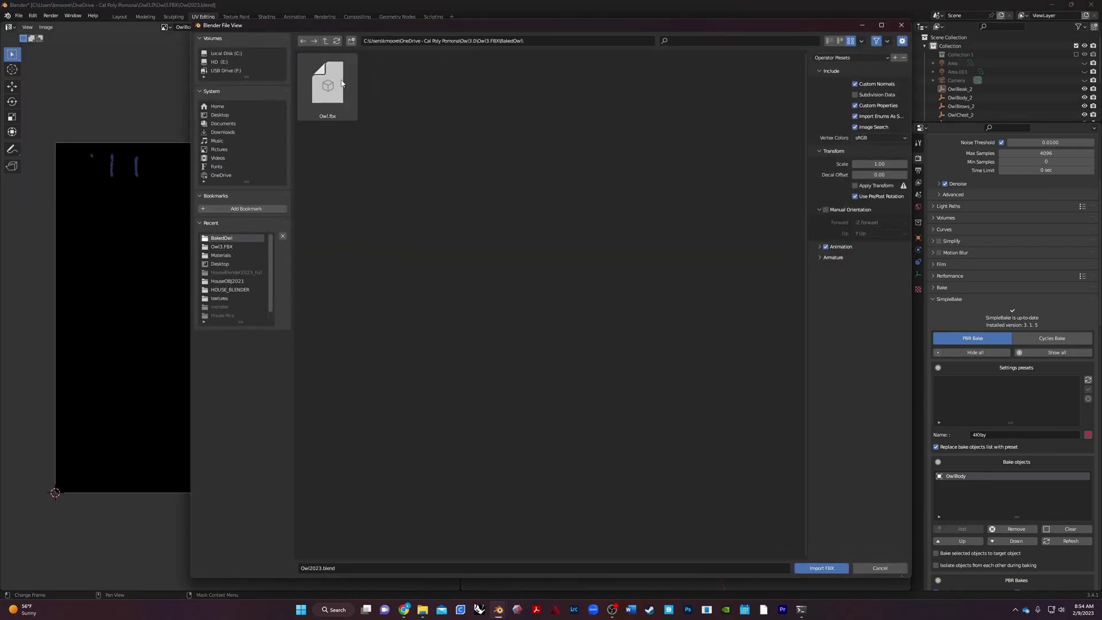
click(336, 84)
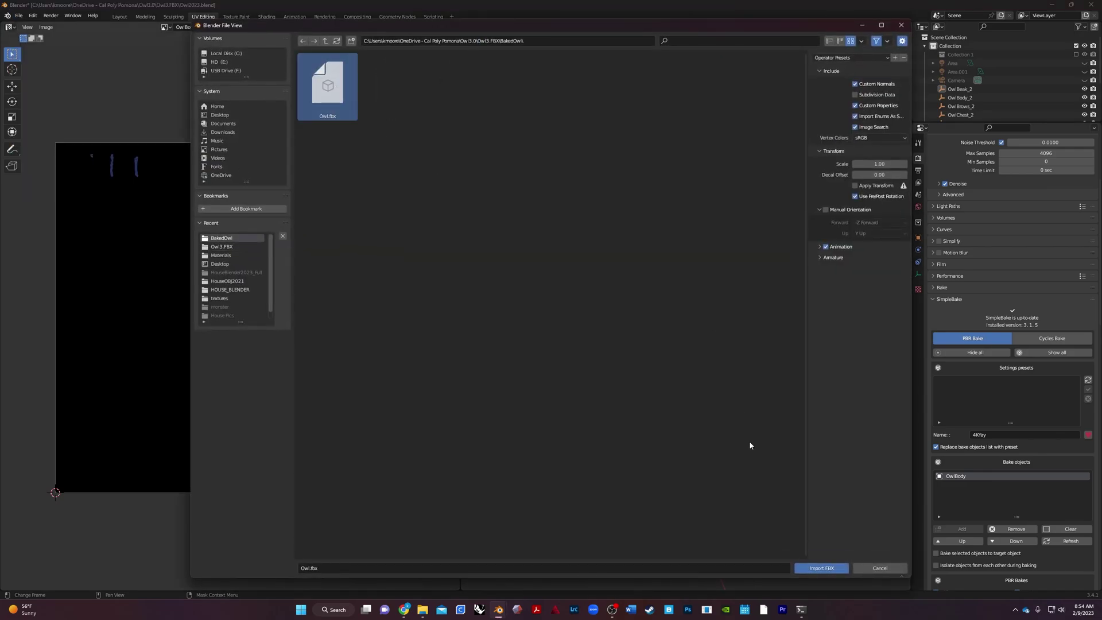
click(832, 569)
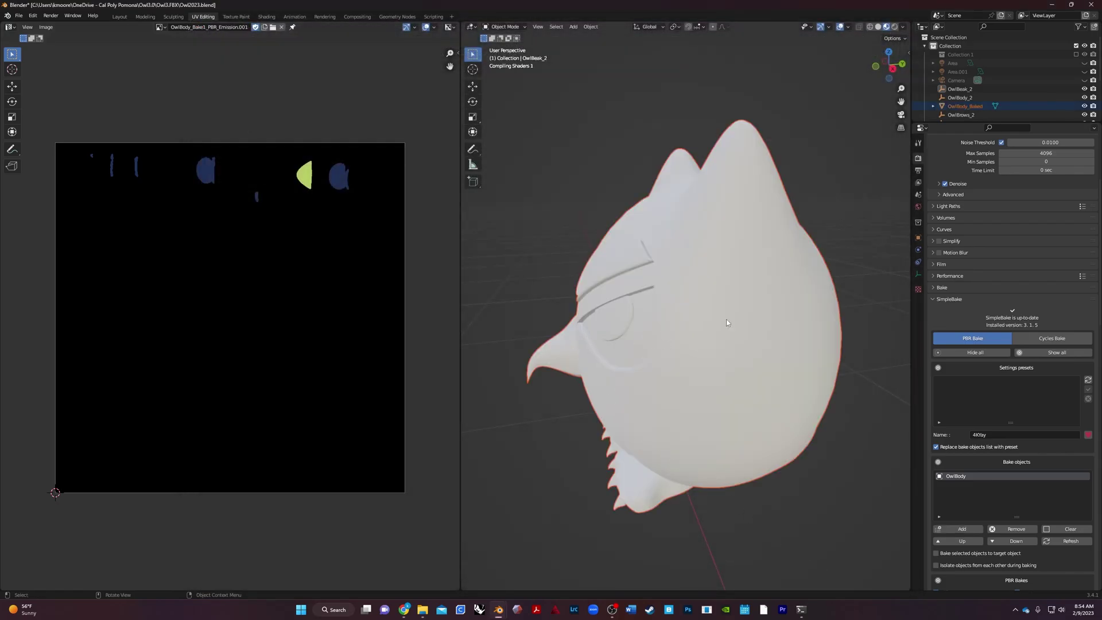
Step: Examine the imported baked owl from several sides, checking the eyes, beak, feet and feather texture
middle_drag(518, 444, 572, 406)
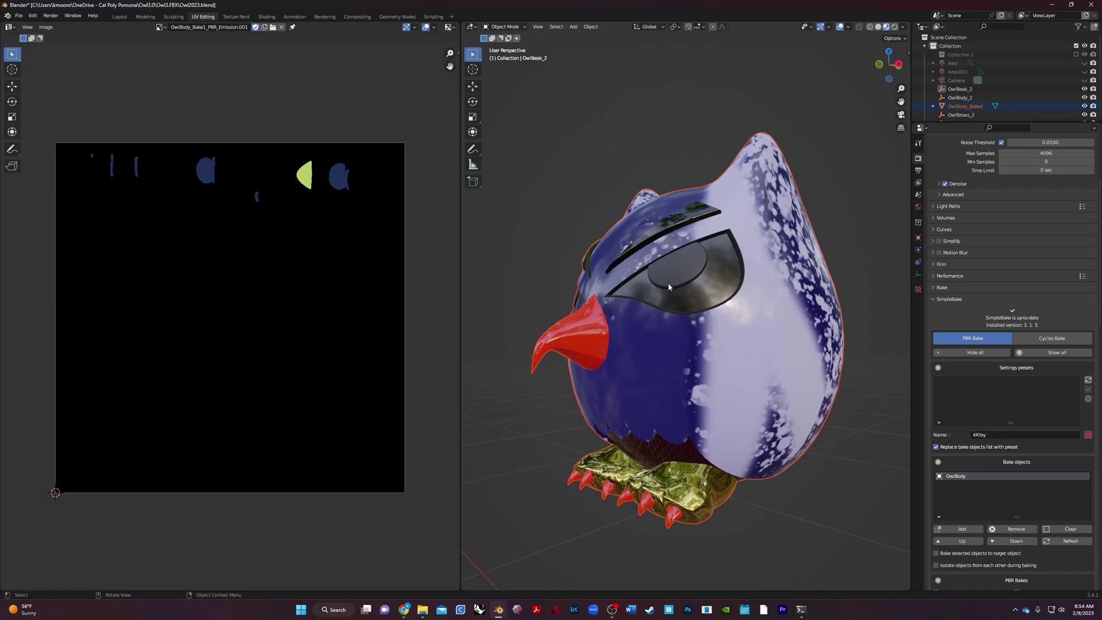
middle_drag(669, 287, 623, 320)
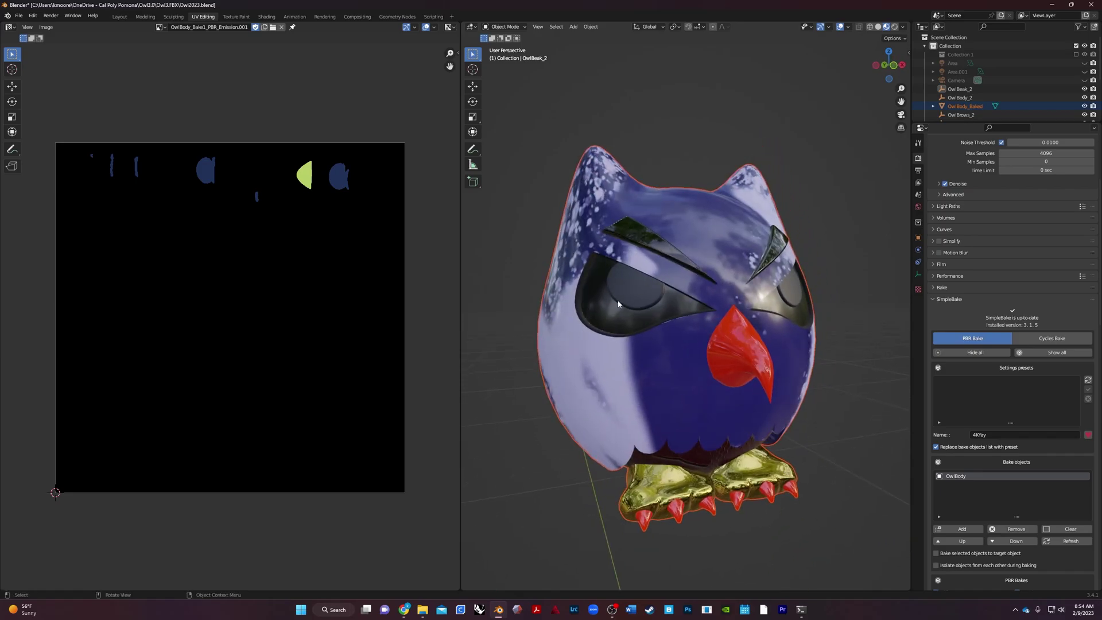
click(628, 293)
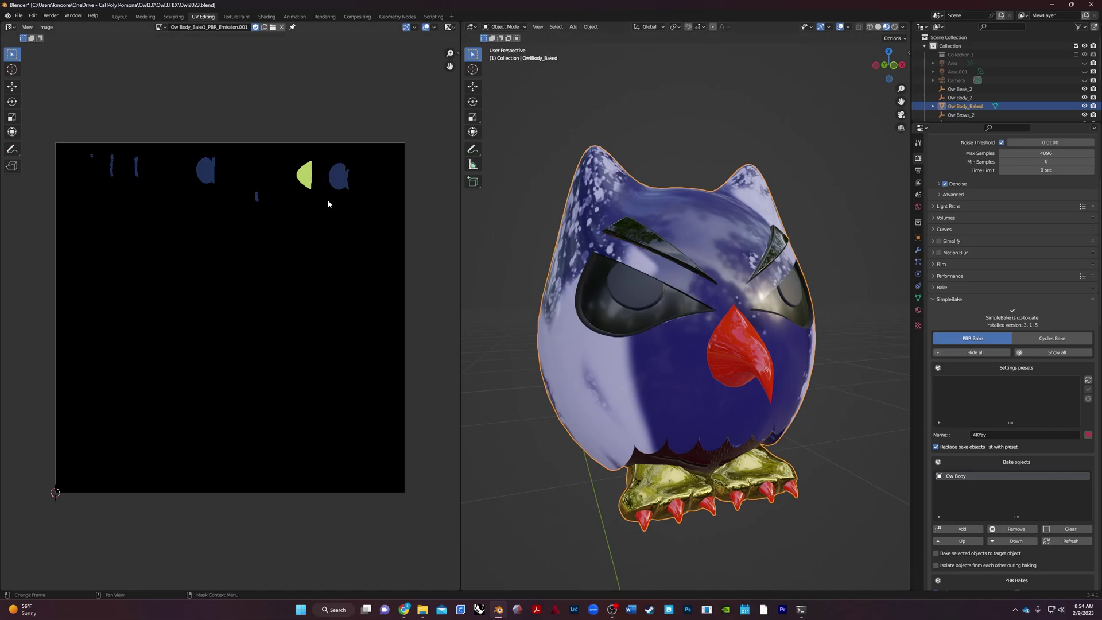
middle_drag(544, 312, 690, 272)
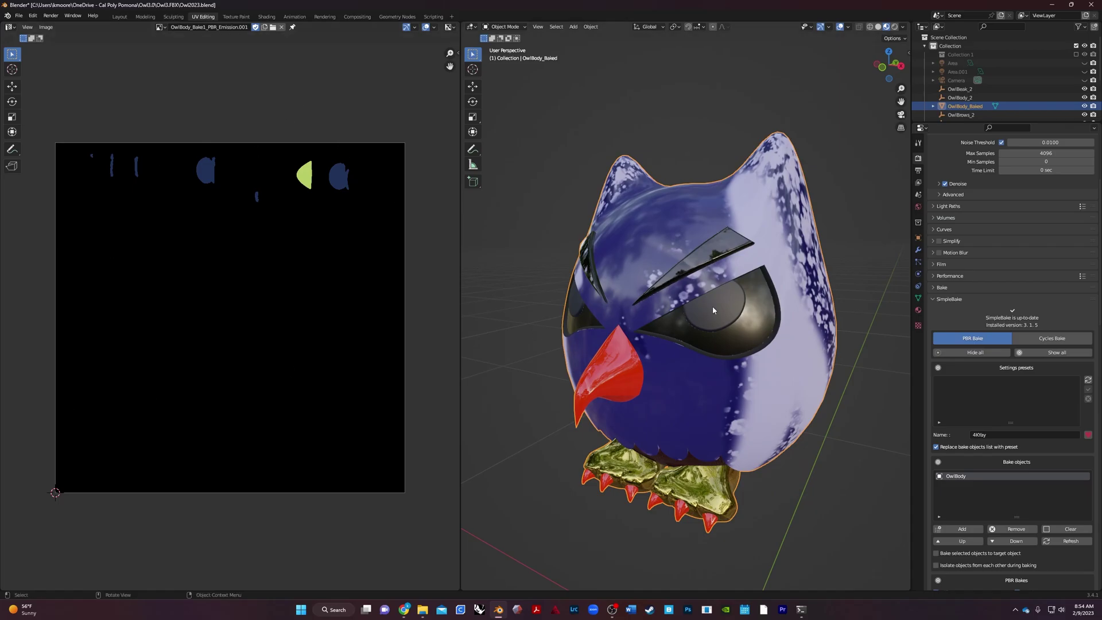
middle_drag(658, 348, 713, 481)
scroll(664, 506, up, 6)
scroll(642, 511, down, 6)
middle_drag(642, 511, 835, 344)
scroll(793, 374, down, 4)
scroll(749, 480, up, 4)
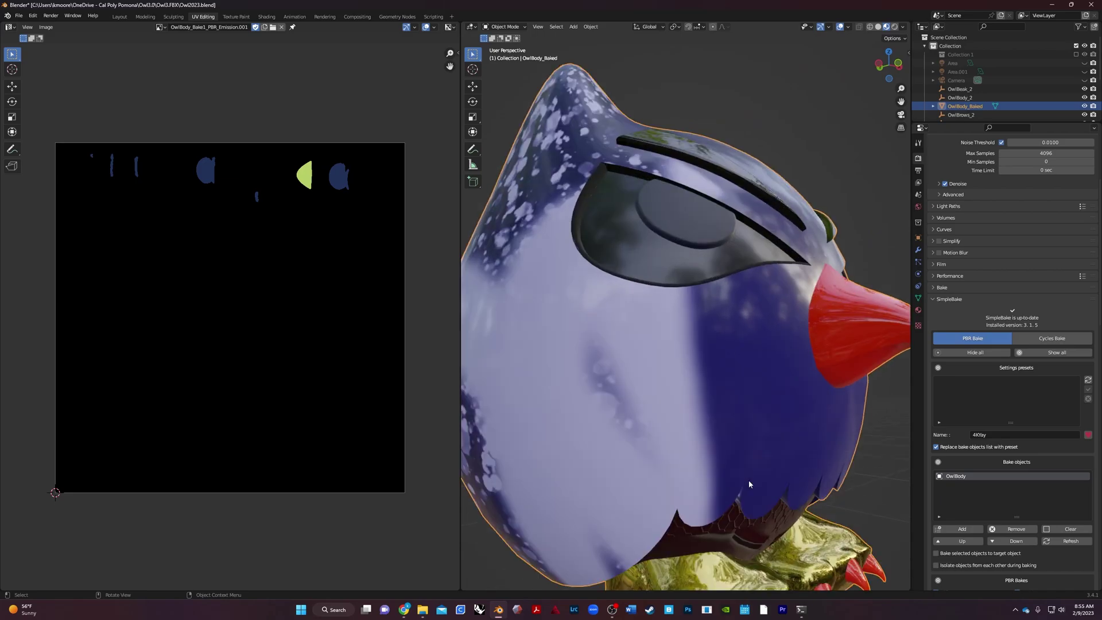
scroll(744, 470, down, 4)
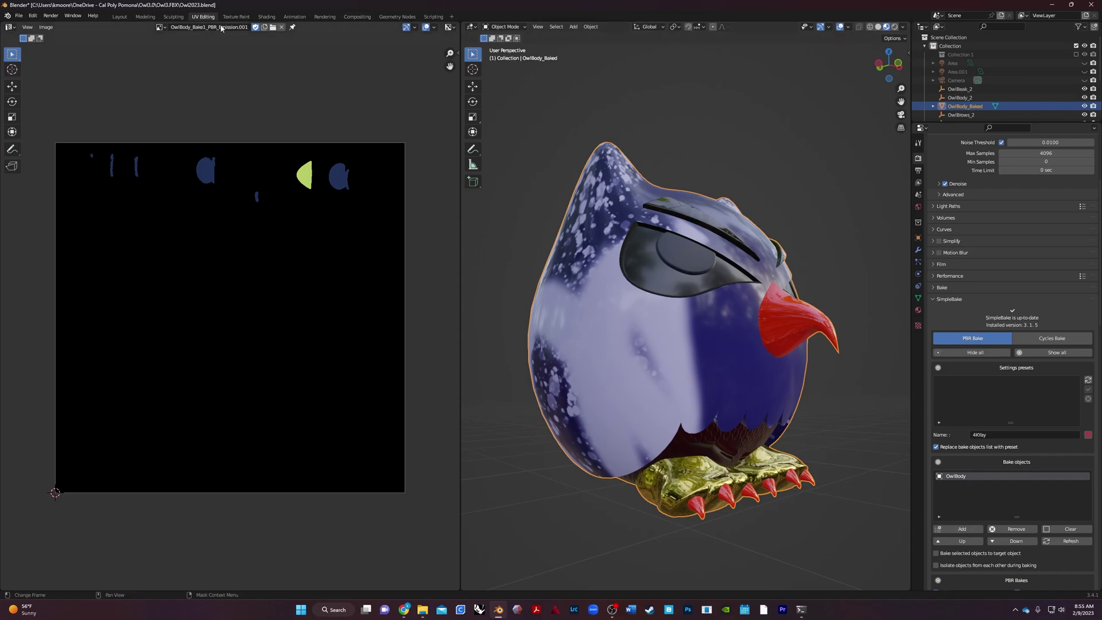
Step: Switch to the Shading workspace and move the PBR Normal image node closer to the Normal Map node
click(267, 17)
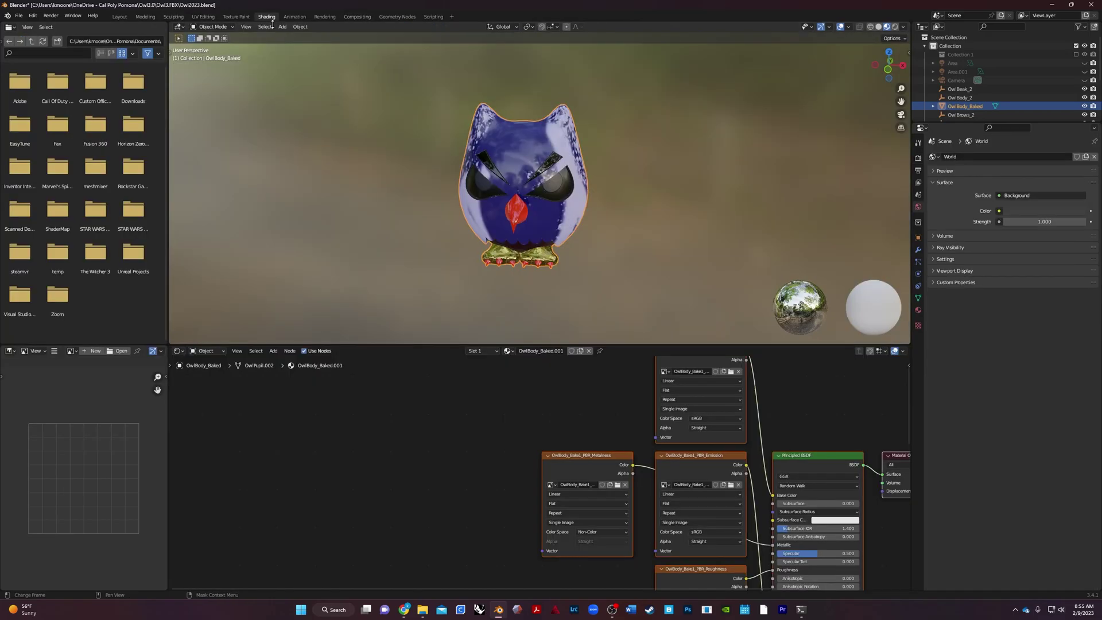
scroll(627, 372, down, 5)
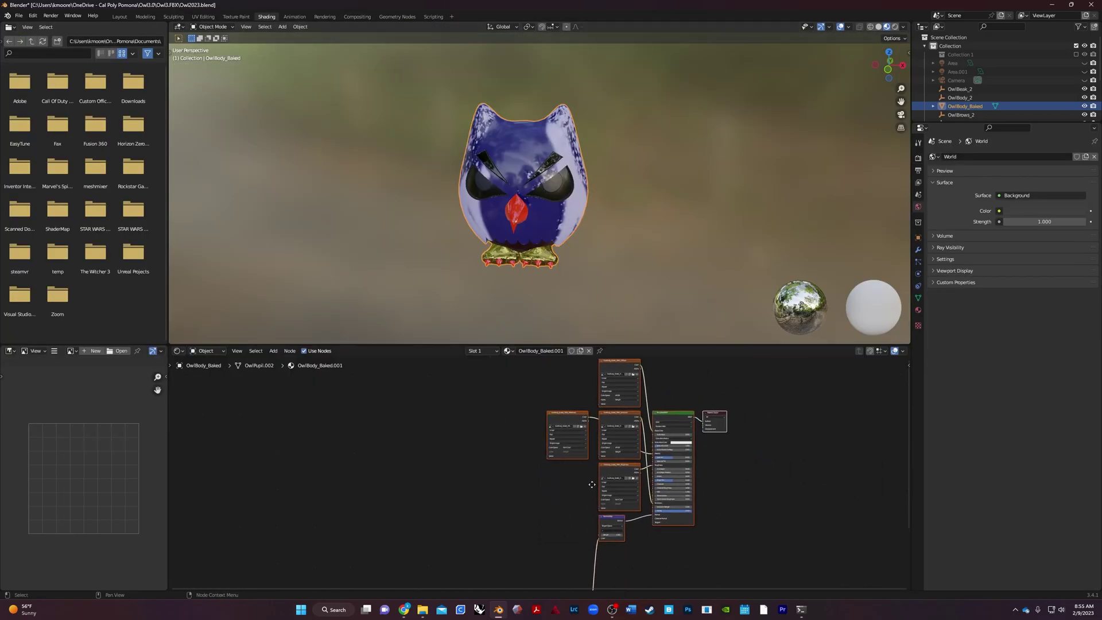
scroll(565, 476, down, 2)
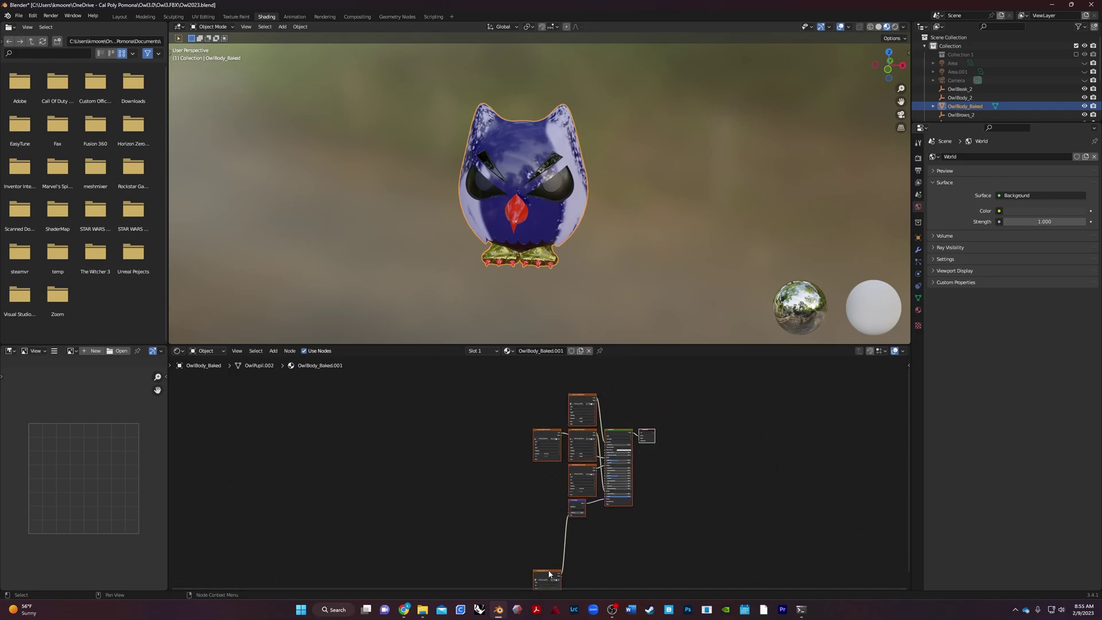
drag(549, 574, 591, 418)
scroll(642, 415, up, 2)
scroll(642, 415, up, 5)
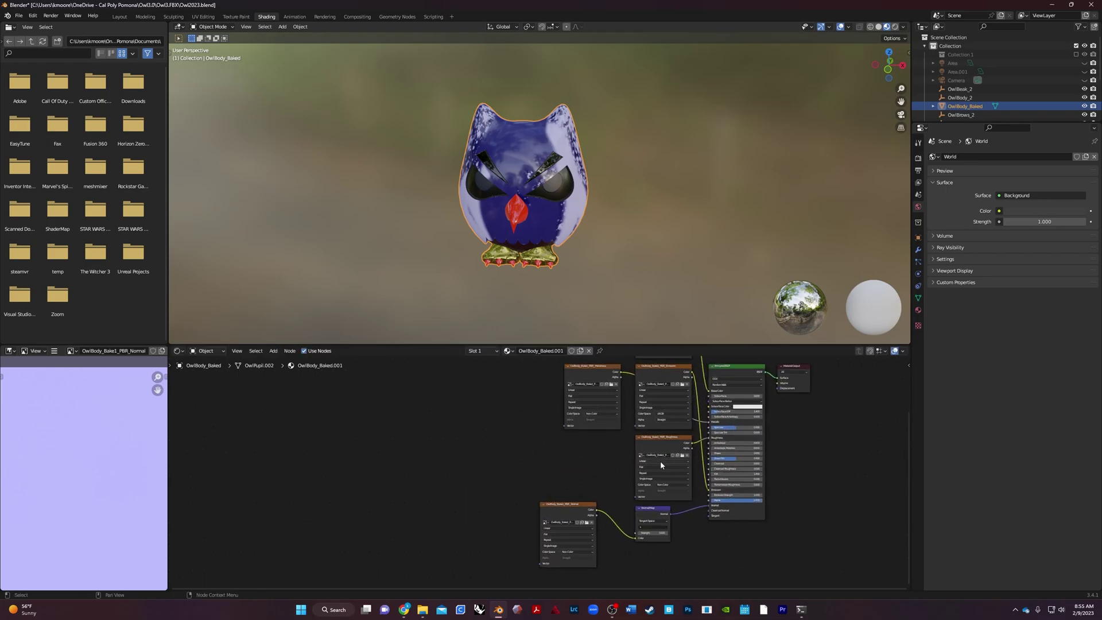
Step: Examine the Roughness and Normal texture connections in the baked material and the owl's surface up close
middle_drag(617, 411, 473, 406)
scroll(472, 406, up, 3)
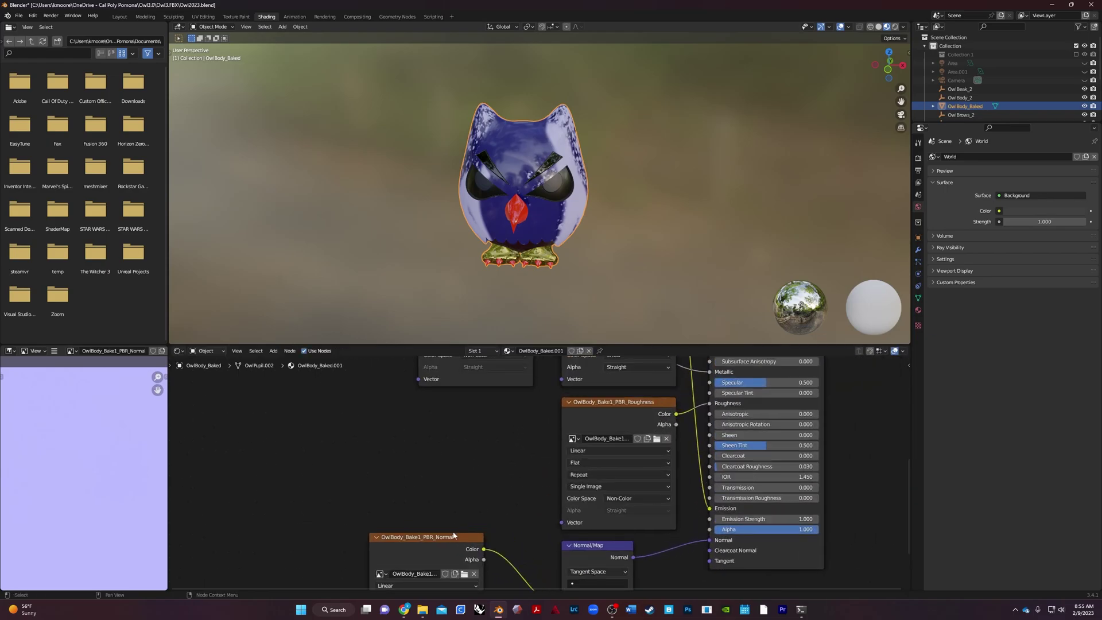
middle_drag(505, 445, 392, 527)
scroll(536, 317, up, 4)
scroll(546, 294, up, 5)
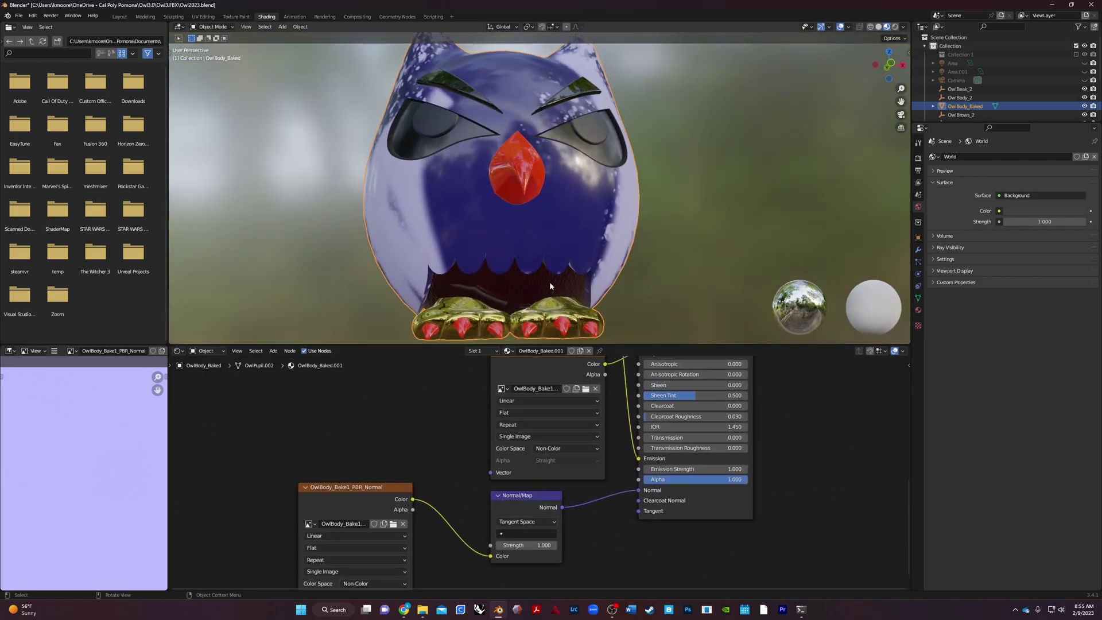
Step: Examine the baked owl's feet, claws and hexagonal lower-body texture up close, and check the whole front view
scroll(546, 293, down, 3)
shift+middle_drag(547, 298, 627, 149)
scroll(717, 132, up, 6)
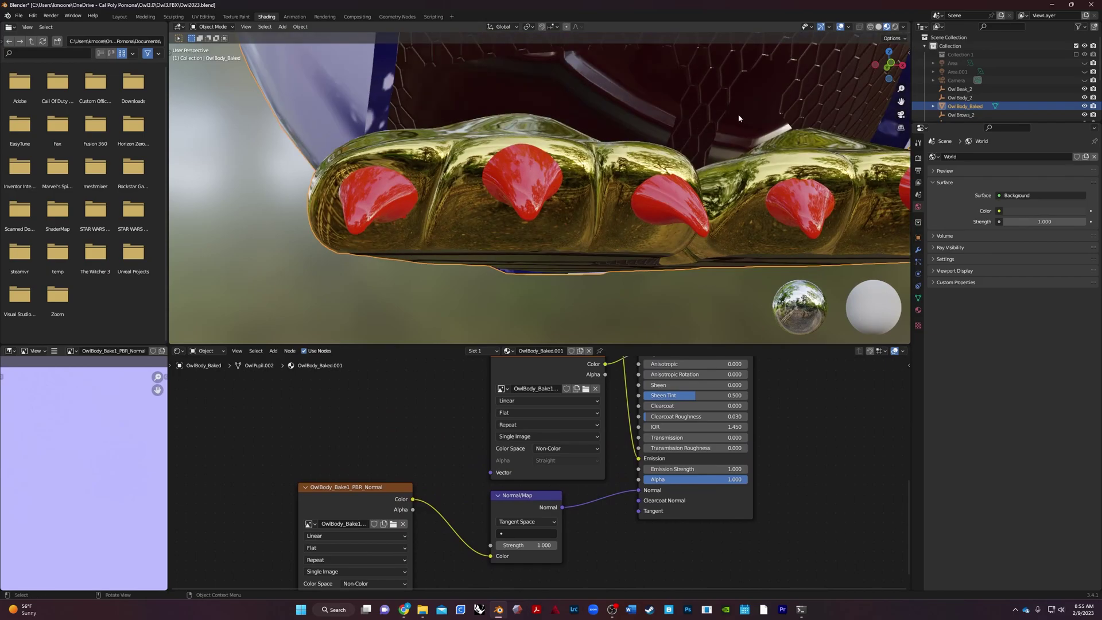
middle_drag(705, 135, 699, 146)
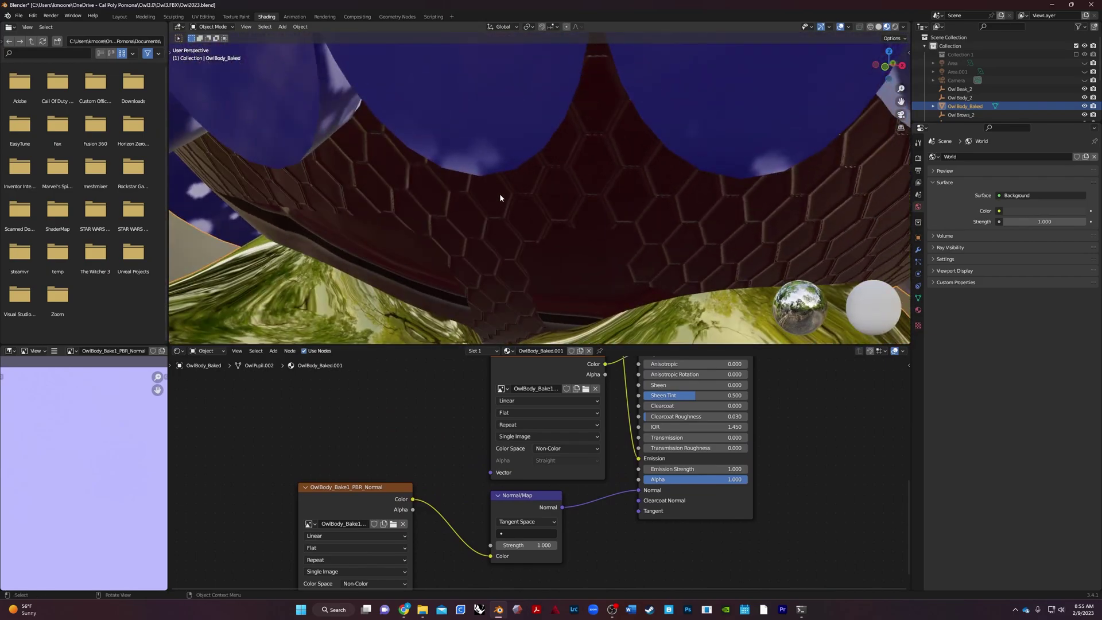
scroll(500, 194, down, 4)
middle_drag(536, 240, 643, 203)
scroll(615, 207, up, 3)
scroll(543, 221, down, 5)
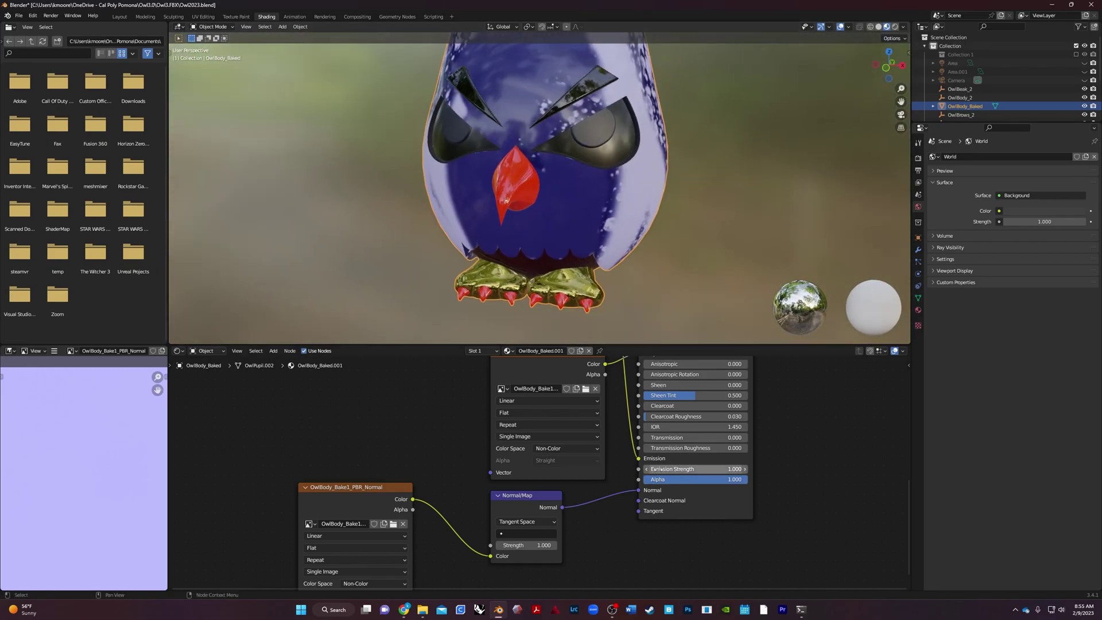
Step: Rearrange the PBR Roughness and PBR Emission image nodes beside the Principled BSDF so their connections are easy to follow
middle_drag(588, 420, 570, 463)
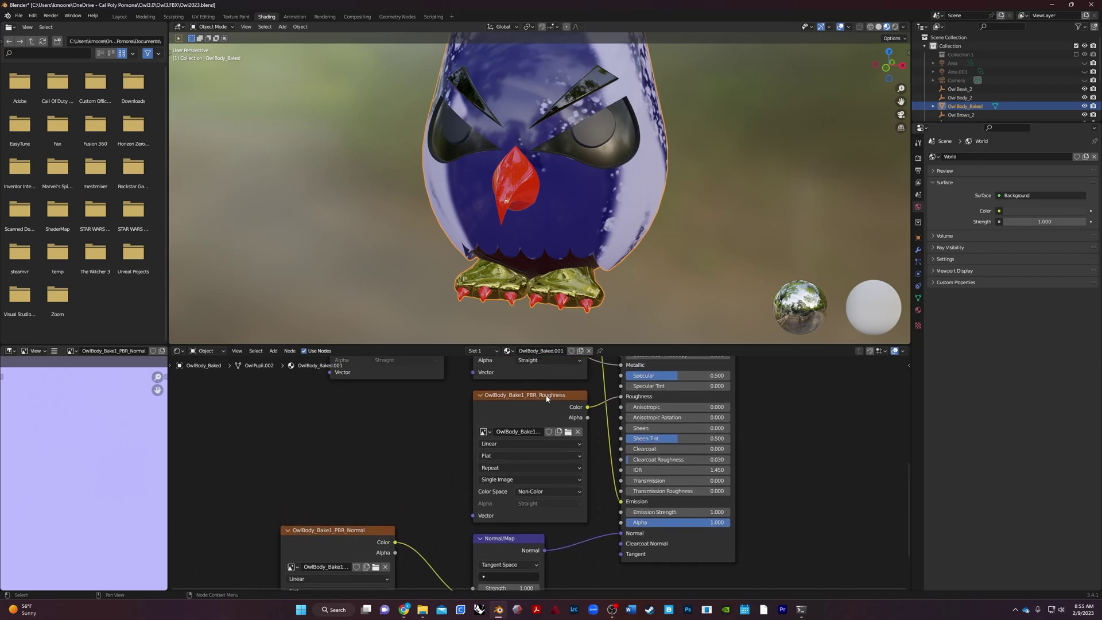
drag(546, 398, 373, 393)
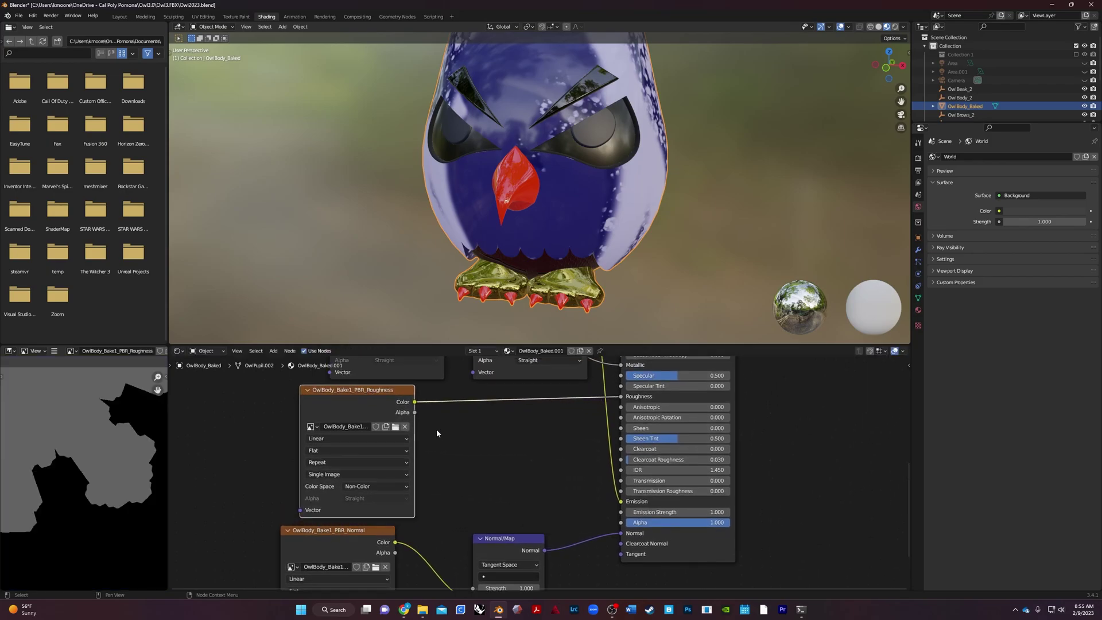
middle_drag(492, 443, 447, 583)
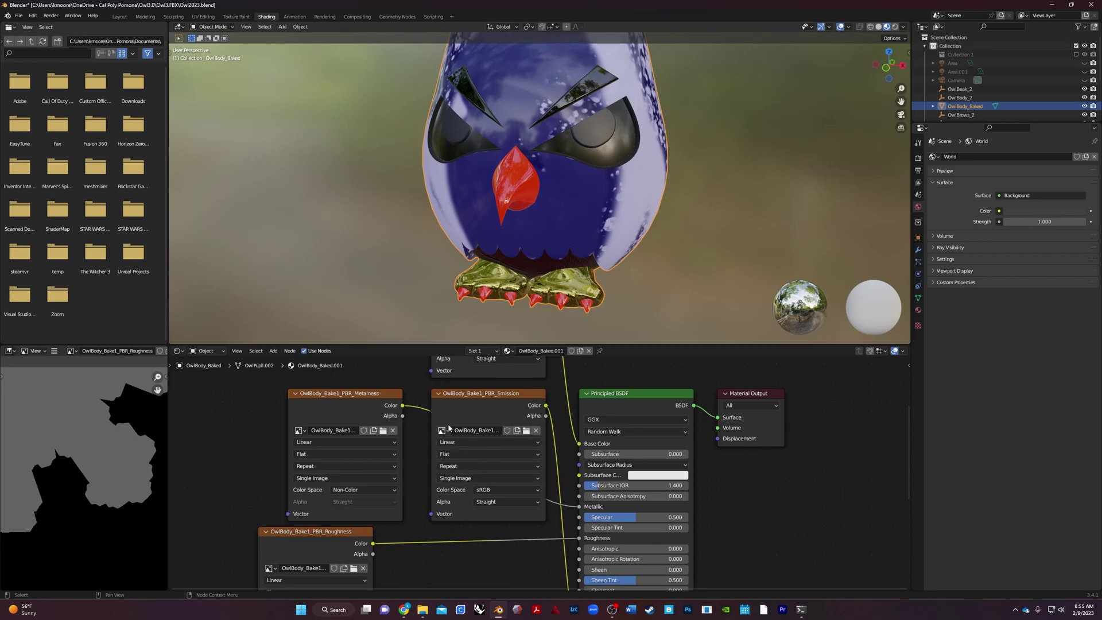
drag(475, 396, 476, 504)
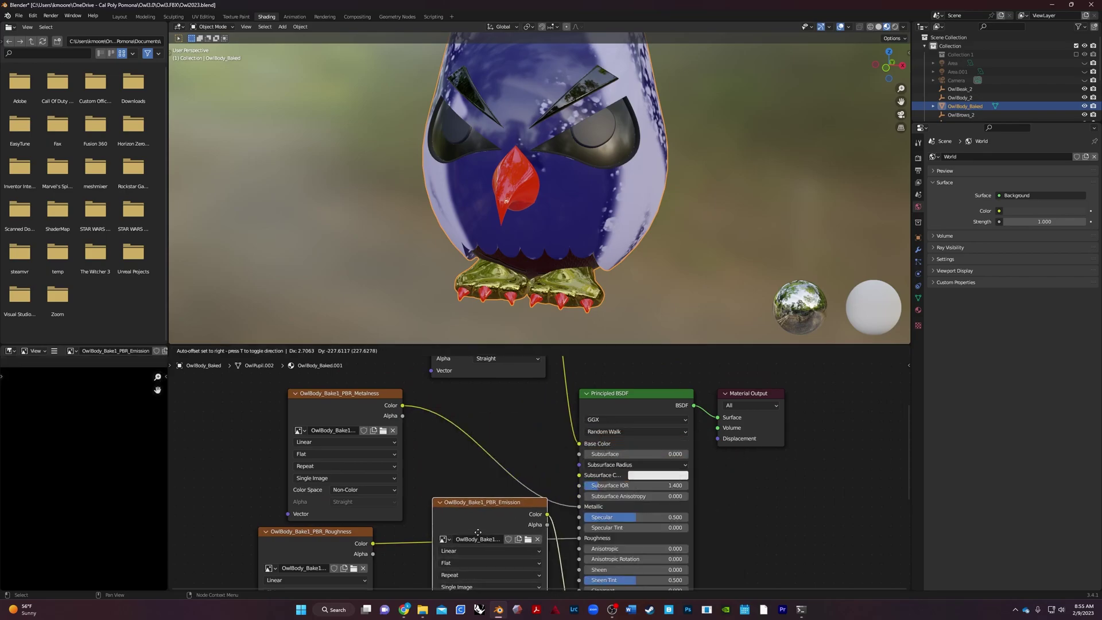
middle_drag(520, 508, 630, 388)
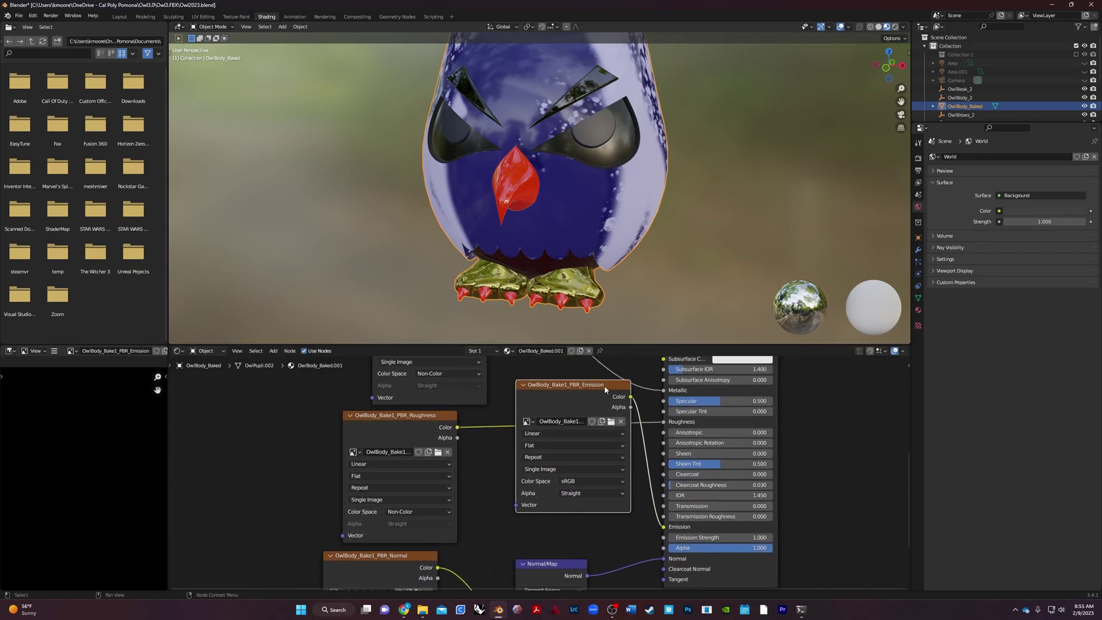
drag(605, 390, 581, 444)
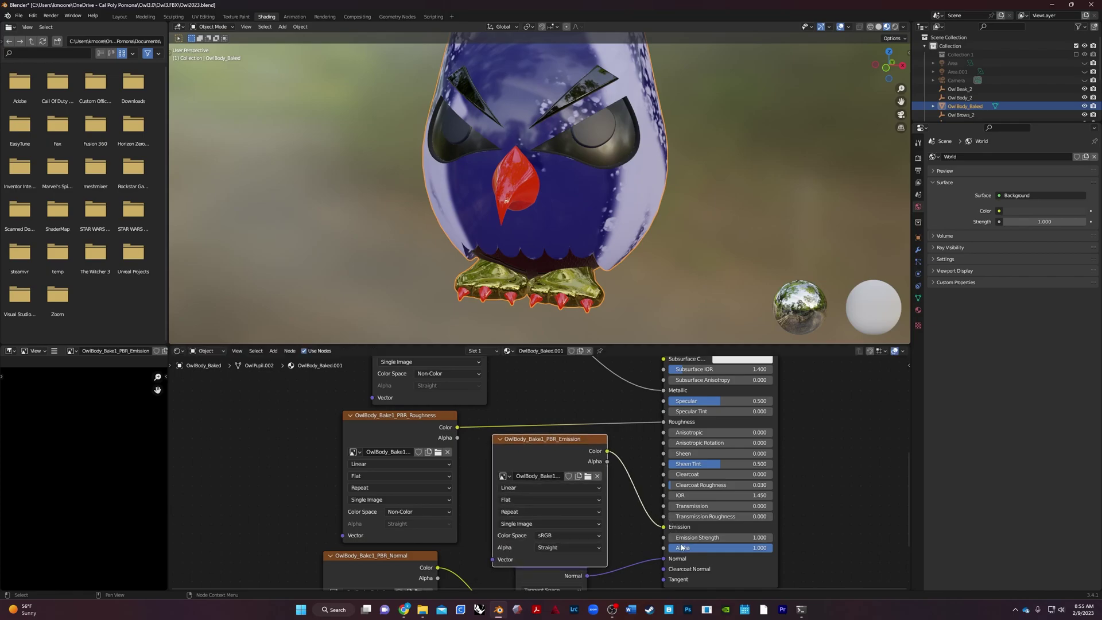
Step: Raise the Principled BSDF's Emission Strength to 943.2 and check the eye glow from the sides
drag(683, 537, 741, 538)
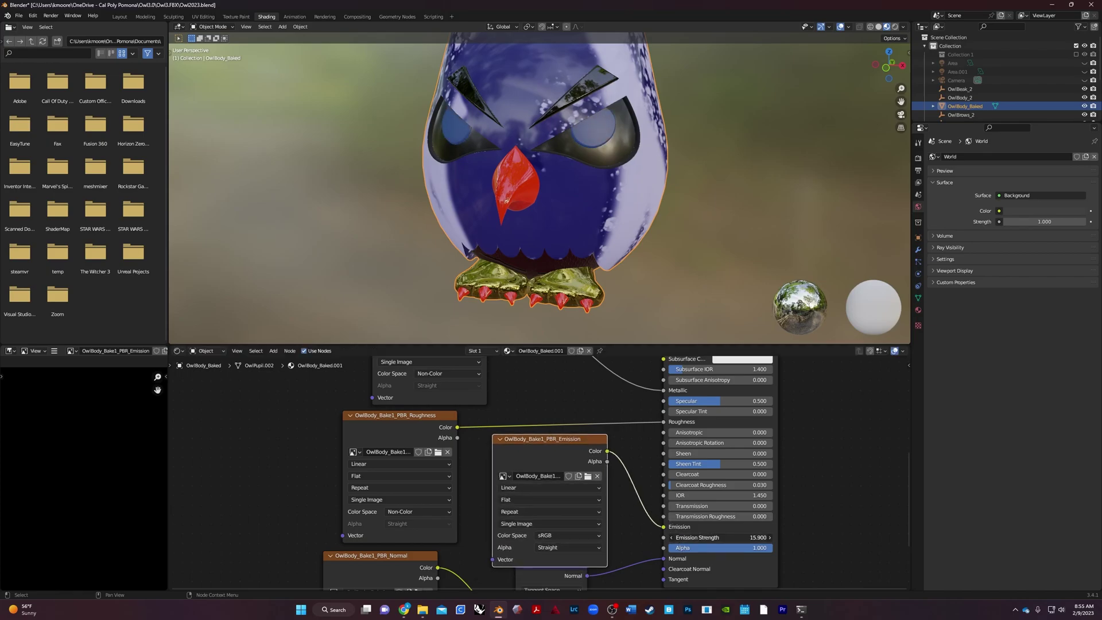
drag(741, 537, 758, 538)
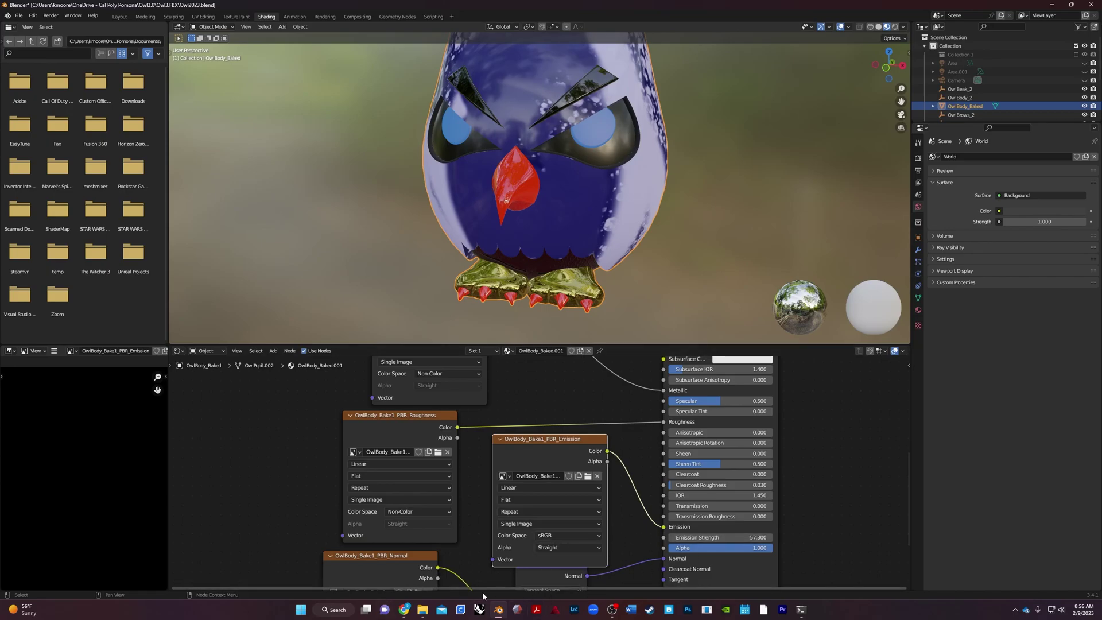
mouse_move(683, 249)
middle_down()
mouse_move(711, 246)
mouse_move(729, 230)
mouse_move(675, 231)
middle_up()
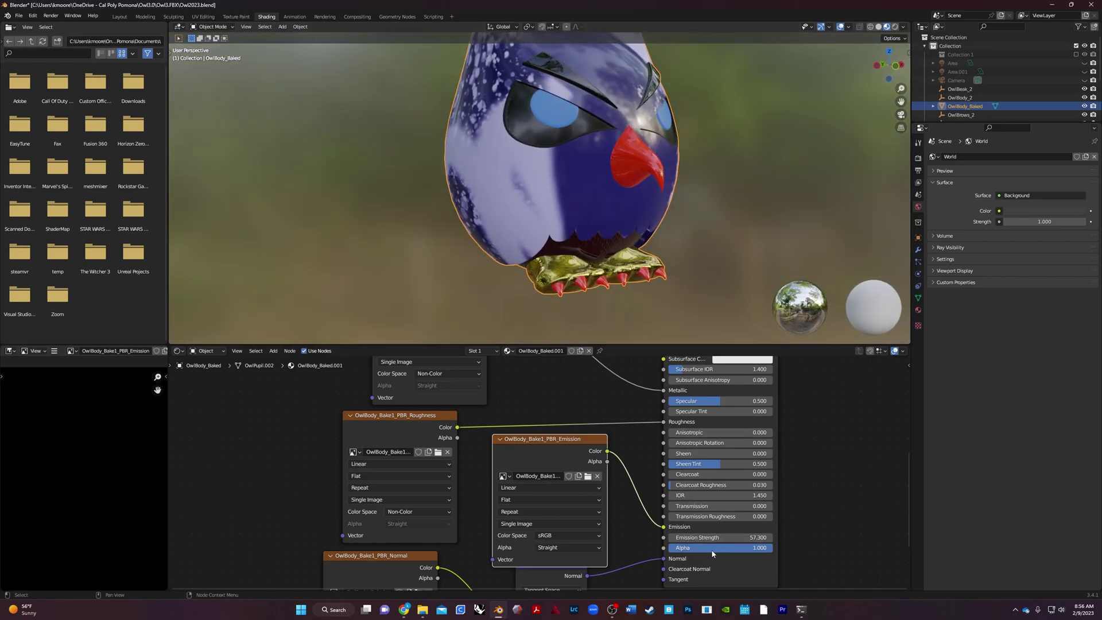
drag(714, 537, 778, 537)
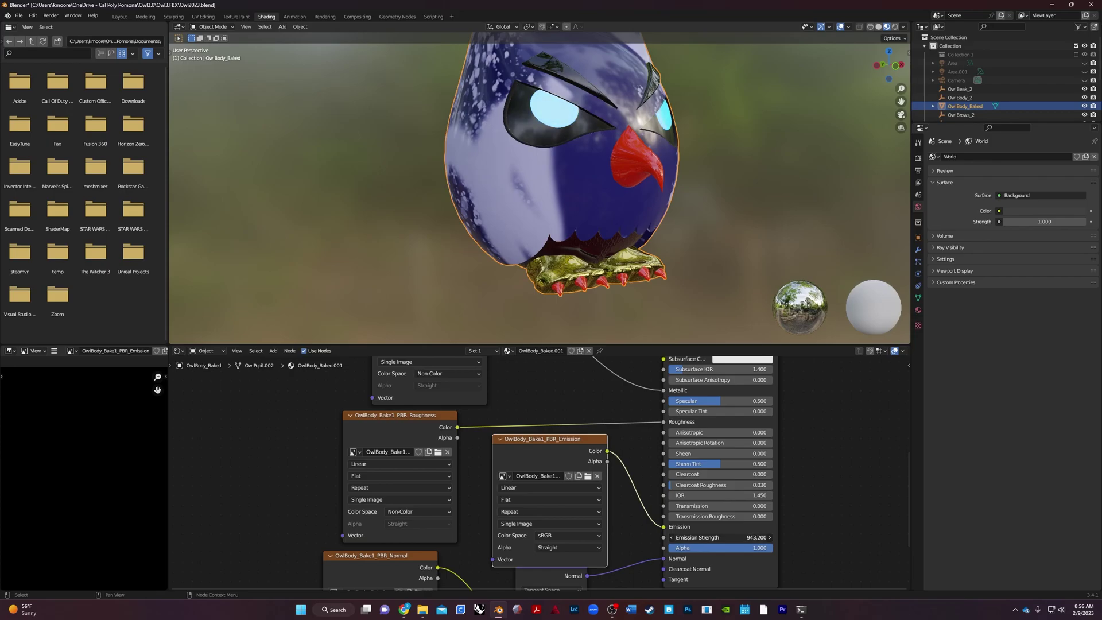
middle_drag(701, 165, 540, 188)
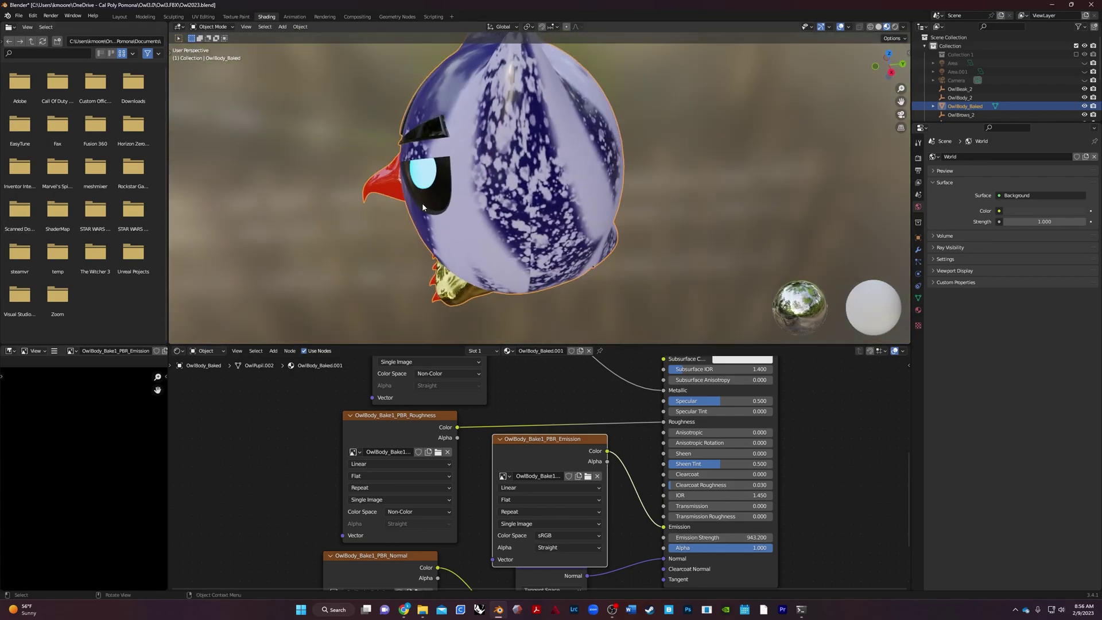
middle_drag(482, 216, 391, 173)
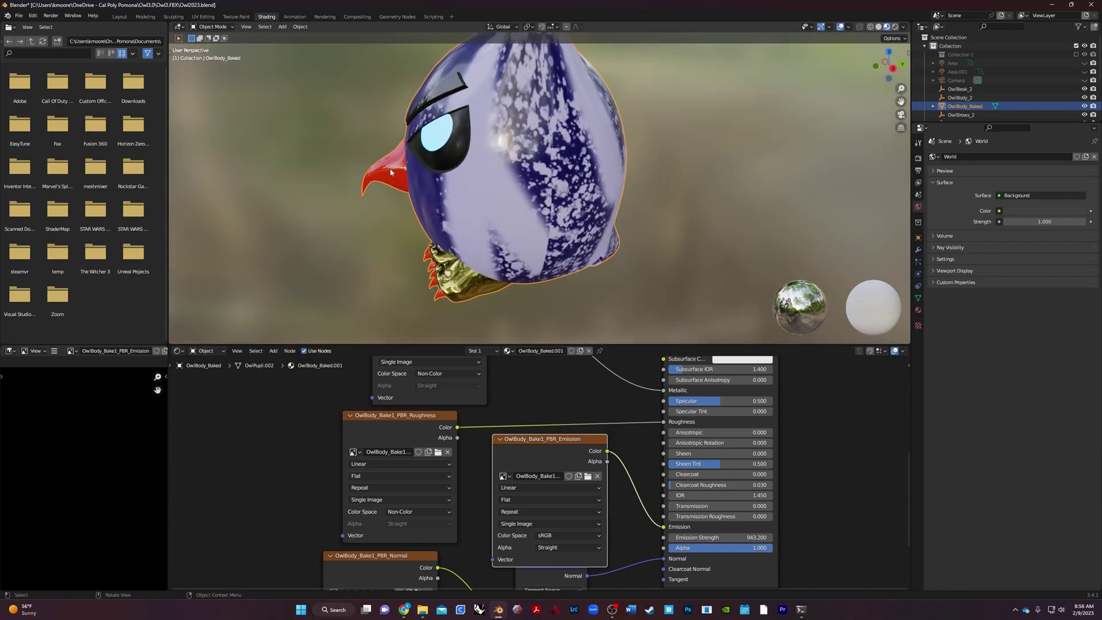
Step: Set the Principled BSDF's Transmission to 1.000 in the baked owl material
middle_drag(465, 491, 446, 549)
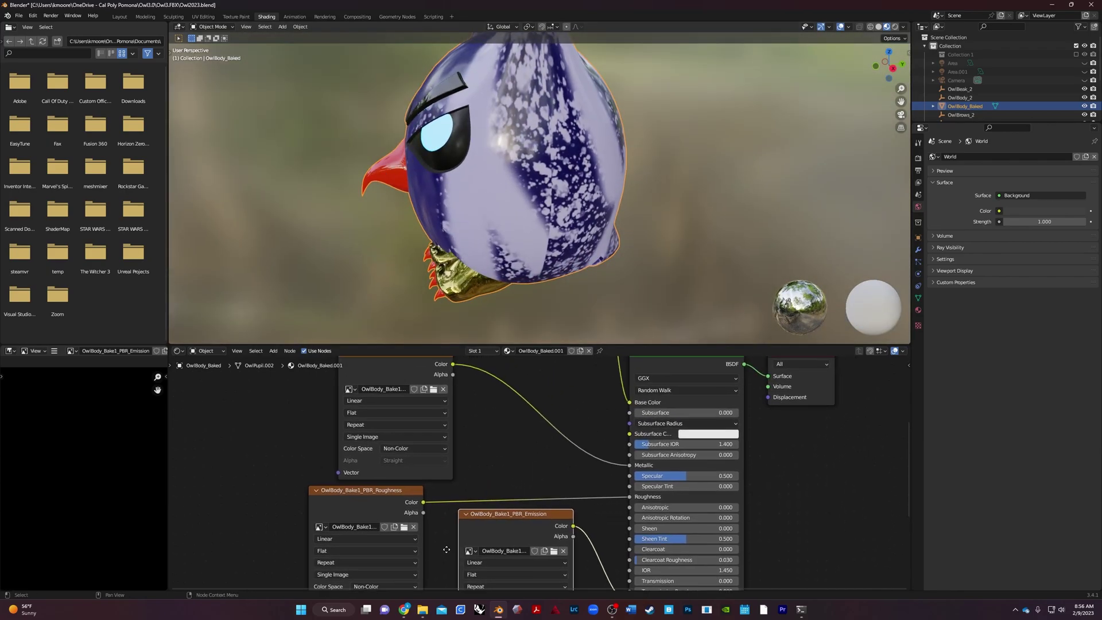
middle_drag(378, 545, 390, 429)
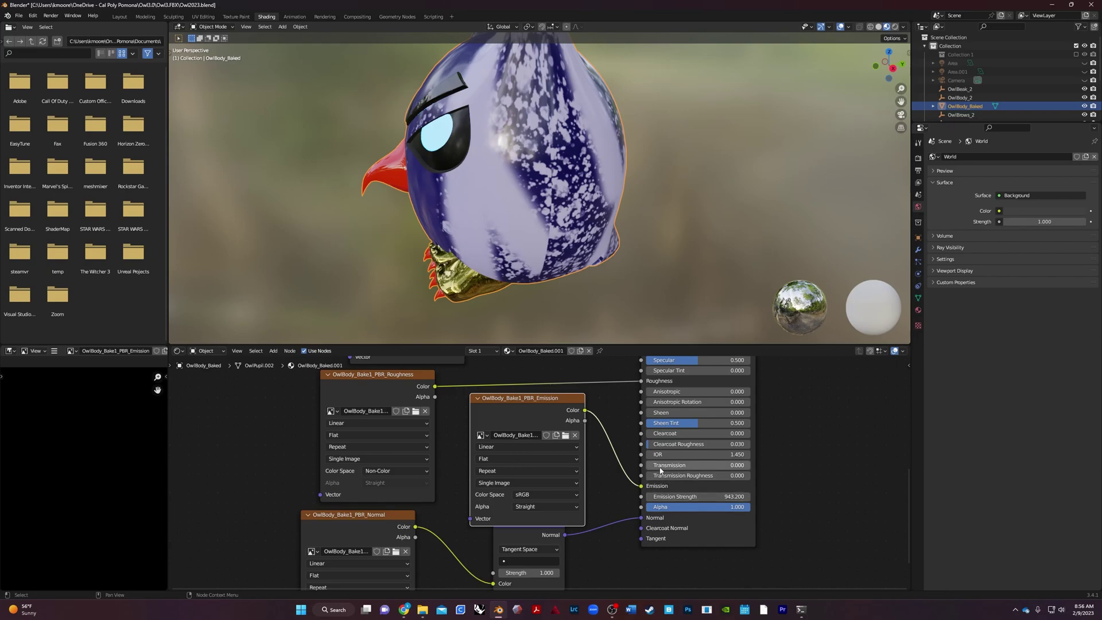
drag(659, 468, 746, 465)
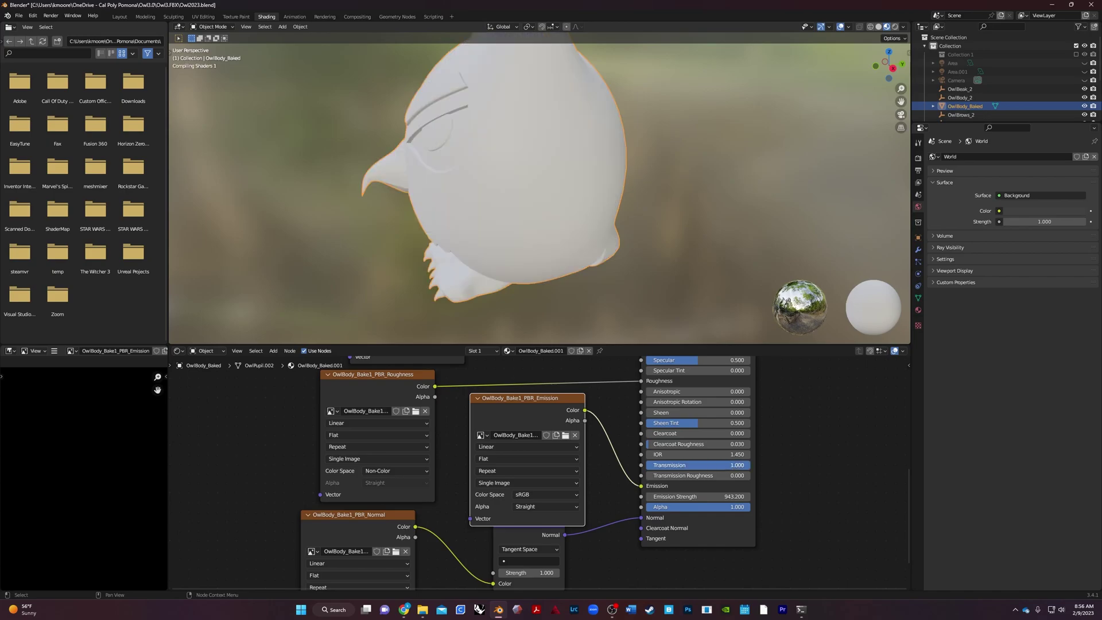
Step: Examine the transmissive owl's body, beak and eyes from several sides, along with the Metalness and Roughness connections
middle_drag(374, 266, 442, 301)
scroll(442, 301, up, 4)
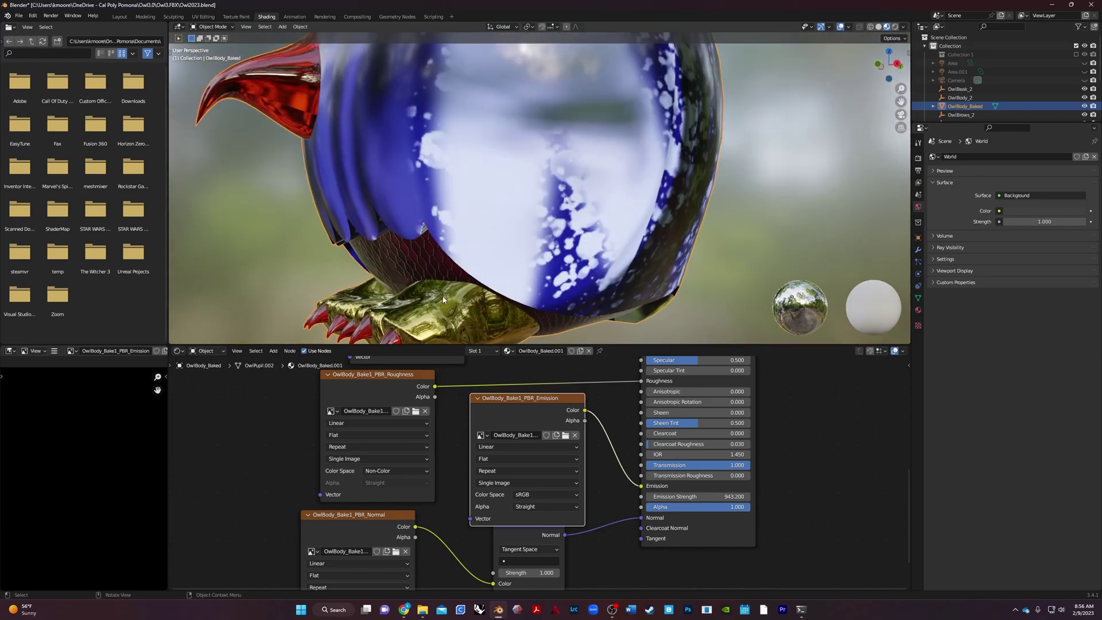
scroll(436, 290, down, 3)
middle_drag(428, 190, 665, 322)
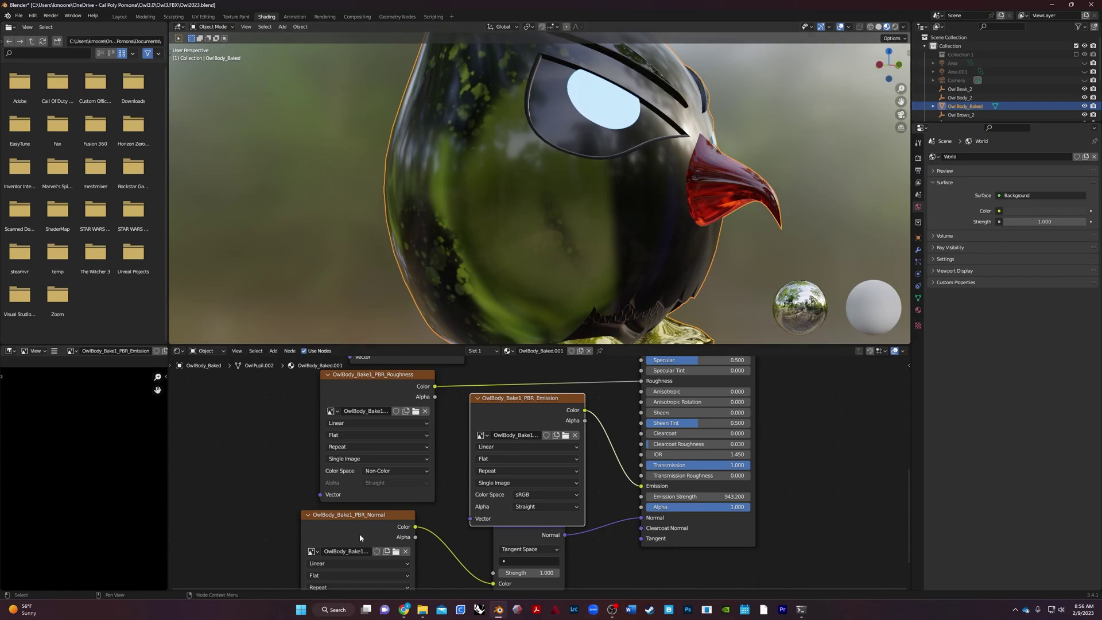
scroll(360, 537, down, 2)
shift+scroll(496, 533, up, 3)
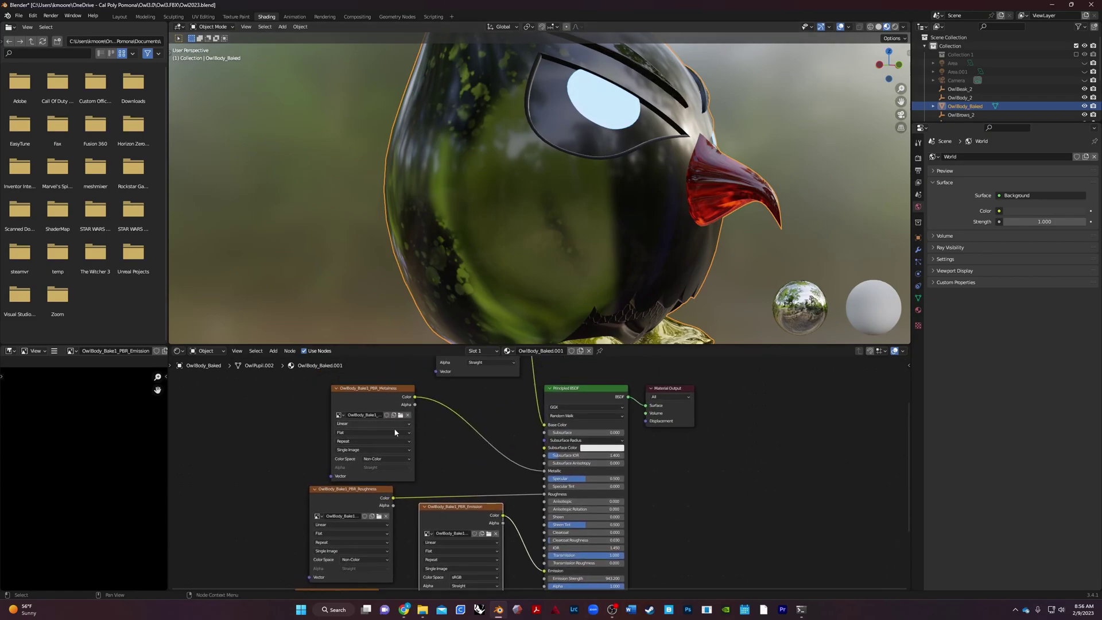
middle_drag(631, 280, 534, 261)
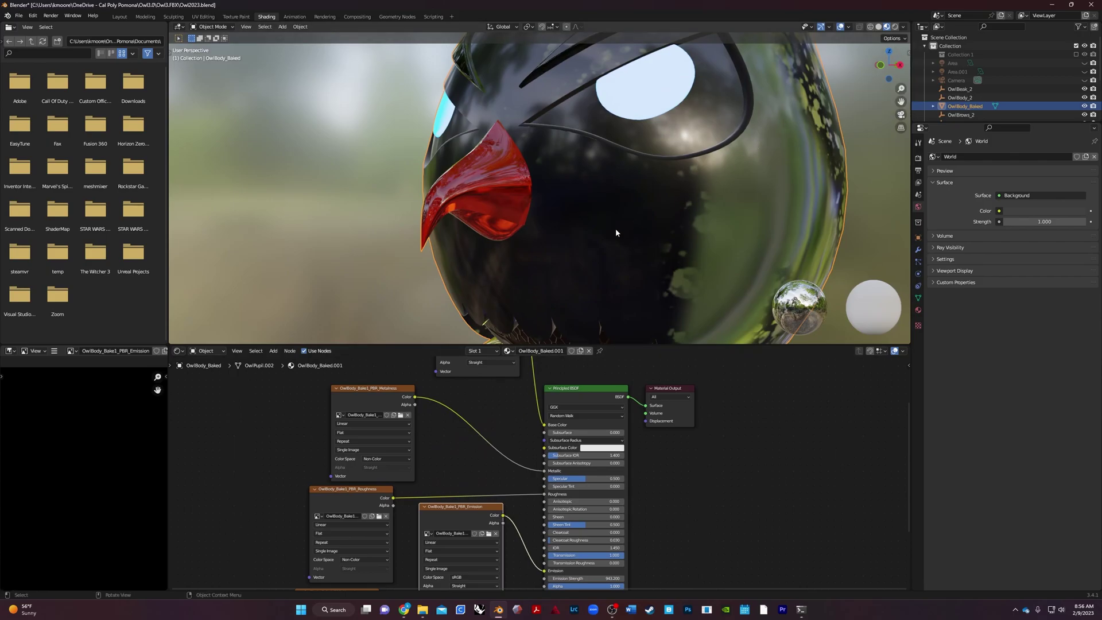
scroll(616, 233, down, 5)
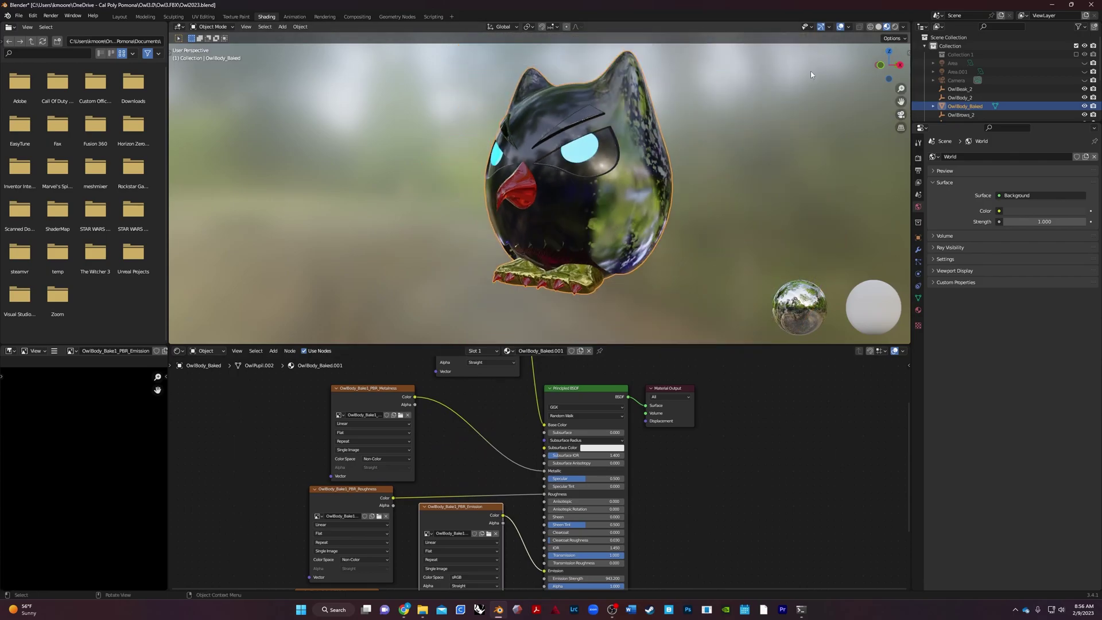
Step: Switch the viewport to rendered shading, unhide all hidden lights and scene objects, and view the owl from the front and side
click(895, 27)
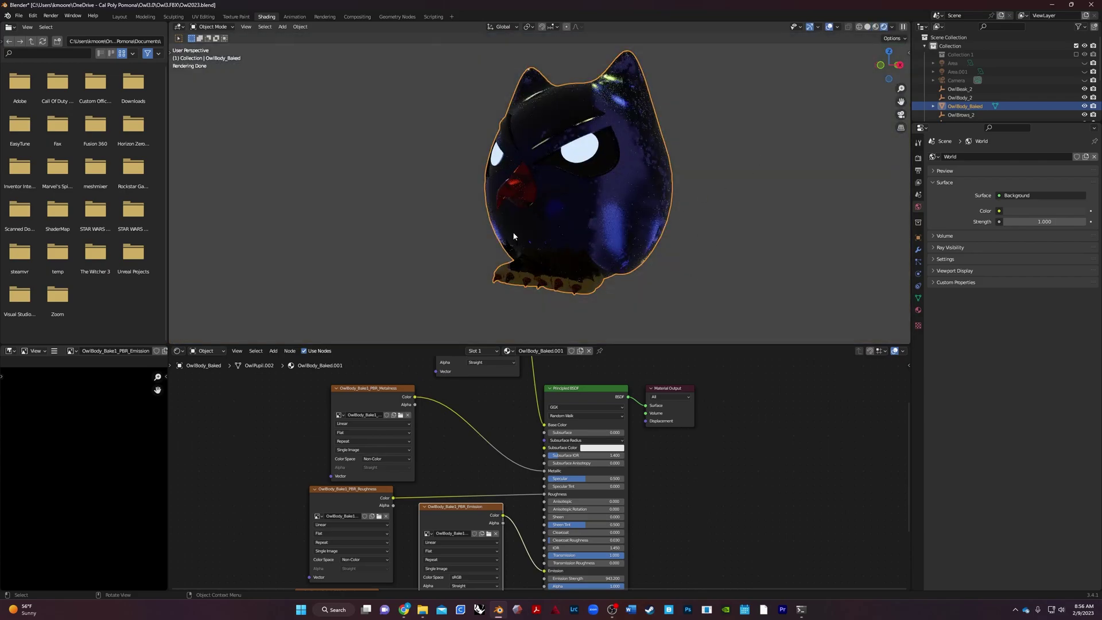
key(alt+h)
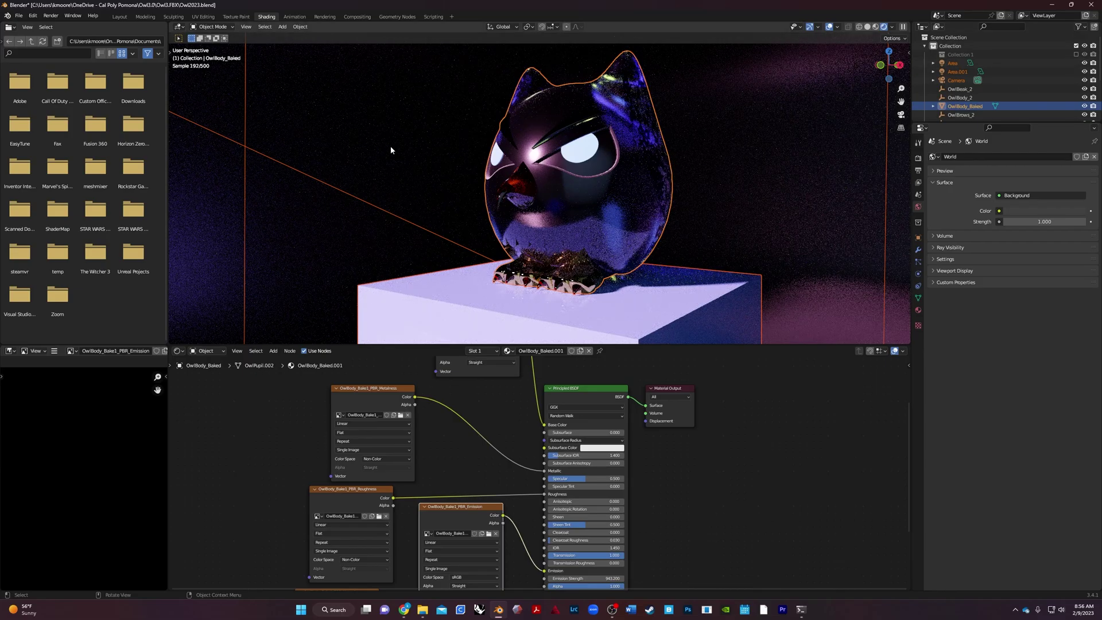
middle_drag(391, 151, 551, 192)
scroll(557, 195, up, 4)
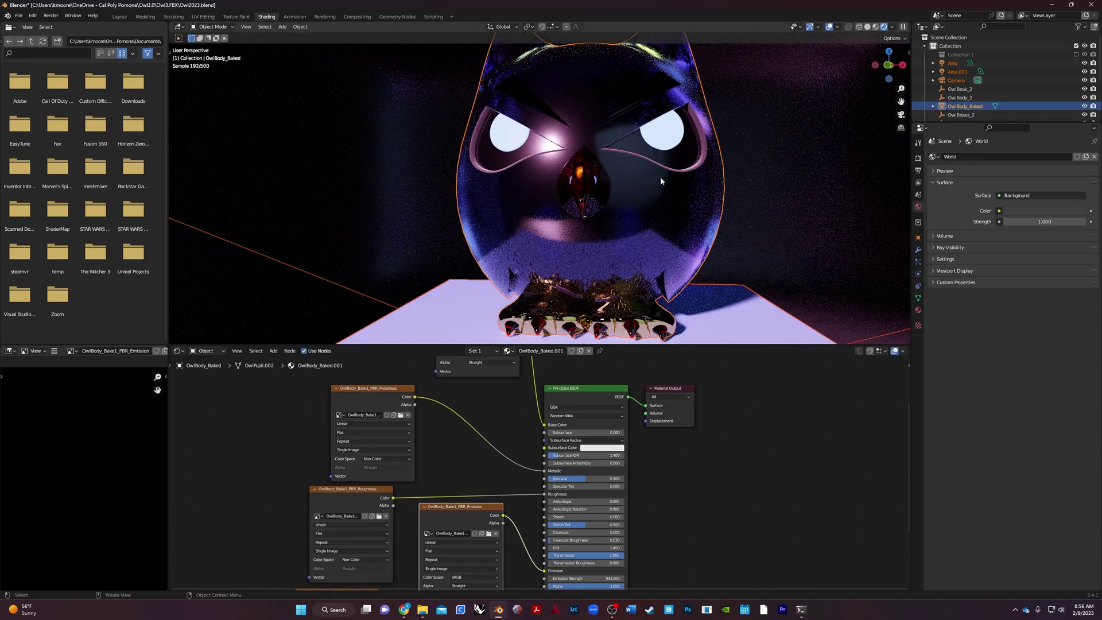
middle_drag(660, 177, 622, 101)
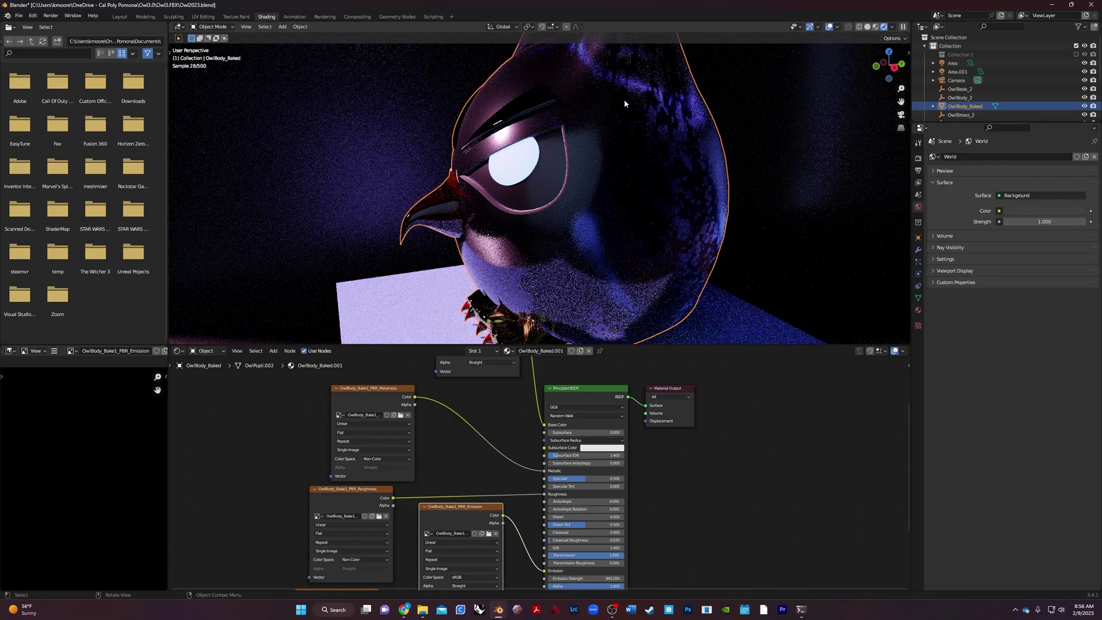
Step: Switch to the UV Editing workspace and inspect the owl's UV layout over the baked Emission texture
click(204, 17)
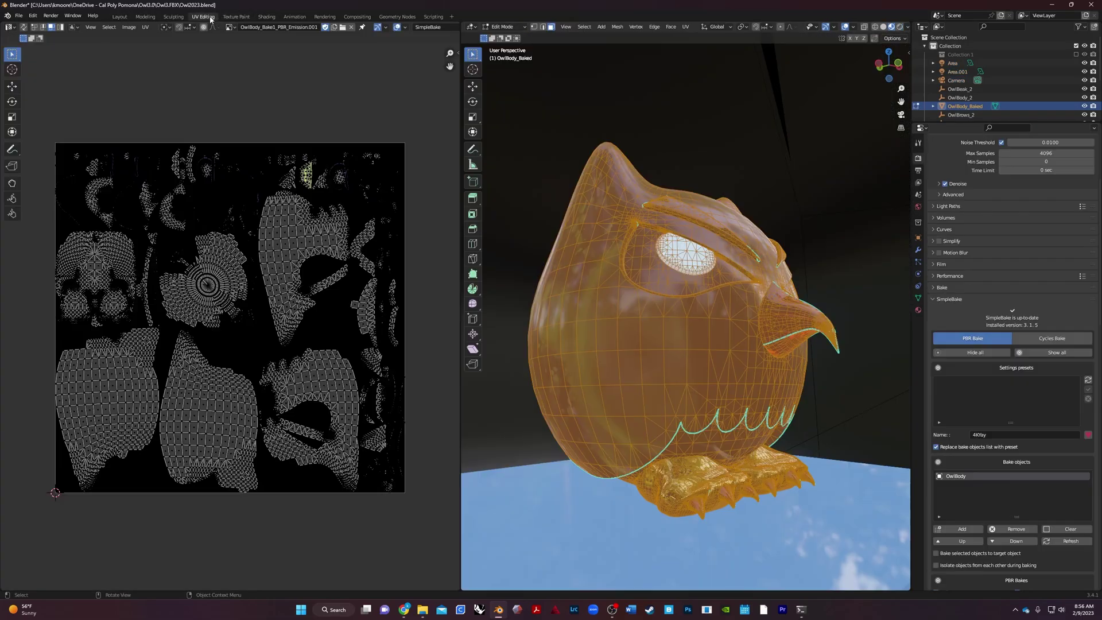
middle_drag(546, 333, 676, 335)
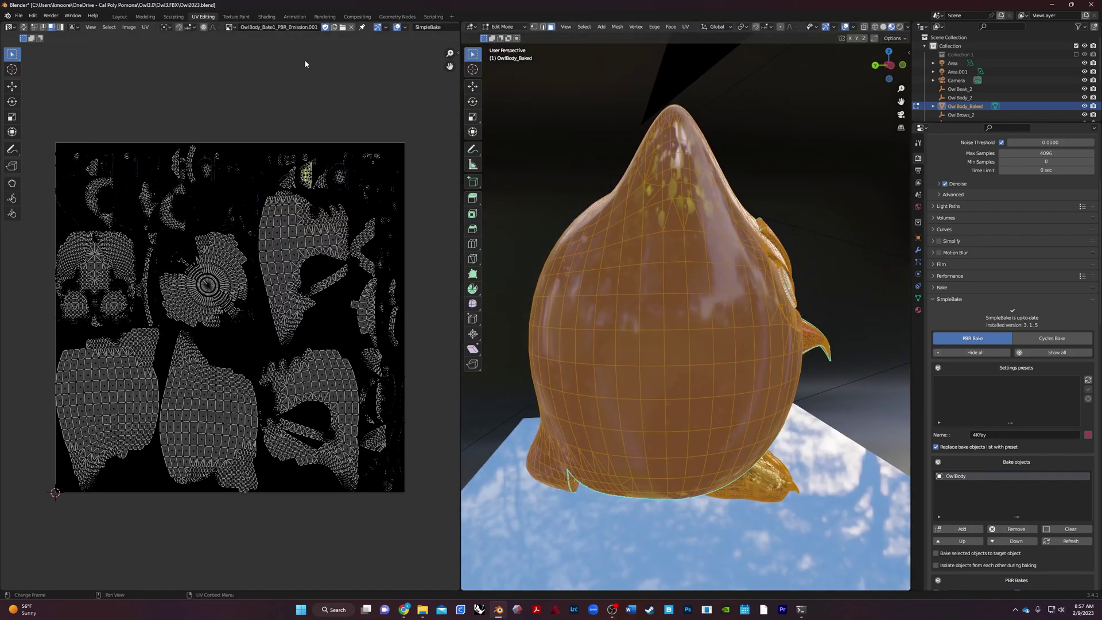
scroll(138, 422, up, 3)
middle_drag(137, 422, 149, 386)
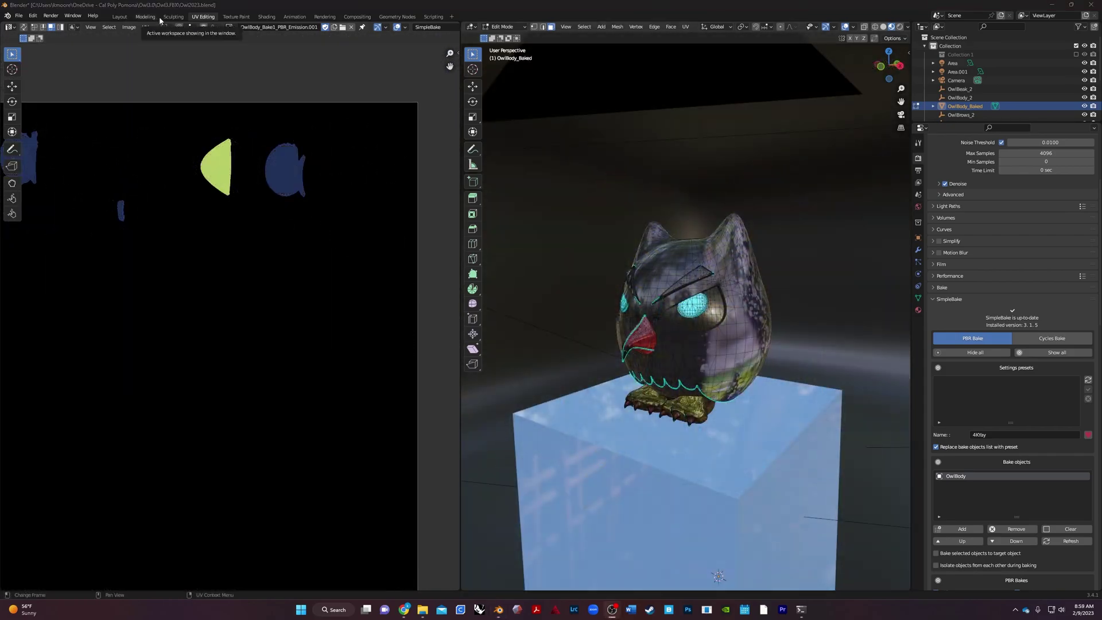
Step: Switch to the Modeling workspace and return the baked owl to Object Mode
click(153, 18)
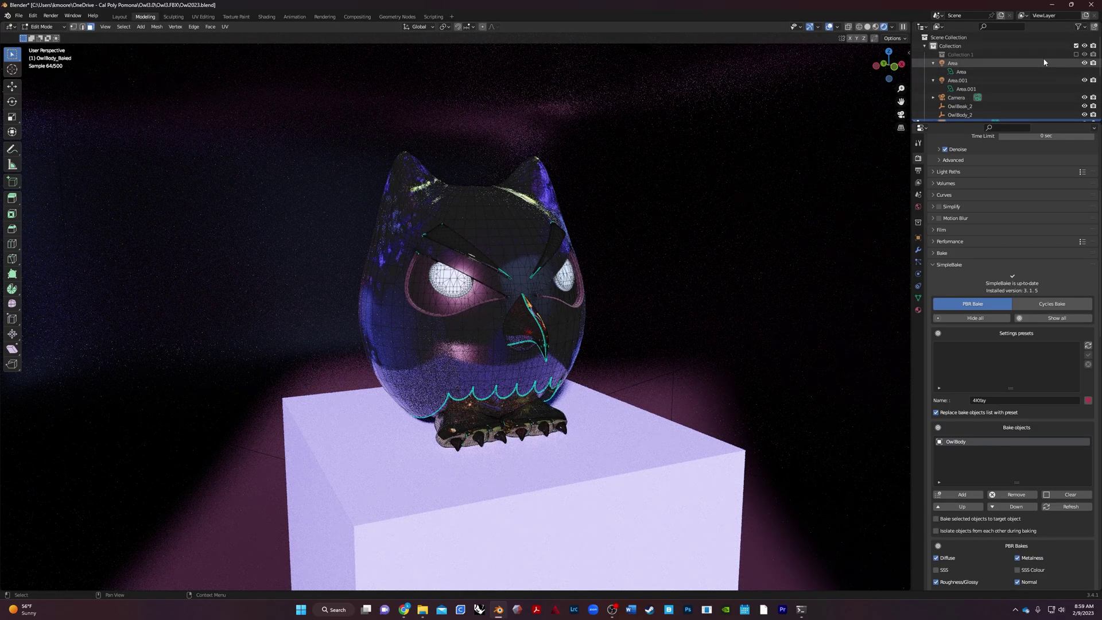
middle_drag(659, 259, 623, 348)
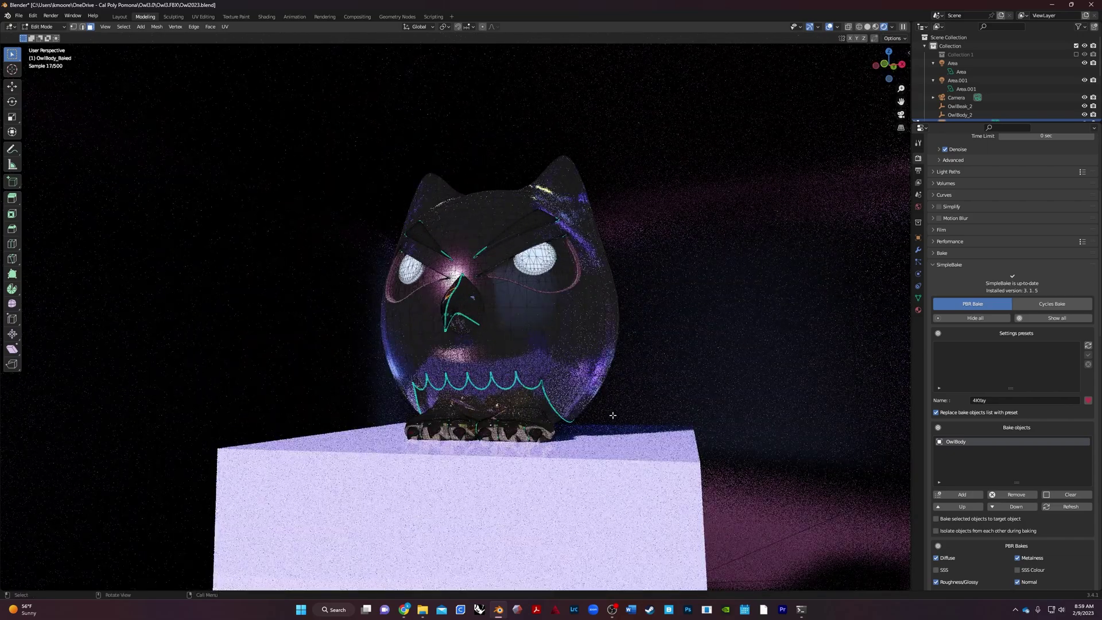
key(Tab)
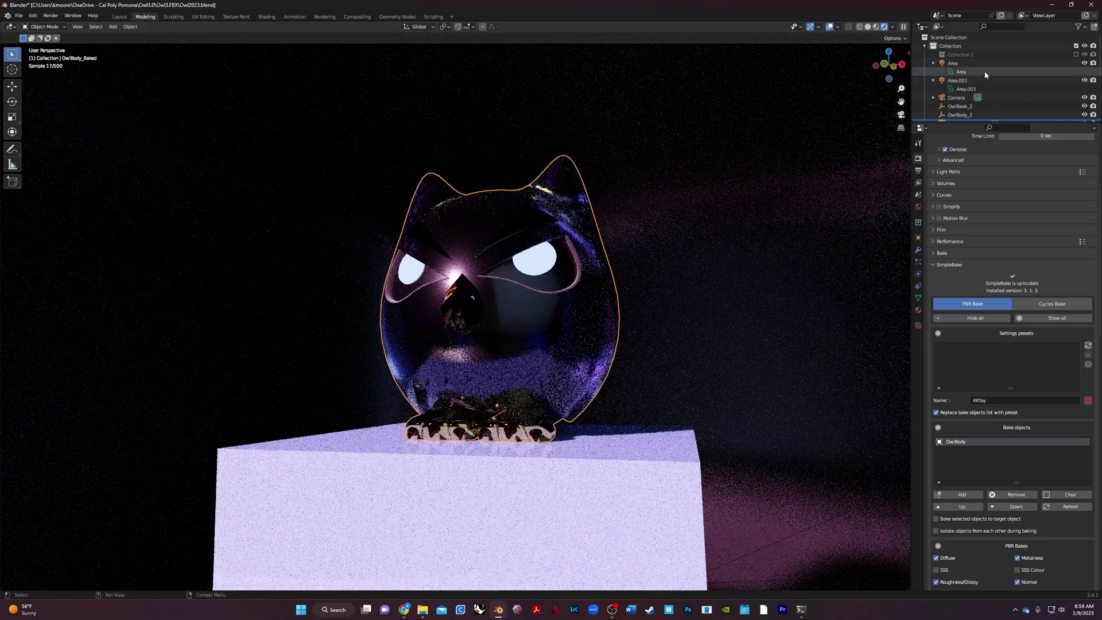
Step: Select the Area light and examine the rendered owl on its pedestal from a distance and up close
click(1018, 70)
scroll(404, 370, down, 2)
scroll(404, 370, down, 3)
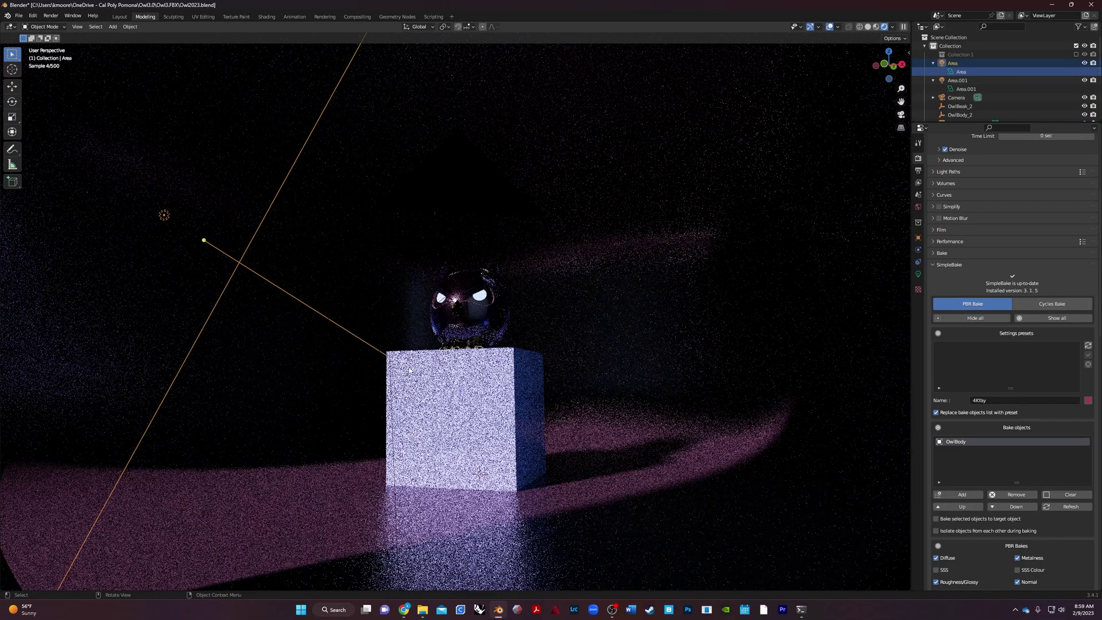
middle_drag(403, 370, 425, 344)
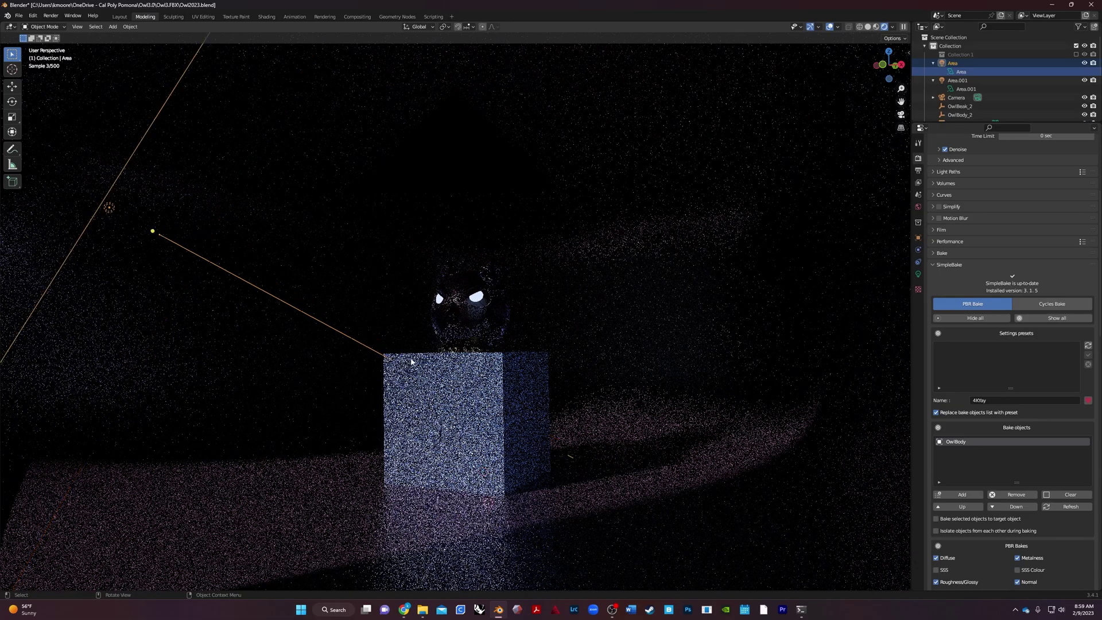
scroll(437, 336, up, 8)
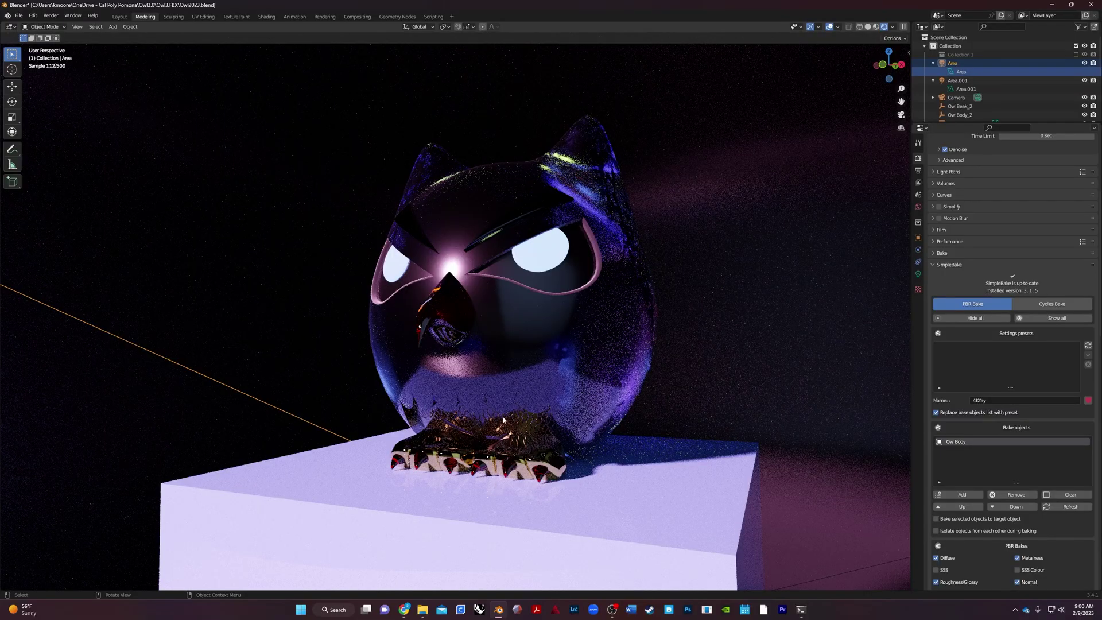
mouse_move(582, 312)
middle_down()
mouse_move(521, 326)
mouse_move(542, 341)
mouse_move(581, 319)
middle_up()
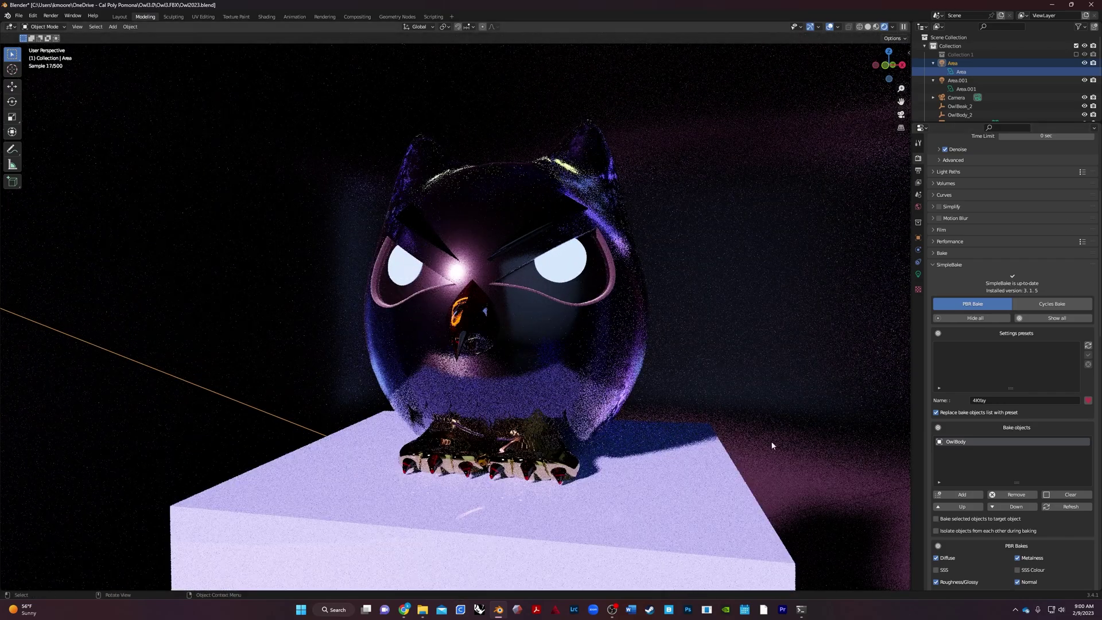